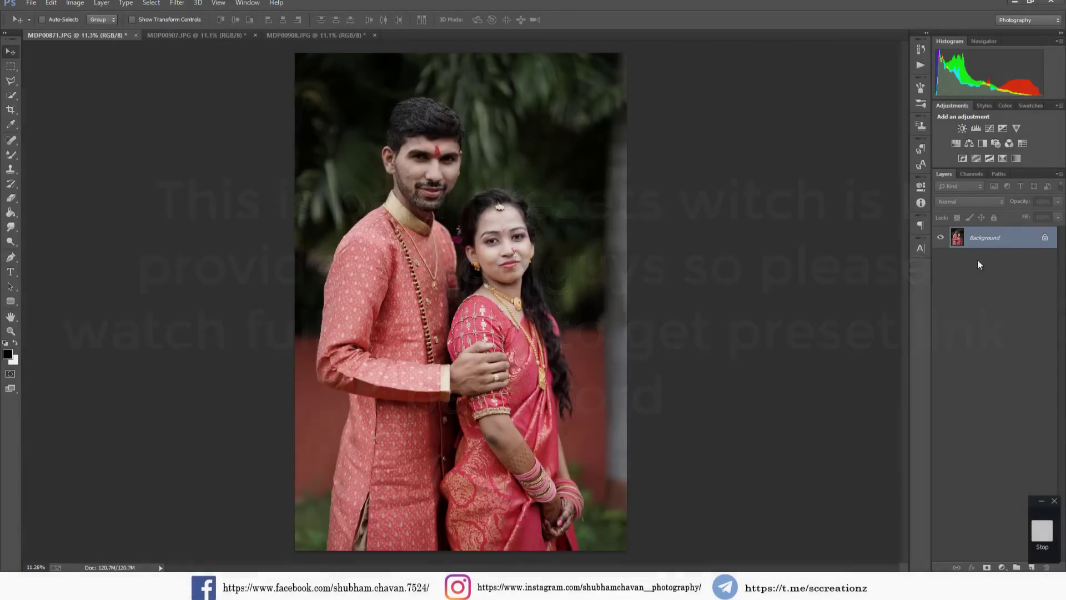
- Unlock the Background into Layer 0 and duplicate it as Layer 0 copy
{"action": "double_click", "coordinate": [1022, 240]}
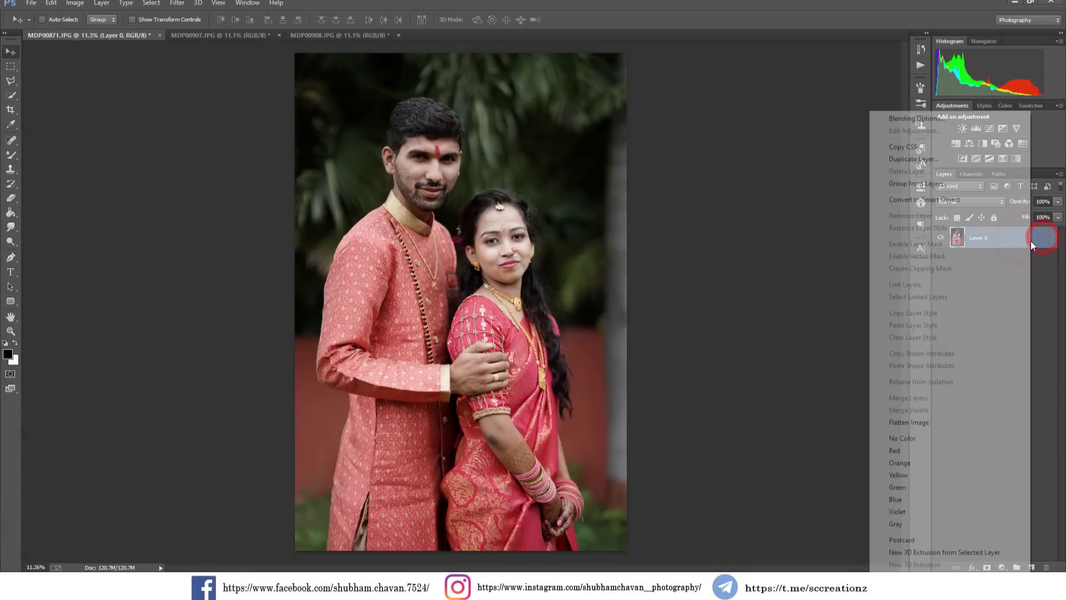
{"action": "right_click", "coordinate": [1031, 241]}
{"action": "left_click", "coordinate": [897, 160]}
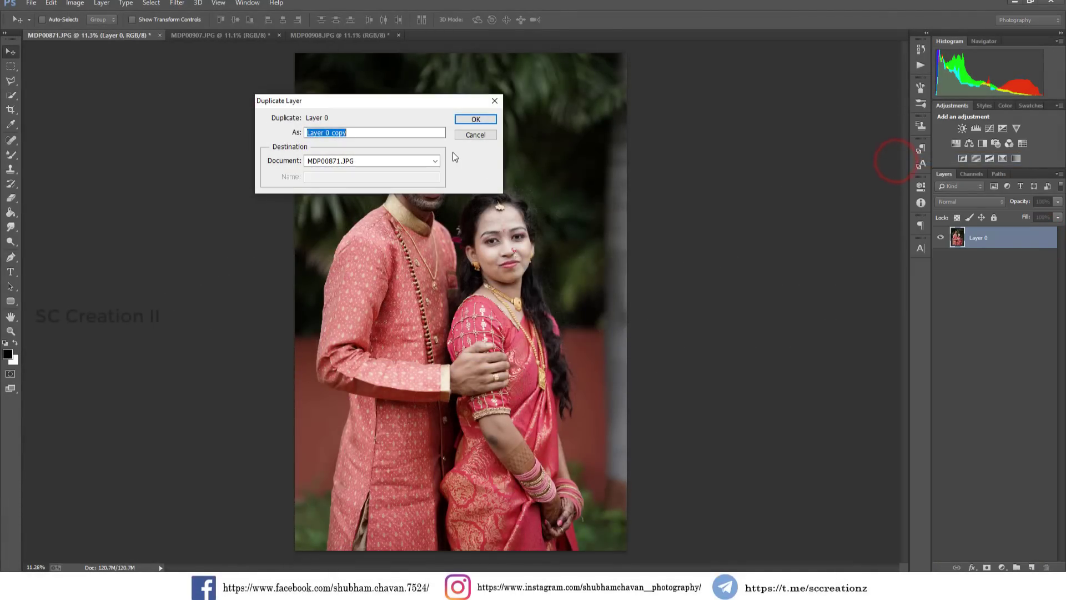
{"action": "left_click", "coordinate": [479, 118]}
- Brighten the copy with Levels: white input 247 and midtones 1.12
{"action": "left_click", "coordinate": [75, 3]}
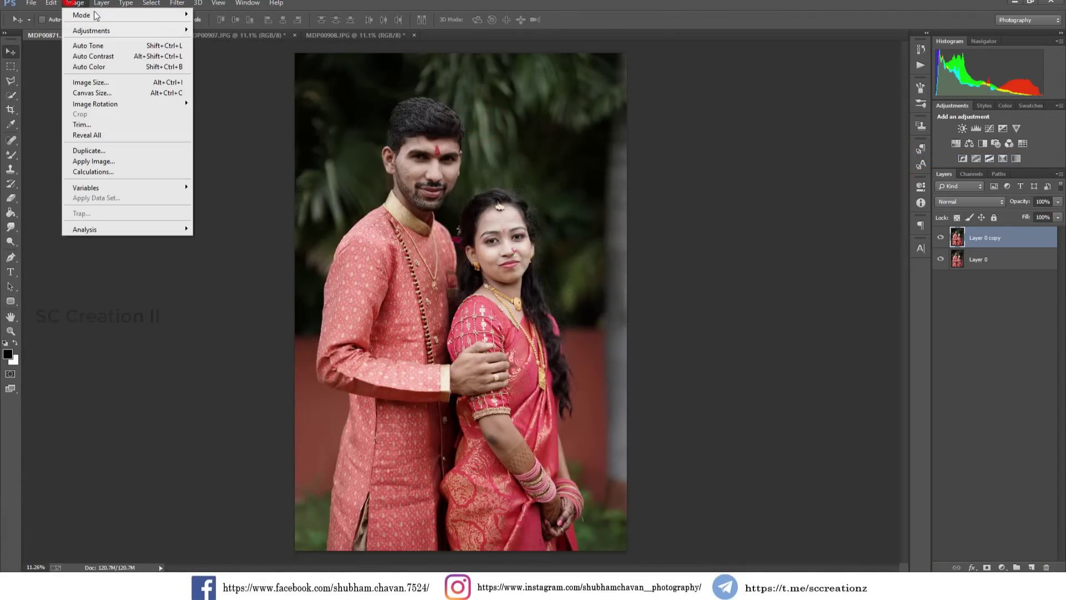
{"action": "left_click", "coordinate": [126, 29]}
{"action": "left_click", "coordinate": [202, 41]}
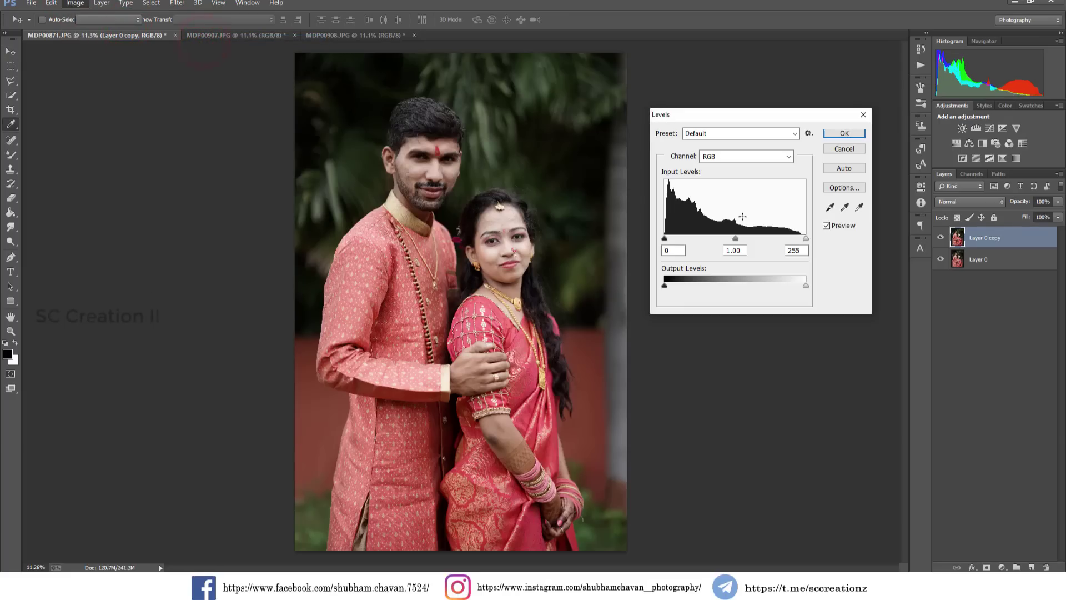
{"action": "left_click_drag", "start_coordinate": [804, 240], "coordinate": [801, 240]}
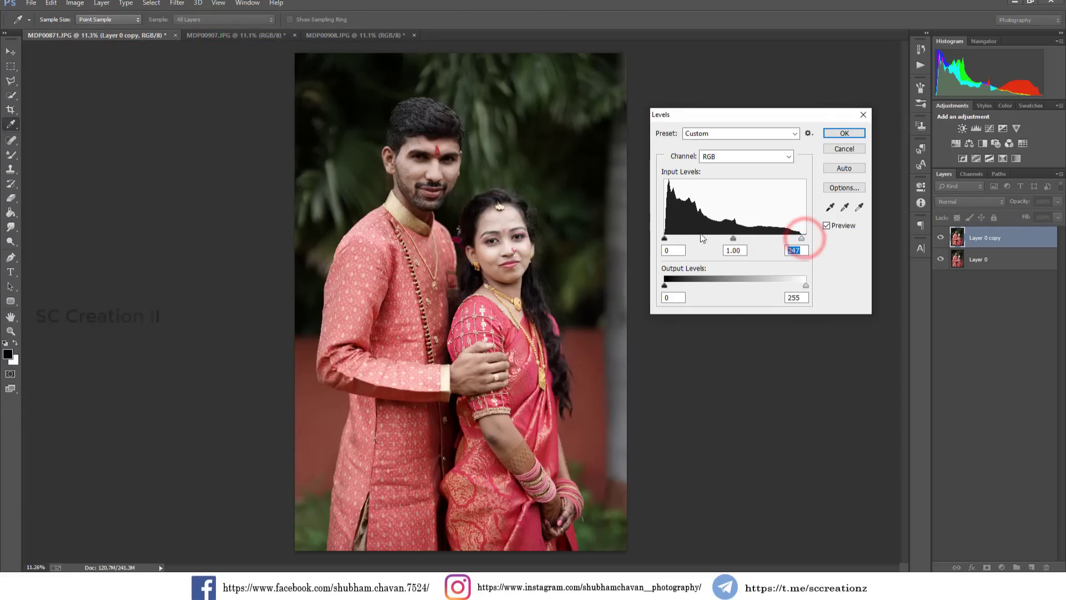
{"action": "left_click", "coordinate": [666, 239]}
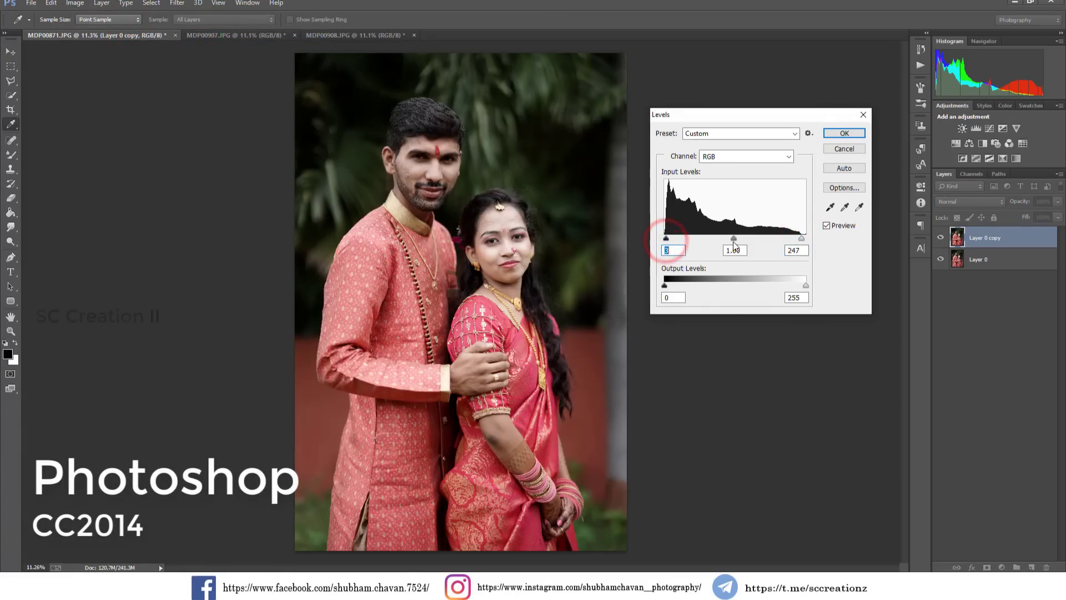
{"action": "left_click_drag", "start_coordinate": [730, 240], "coordinate": [728, 240]}
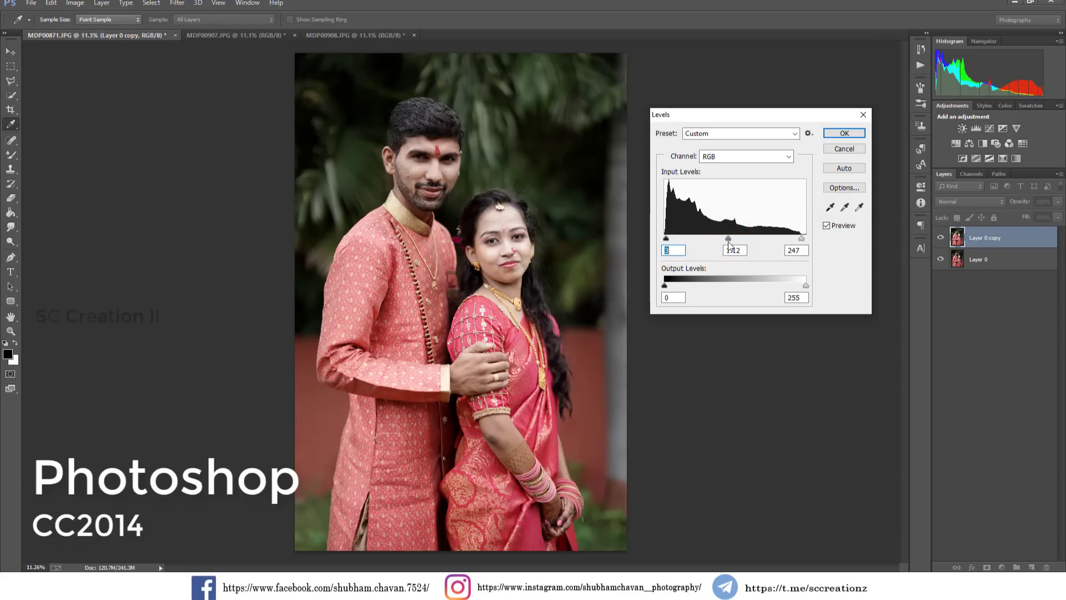
{"action": "left_click", "coordinate": [844, 133]}
- Compare the brightened copy by toggling its visibility, then duplicate it as 'clean'
{"action": "key", "text": "v"}
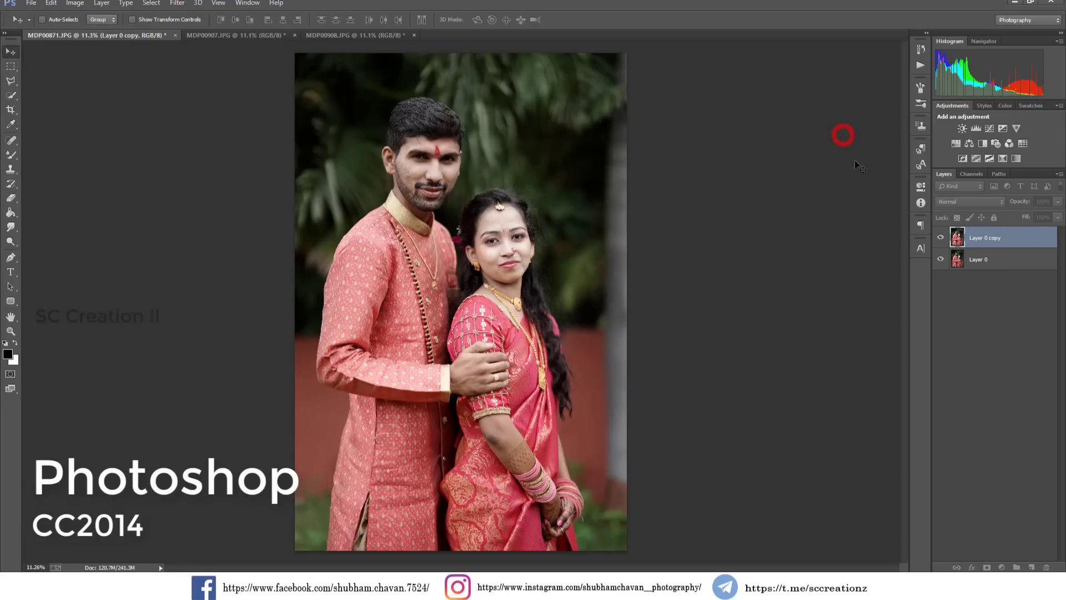
{"action": "left_click", "coordinate": [940, 238]}
{"action": "left_click", "coordinate": [940, 239]}
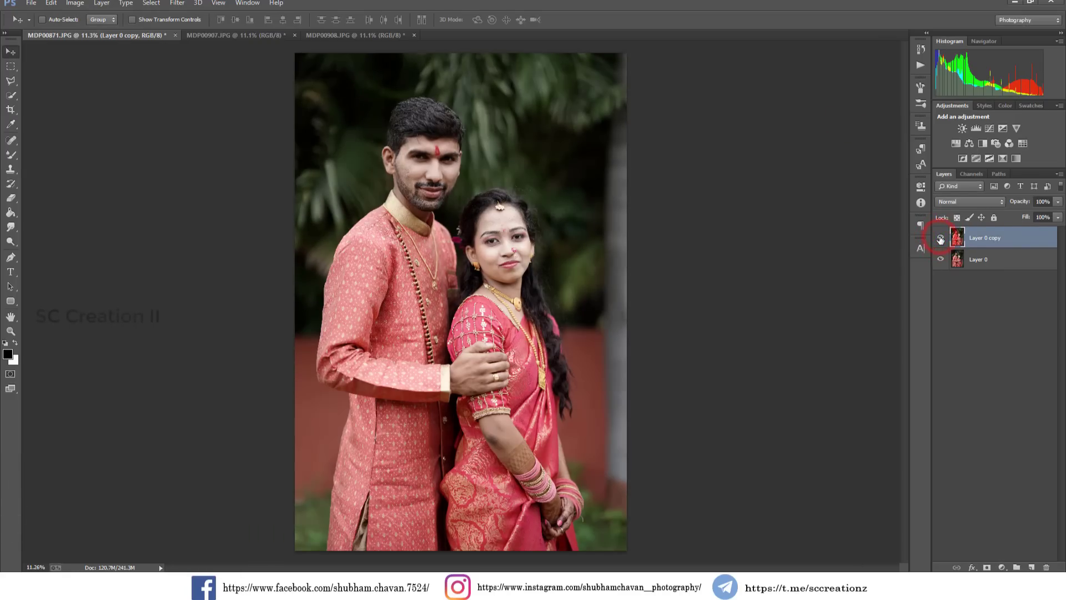
{"action": "right_click", "coordinate": [1039, 242]}
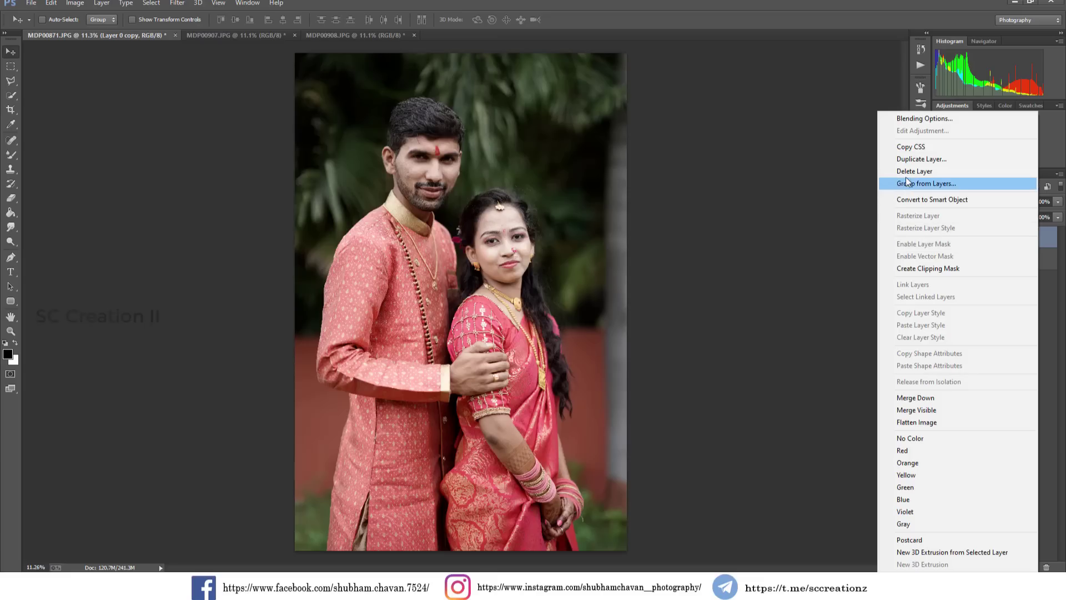
{"action": "left_click", "coordinate": [907, 161]}
{"action": "type", "text": "clean"}
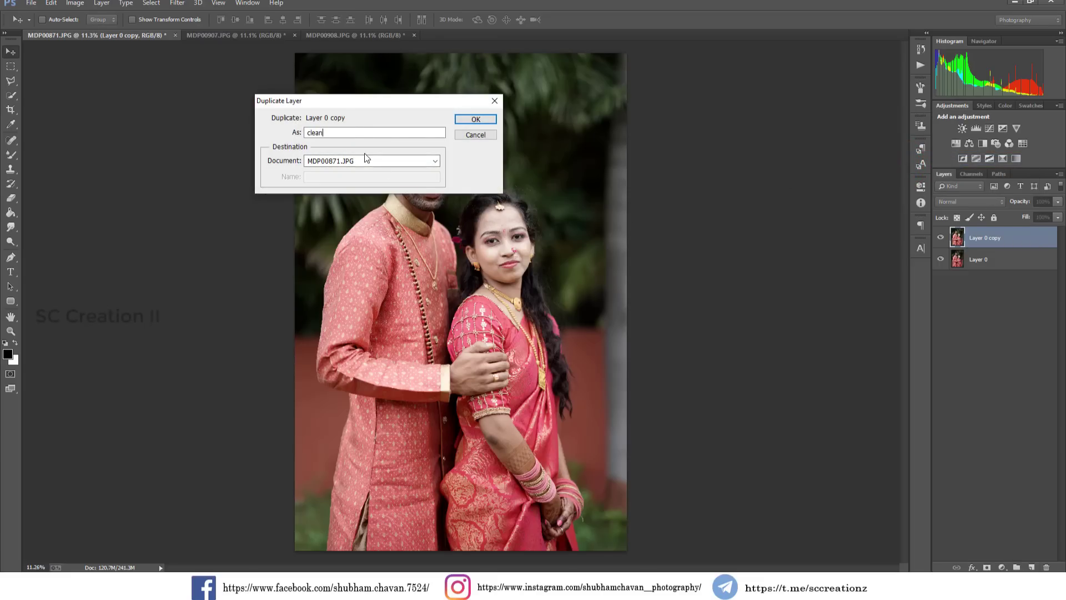
{"action": "key", "text": "Return"}
- Zoom in on the groom and pick the Spot Healing Brush at 50 px
{"action": "scroll", "coordinate": [414, 155], "scroll_direction": "up", "scroll_amount": 5}
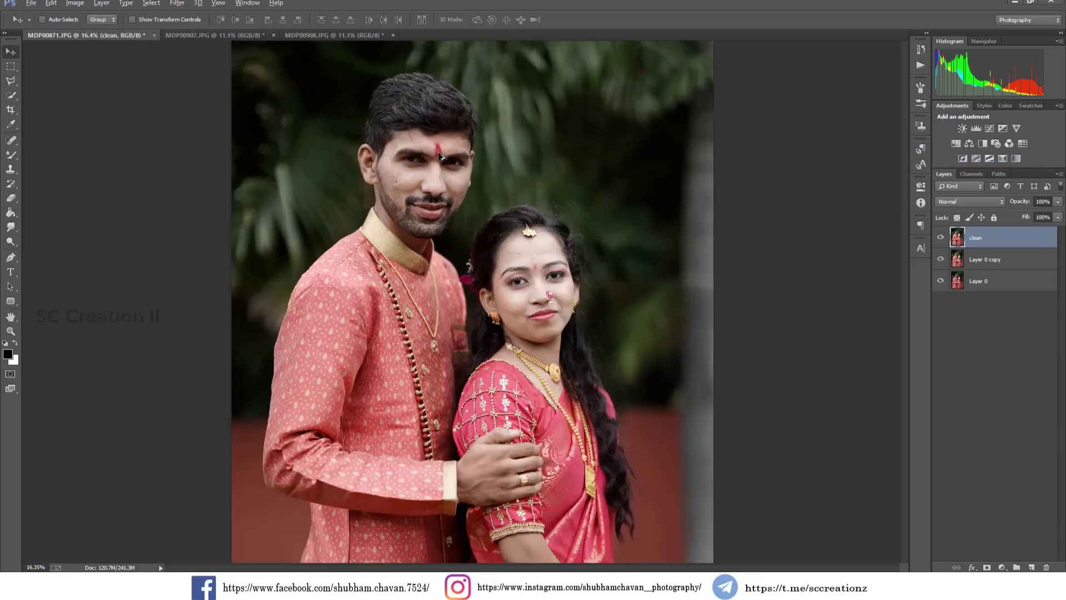
{"action": "scroll", "coordinate": [413, 195], "scroll_direction": "up", "scroll_amount": 2}
{"action": "scroll", "coordinate": [412, 195], "scroll_direction": "up", "scroll_amount": 2}
{"action": "scroll", "coordinate": [413, 195], "scroll_direction": "up", "scroll_amount": 1}
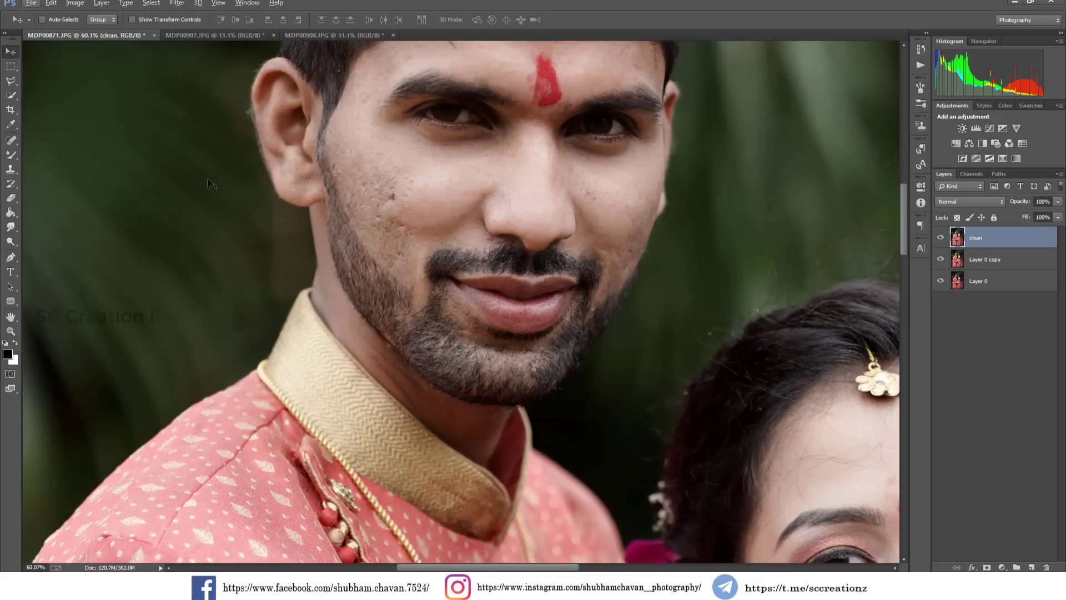
{"action": "left_click", "coordinate": [8, 144]}
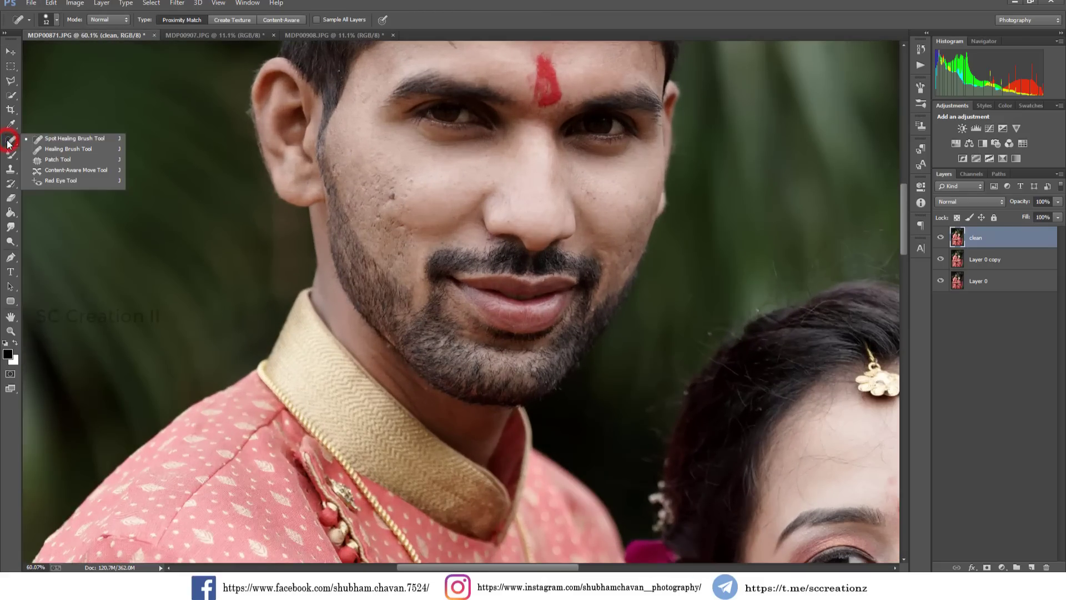
{"action": "left_click", "coordinate": [73, 141]}
{"action": "scroll", "coordinate": [454, 174], "scroll_direction": "up", "scroll_amount": 2}
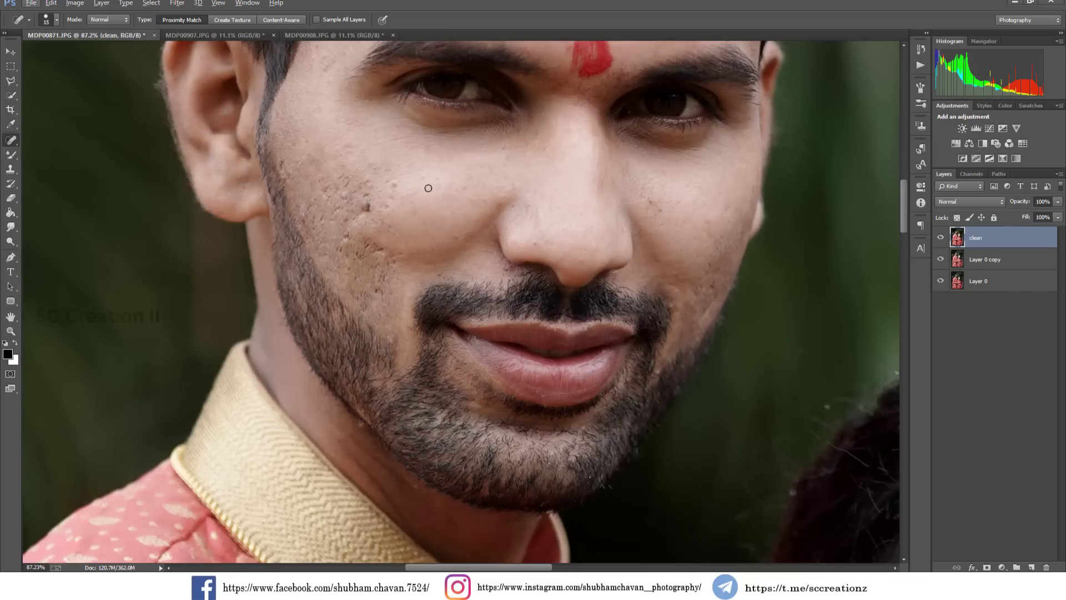
{"action": "right_click", "coordinate": [375, 208]}
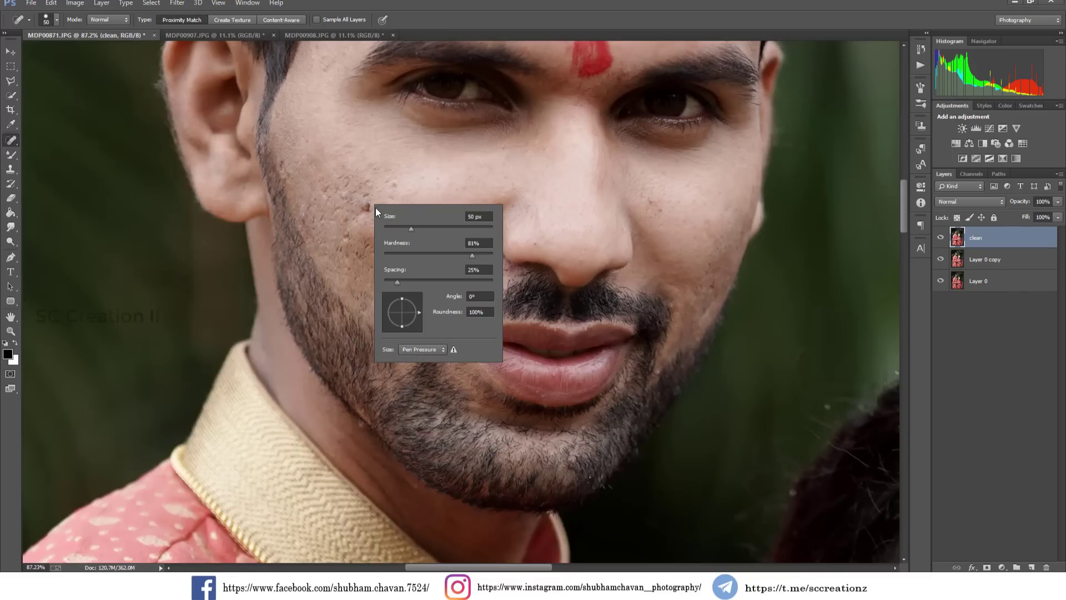
{"action": "left_click", "coordinate": [369, 206]}
- Heal the blemishes across the groom's lower cheek down to the beard line
{"action": "left_click", "coordinate": [386, 209]}
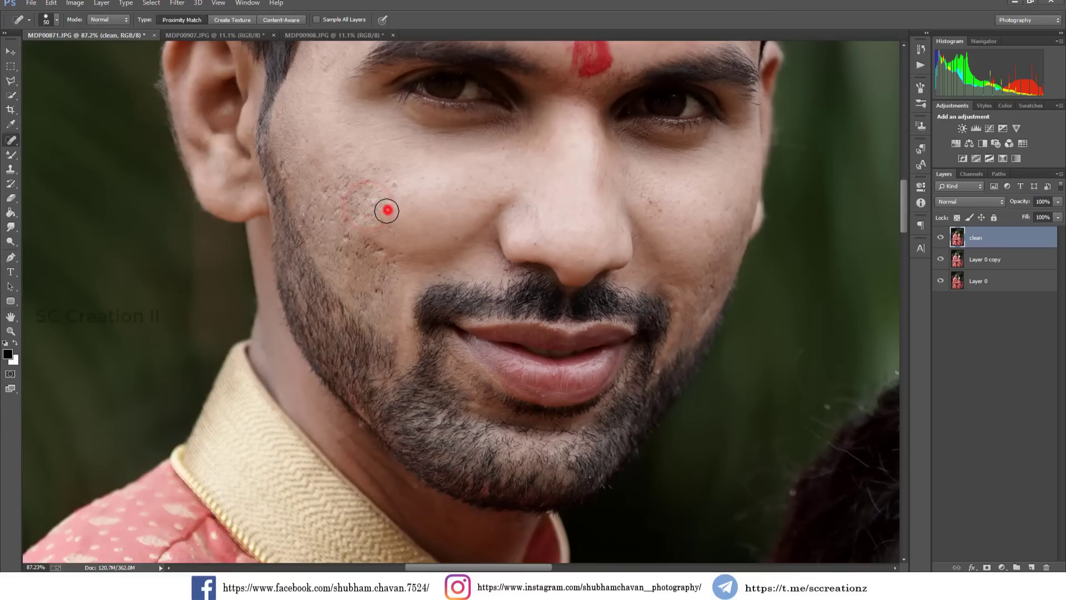
{"action": "left_click", "coordinate": [369, 209]}
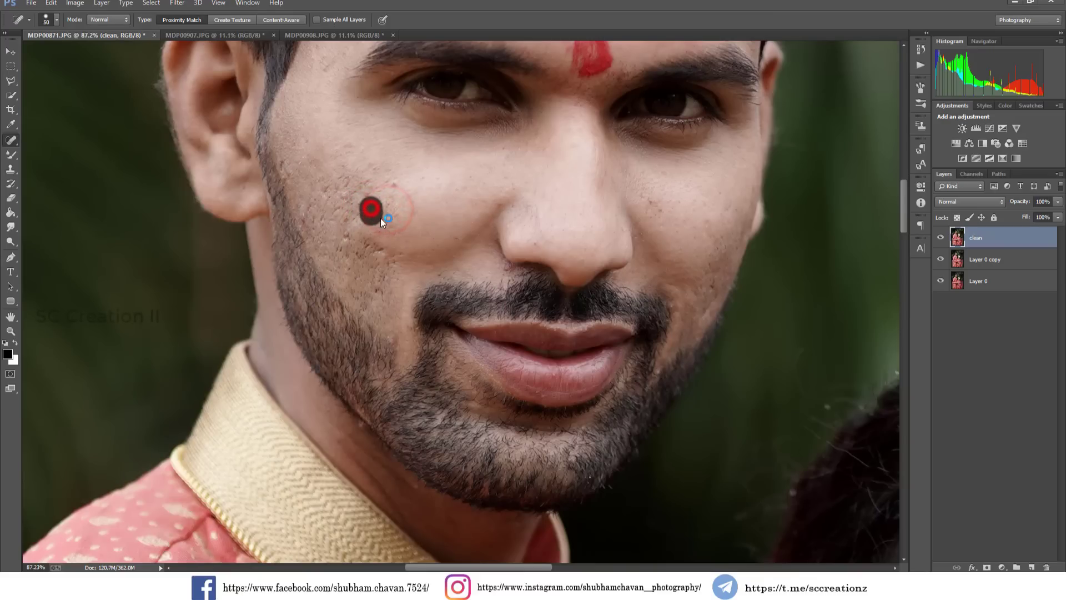
{"action": "left_click", "coordinate": [393, 187]}
{"action": "left_click", "coordinate": [343, 236]}
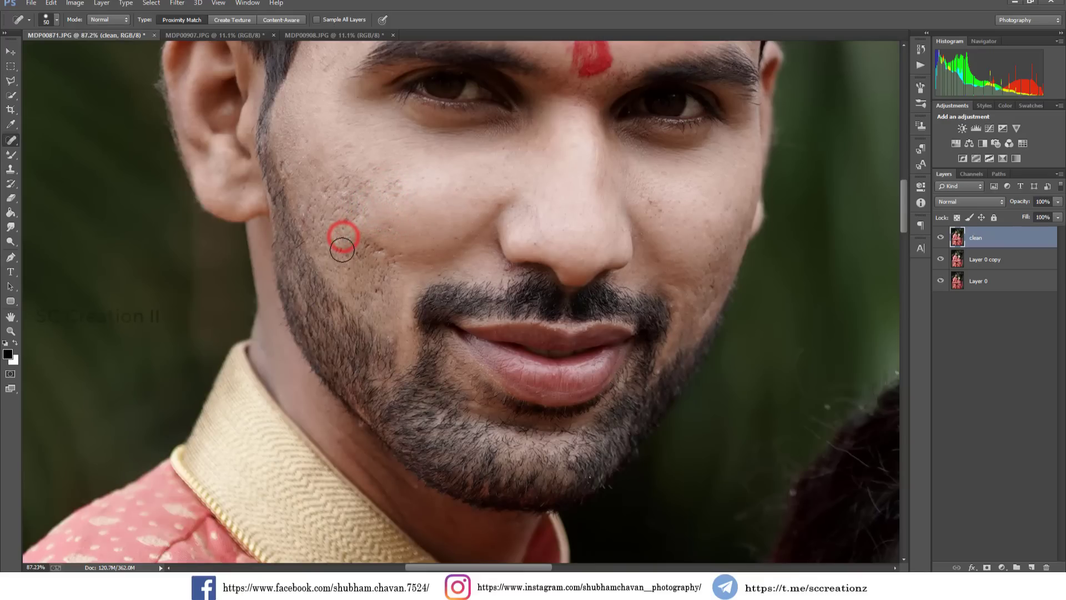
{"action": "left_click", "coordinate": [366, 248]}
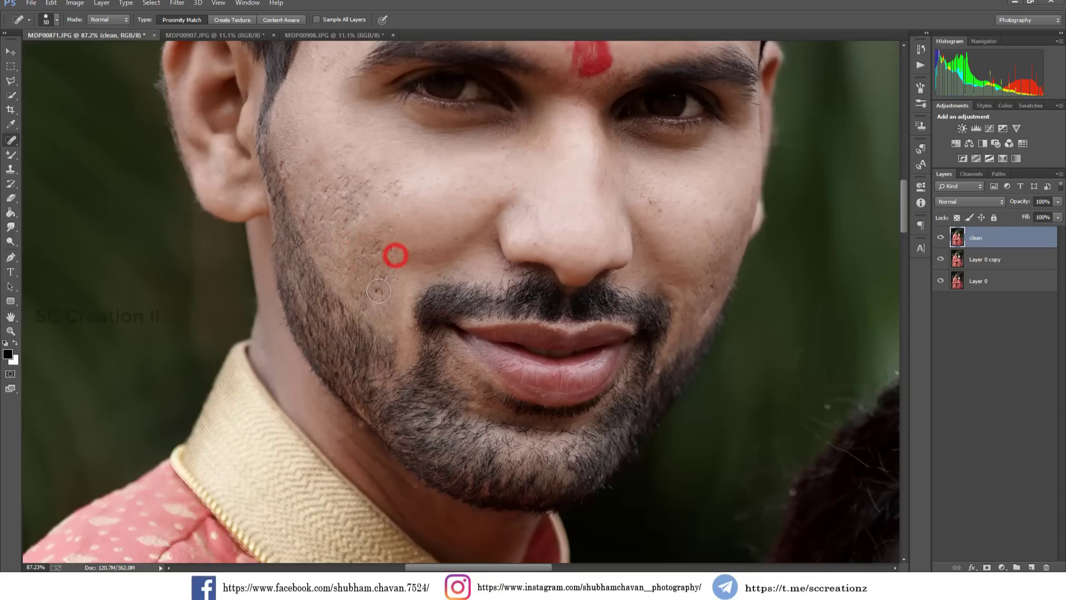
{"action": "left_click", "coordinate": [377, 289]}
{"action": "left_click", "coordinate": [386, 254]}
{"action": "left_click", "coordinate": [373, 271]}
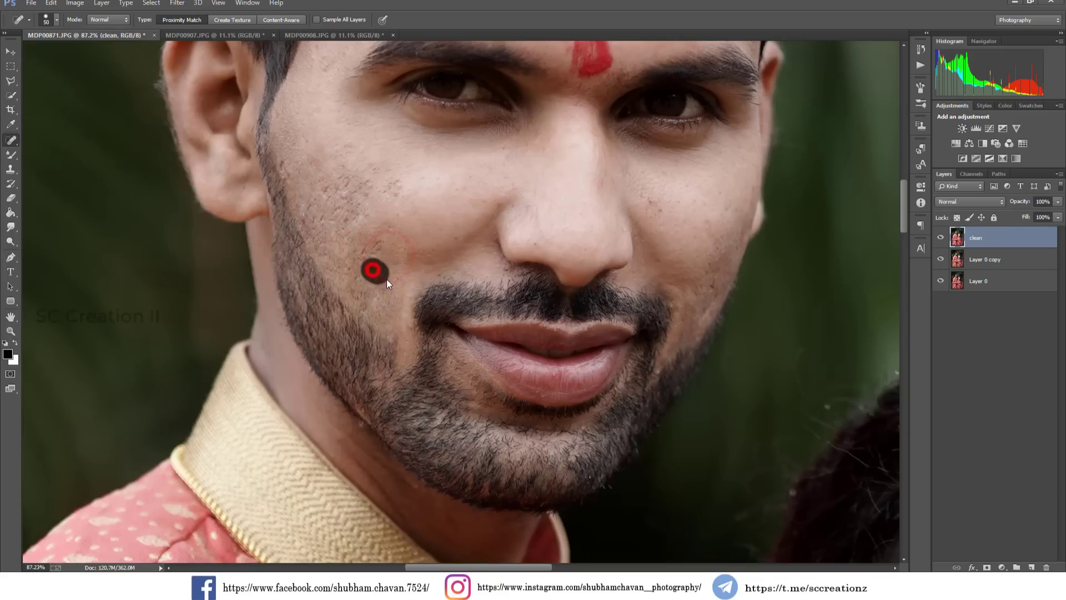
{"action": "left_click", "coordinate": [371, 253]}
{"action": "left_click", "coordinate": [368, 274]}
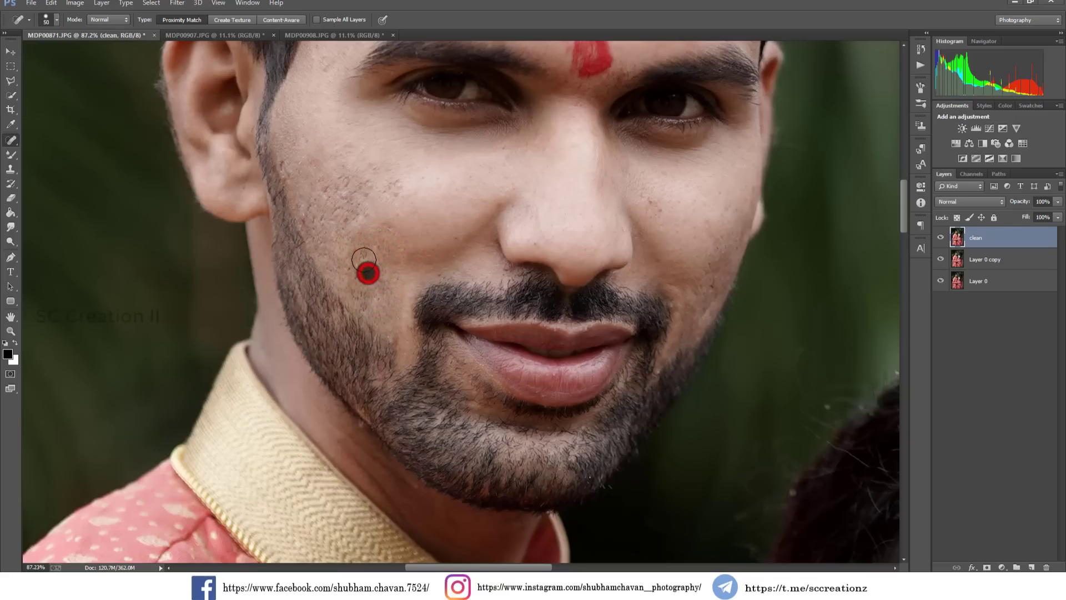
- Heal the remaining spots high on the groom's cheek and near his cheekbone
{"action": "left_click", "coordinate": [364, 202]}
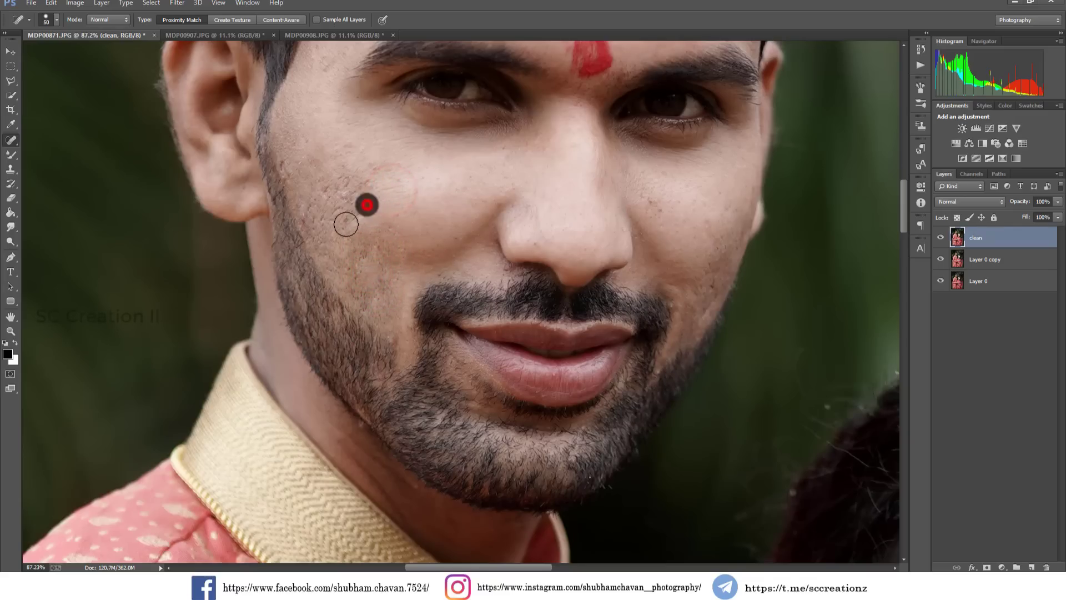
{"action": "left_click", "coordinate": [344, 183]}
{"action": "left_click", "coordinate": [328, 189]}
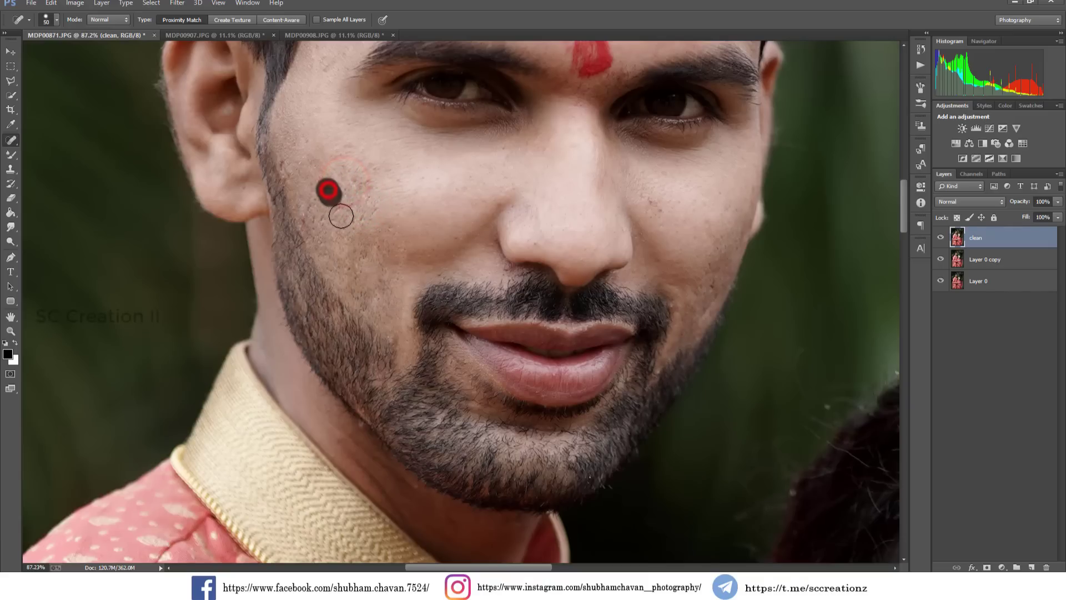
{"action": "left_click", "coordinate": [366, 187]}
{"action": "left_click", "coordinate": [353, 223]}
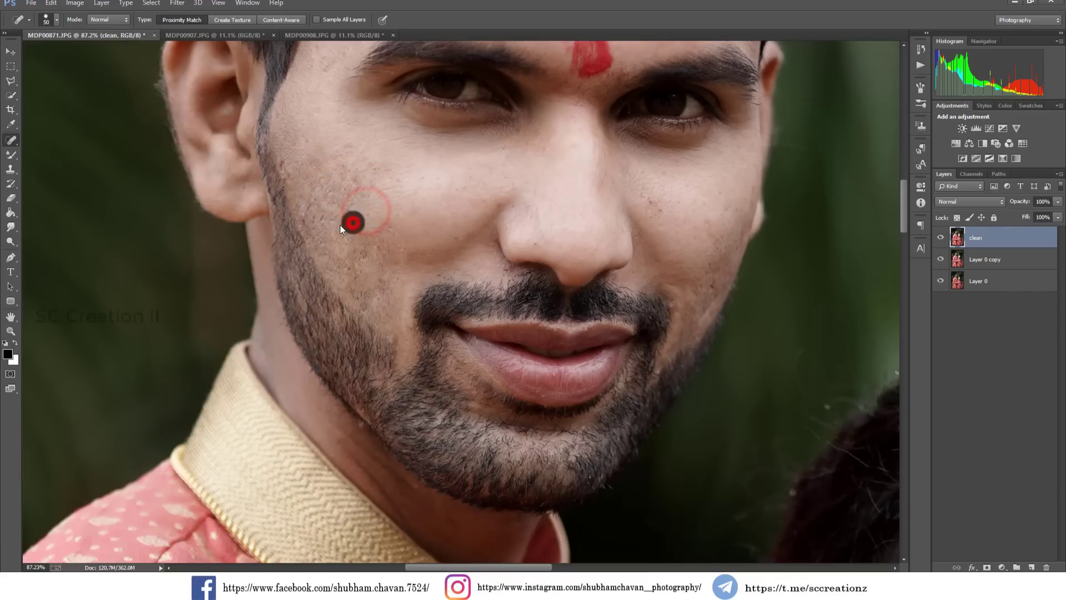
{"action": "left_click", "coordinate": [308, 219]}
{"action": "scroll", "coordinate": [659, 226], "scroll_direction": "up", "scroll_amount": 2}
{"action": "scroll", "coordinate": [657, 237], "scroll_direction": "up", "scroll_amount": 2}
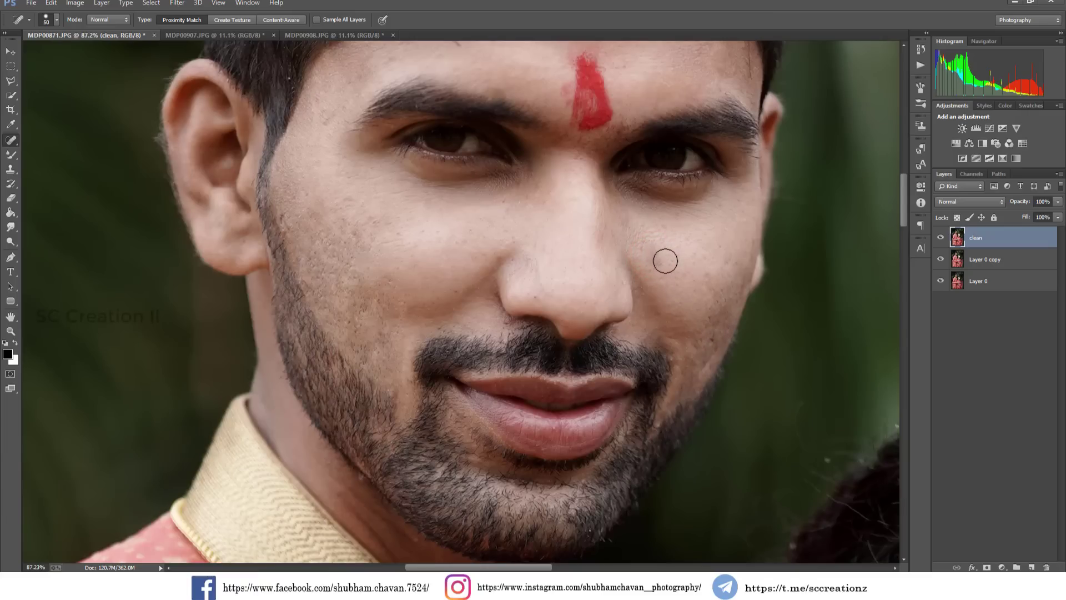
{"action": "scroll", "coordinate": [720, 276], "scroll_direction": "up", "scroll_amount": 2}
{"action": "scroll", "coordinate": [721, 275], "scroll_direction": "up", "scroll_amount": 3}
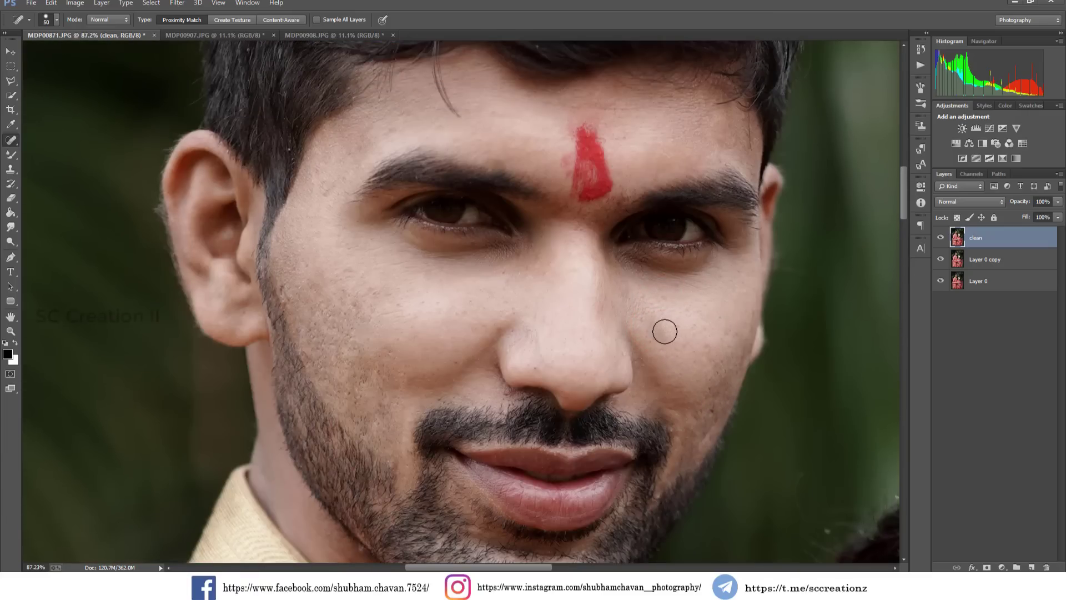
{"action": "scroll", "coordinate": [726, 312], "scroll_direction": "up", "scroll_amount": 2}
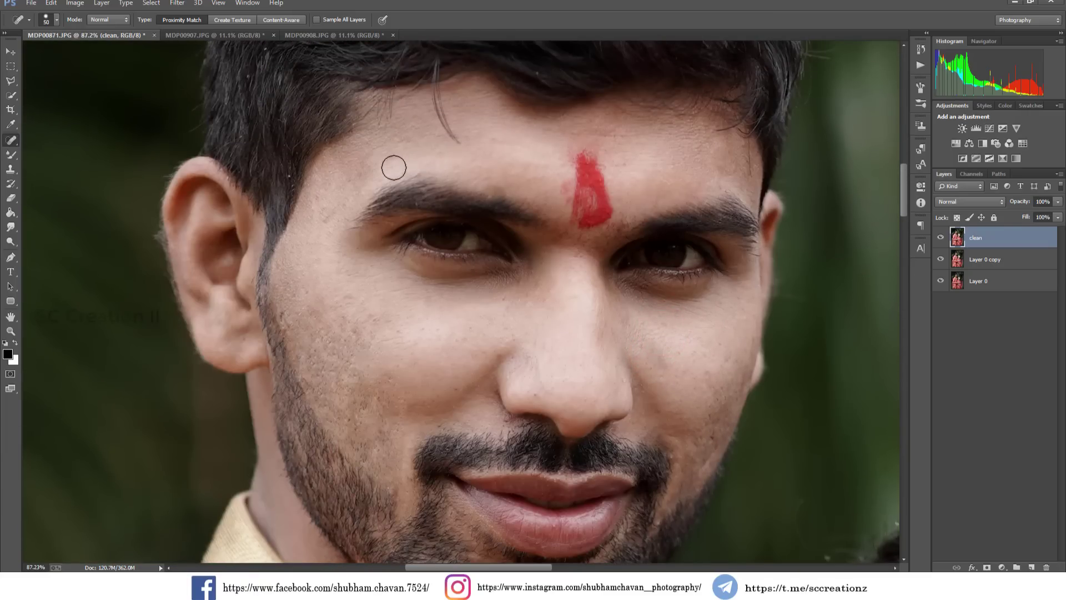
{"action": "scroll", "coordinate": [356, 238], "scroll_direction": "down", "scroll_amount": 5}
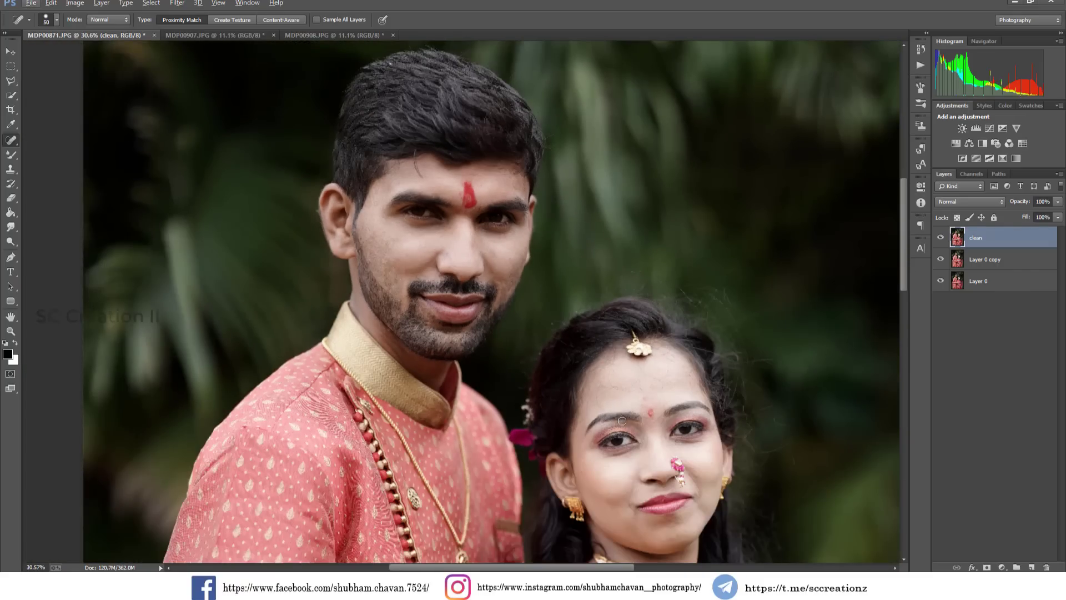
{"action": "scroll", "coordinate": [703, 431], "scroll_direction": "up", "scroll_amount": 2}
{"action": "scroll", "coordinate": [703, 389], "scroll_direction": "up", "scroll_amount": 2}
- Heal the streak and spots across the bride's forehead
{"action": "scroll", "coordinate": [549, 283], "scroll_direction": "up", "scroll_amount": 1}
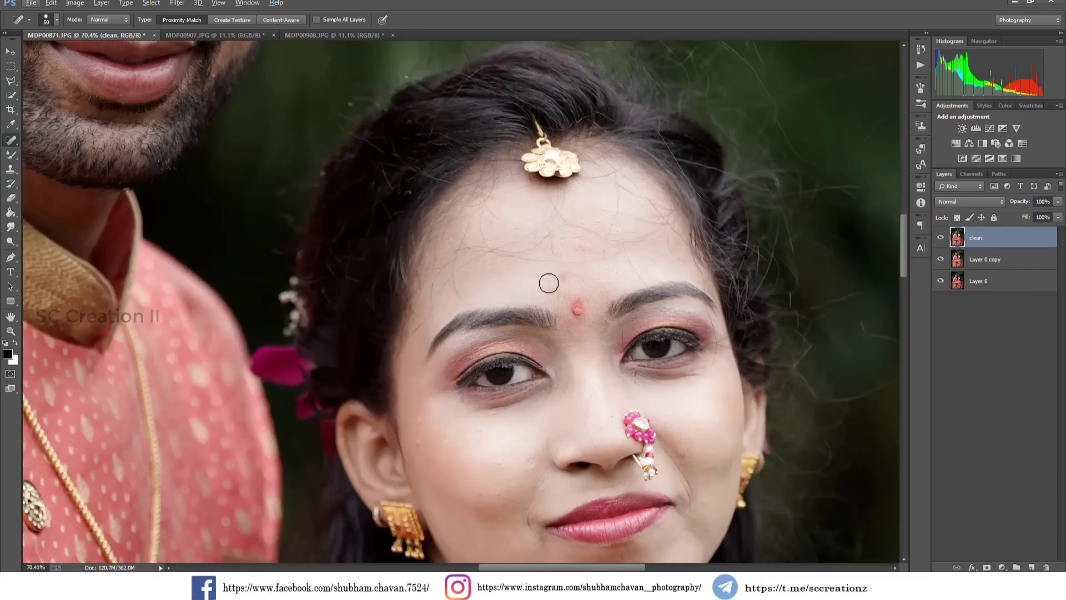
{"action": "left_click_drag", "start_coordinate": [493, 252], "coordinate": [552, 255]}
{"action": "left_click", "coordinate": [552, 259]}
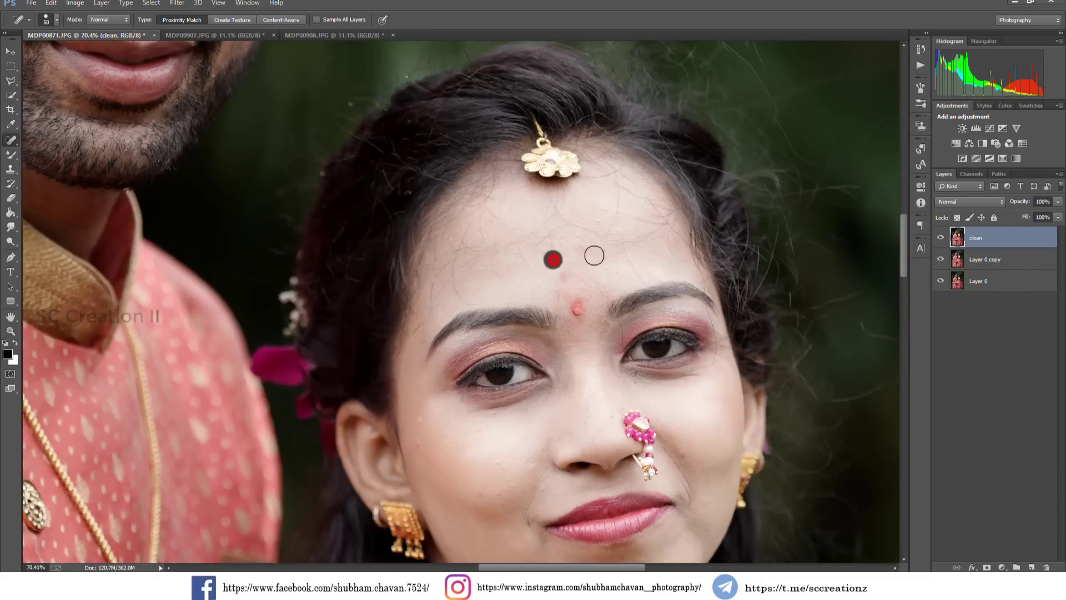
{"action": "left_click", "coordinate": [521, 252]}
{"action": "left_click", "coordinate": [550, 253]}
{"action": "mouse_move", "coordinate": [536, 246]}
{"action": "left_mouse_down"}
{"action": "mouse_move", "coordinate": [583, 238]}
{"action": "mouse_move", "coordinate": [624, 250]}
{"action": "mouse_move", "coordinate": [580, 249]}
{"action": "left_mouse_up"}
{"action": "left_click", "coordinate": [625, 248]}
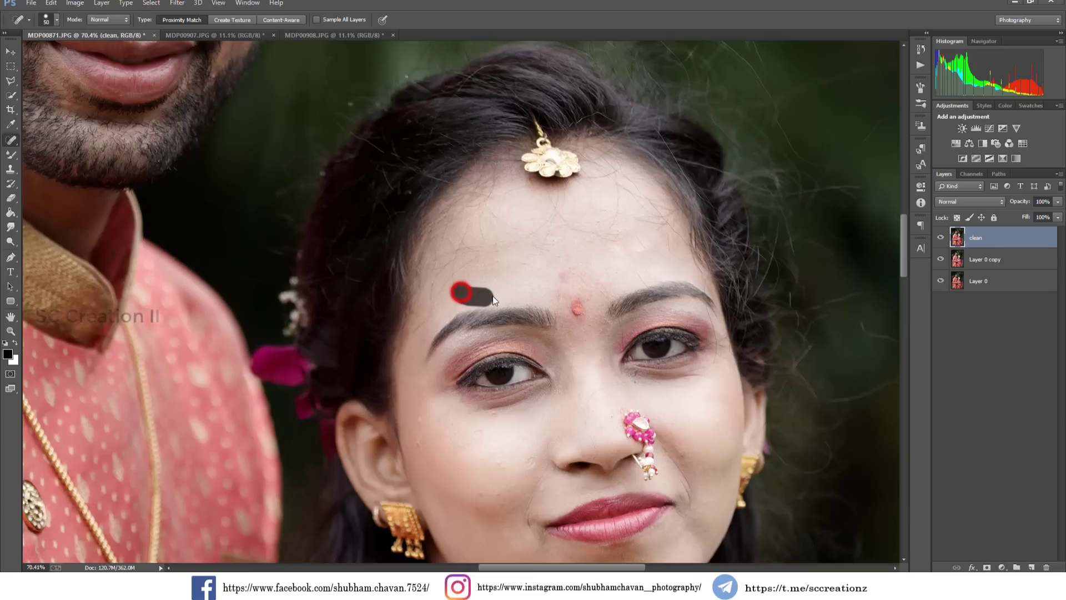
- Heal the mark above her eyebrow and the remaining upper-forehead blemishes
{"action": "left_click_drag", "start_coordinate": [461, 293], "coordinate": [495, 301]}
{"action": "left_click_drag", "start_coordinate": [605, 236], "coordinate": [624, 236]}
{"action": "left_click", "coordinate": [638, 242]}
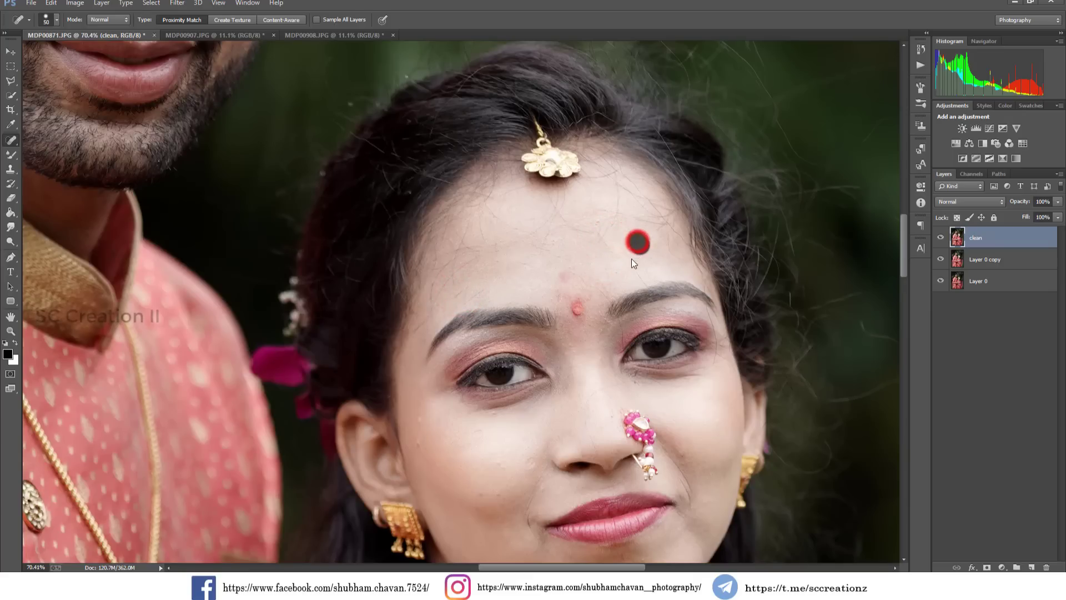
{"action": "left_click", "coordinate": [595, 238]}
{"action": "left_click", "coordinate": [634, 238]}
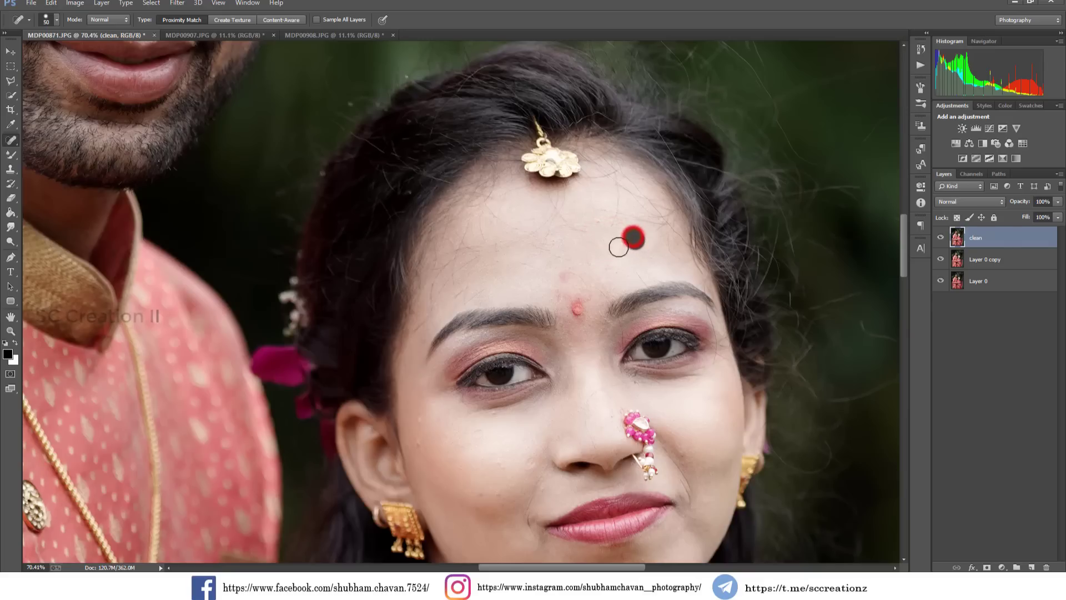
{"action": "left_click", "coordinate": [581, 231]}
- Shrink the healing brush to 38 px and heal spots on the bride's cheek and temple
{"action": "scroll", "coordinate": [572, 253], "scroll_direction": "down", "scroll_amount": 2}
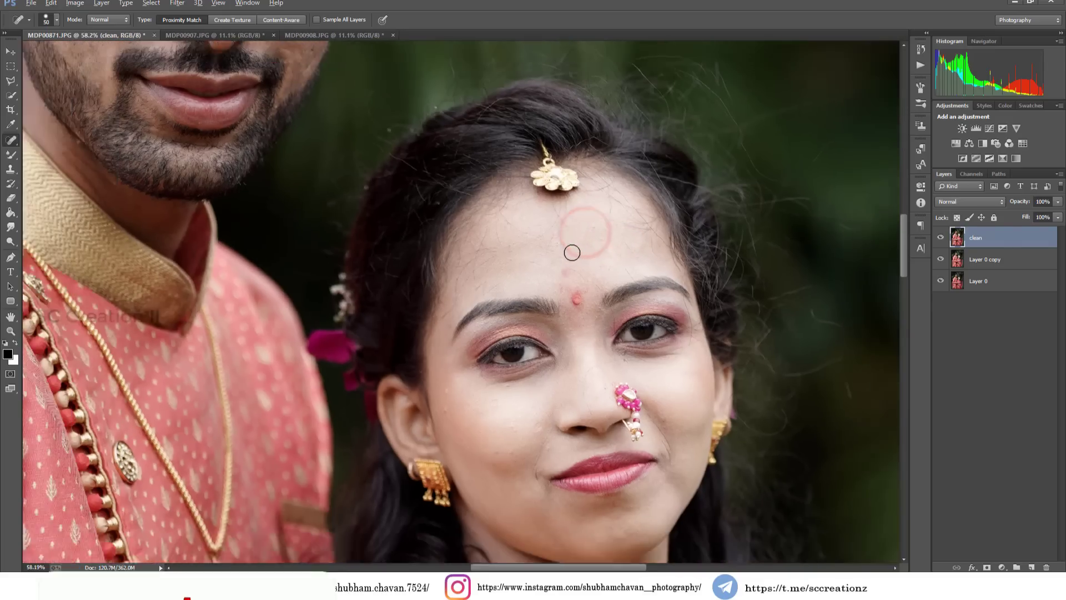
{"action": "scroll", "coordinate": [555, 334], "scroll_direction": "down", "scroll_amount": 2}
{"action": "scroll", "coordinate": [537, 445], "scroll_direction": "up", "scroll_amount": 3}
{"action": "right_click", "coordinate": [513, 355]}
{"action": "left_click_drag", "start_coordinate": [550, 377], "coordinate": [542, 378]}
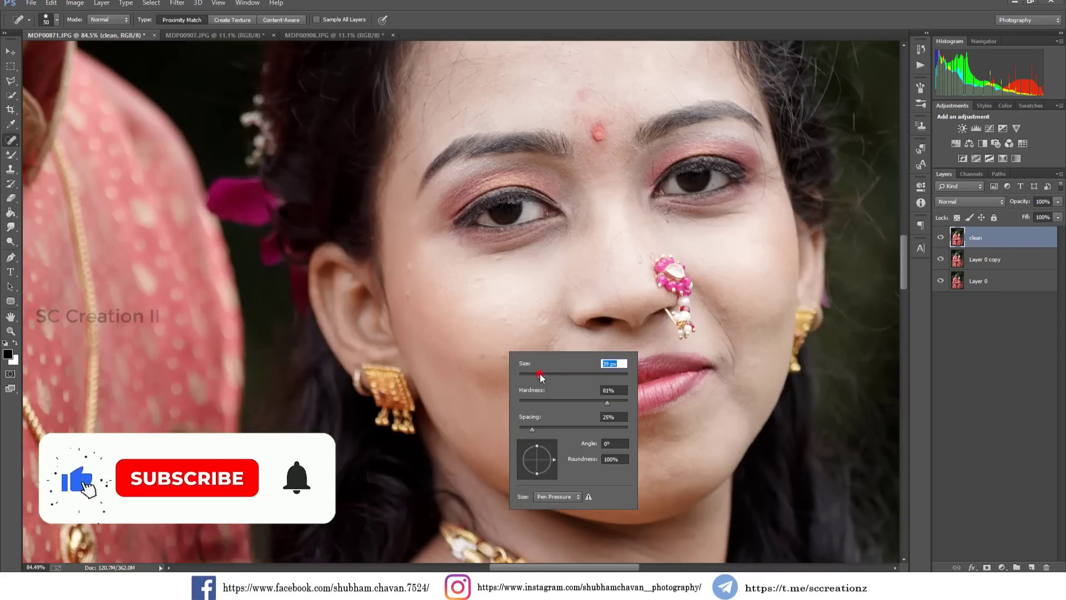
{"action": "left_click", "coordinate": [484, 353]}
{"action": "left_click", "coordinate": [504, 320]}
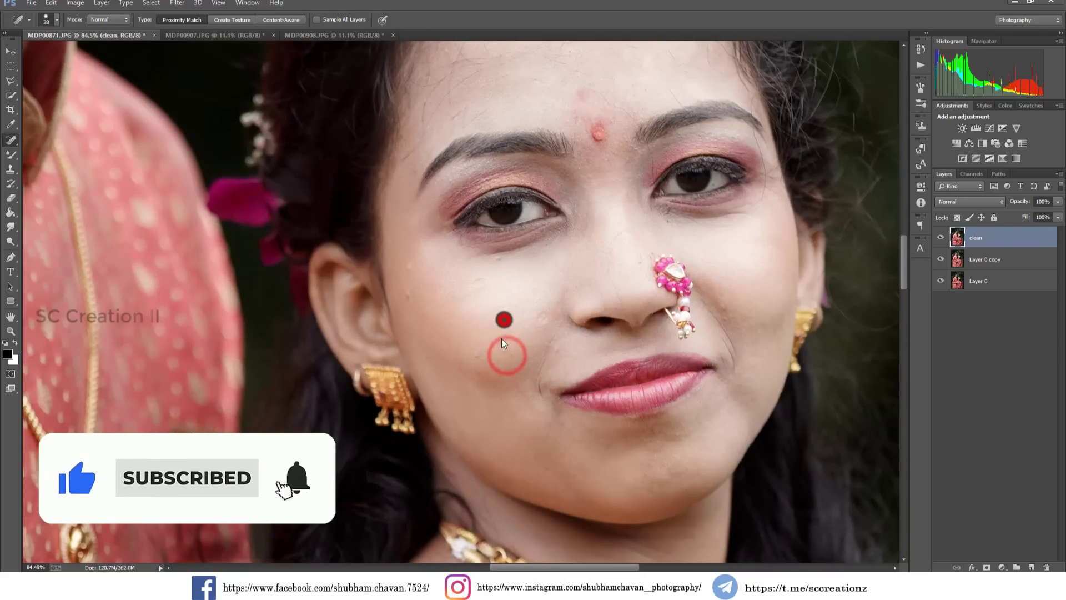
{"action": "left_click", "coordinate": [475, 282]}
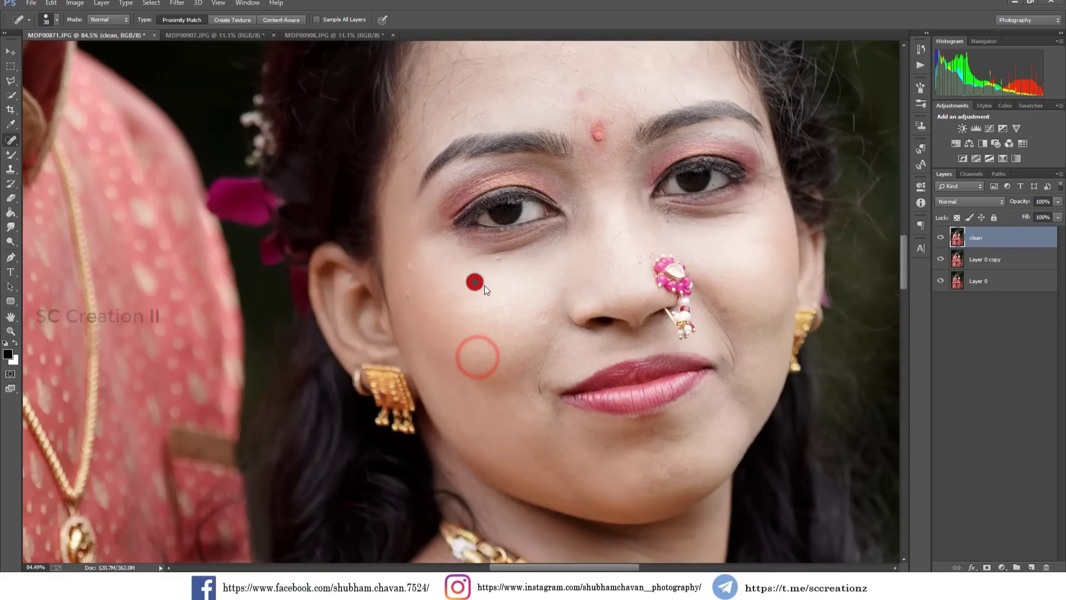
{"action": "left_click", "coordinate": [407, 294]}
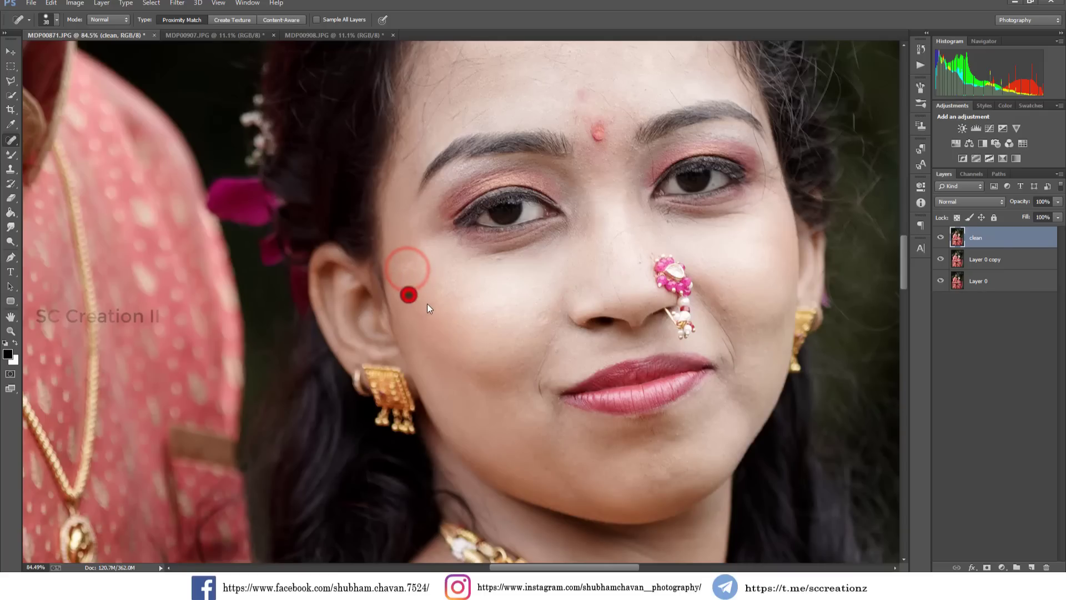
{"action": "left_click", "coordinate": [405, 267]}
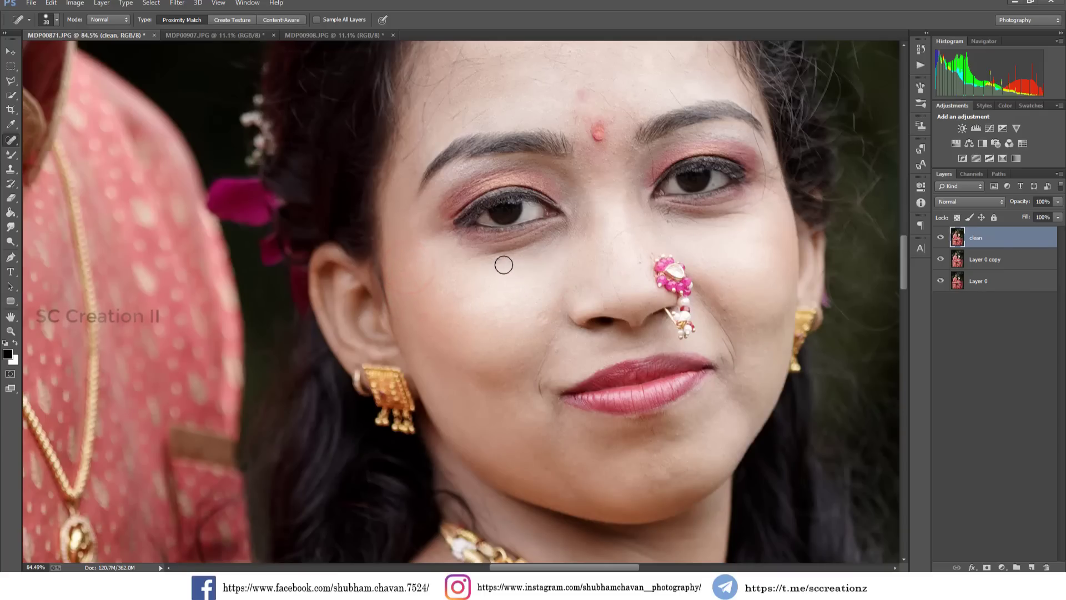
{"action": "left_click", "coordinate": [541, 316]}
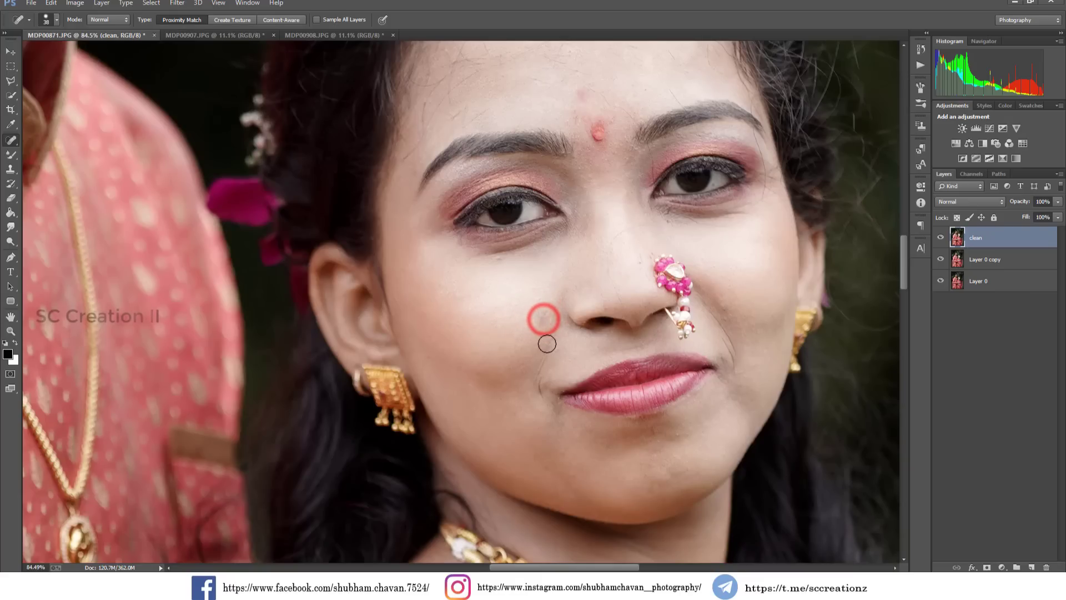
- Reposition the view and bring up the brush-tools flyout for skin blending
{"action": "scroll", "coordinate": [547, 344], "scroll_direction": "down", "scroll_amount": 2}
{"action": "scroll", "coordinate": [388, 333], "scroll_direction": "down", "scroll_amount": 2}
{"action": "scroll", "coordinate": [1, 156], "scroll_direction": "up", "scroll_amount": 2}
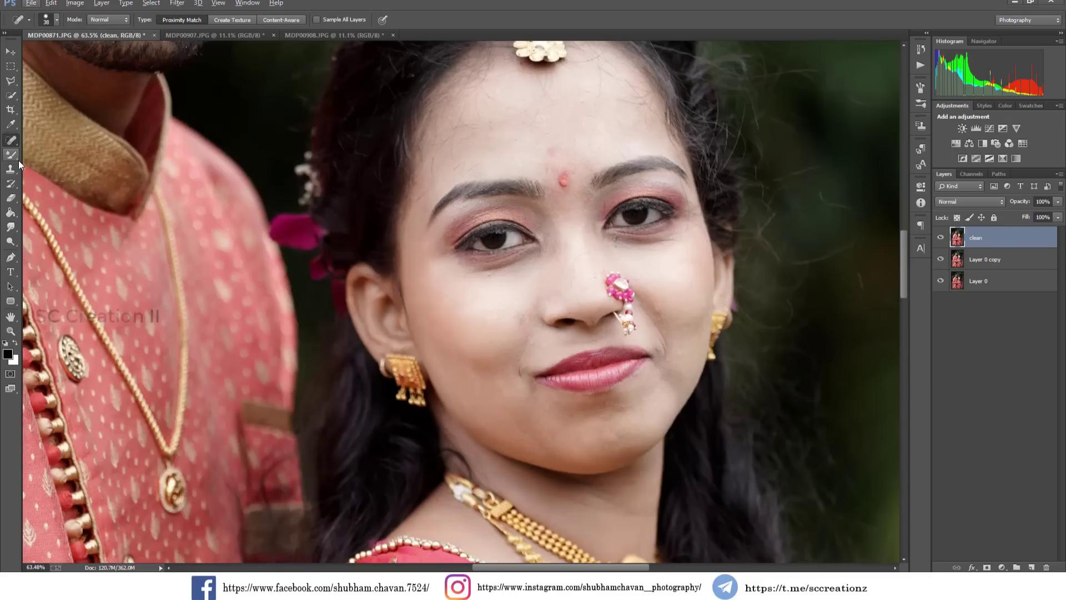
{"action": "left_click", "coordinate": [11, 154]}
- Switch to the Mixer Brush at size 150 and smooth the bride's forehead
{"action": "left_click", "coordinate": [75, 188]}
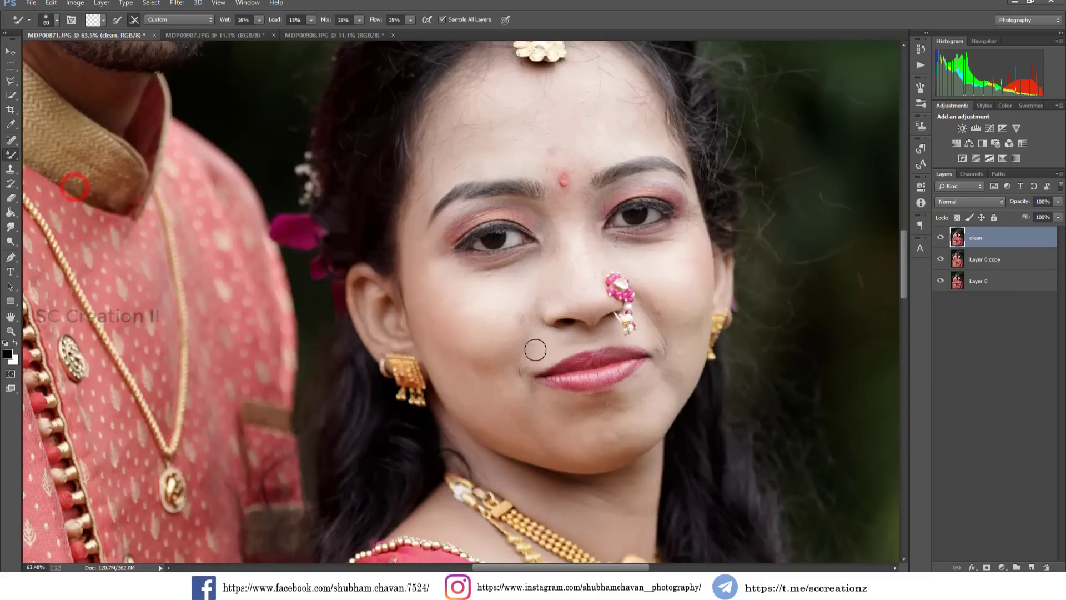
{"action": "scroll", "coordinate": [488, 335], "scroll_direction": "up", "scroll_amount": 2}
{"action": "mouse_move", "coordinate": [443, 304]}
{"action": "left_mouse_down"}
{"action": "mouse_move", "coordinate": [510, 298]}
{"action": "mouse_move", "coordinate": [455, 371]}
{"action": "mouse_move", "coordinate": [482, 400]}
{"action": "left_mouse_up"}
{"action": "scroll", "coordinate": [491, 333], "scroll_direction": "up", "scroll_amount": 2}
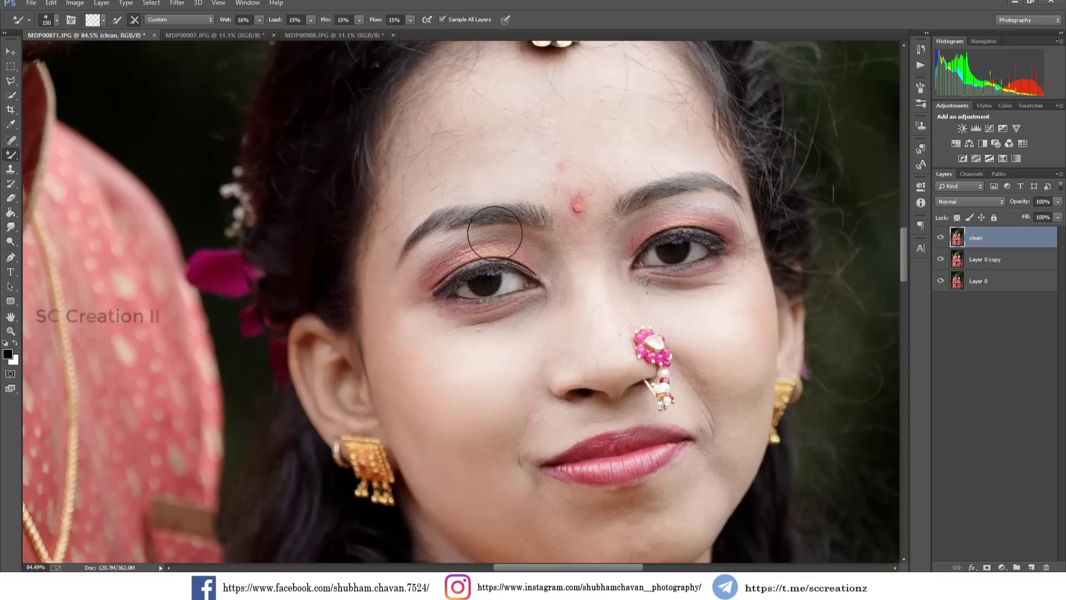
{"action": "scroll", "coordinate": [516, 250], "scroll_direction": "up", "scroll_amount": 1}
{"action": "scroll", "coordinate": [535, 206], "scroll_direction": "up", "scroll_amount": 1}
{"action": "left_click_drag", "start_coordinate": [567, 179], "coordinate": [438, 220]}
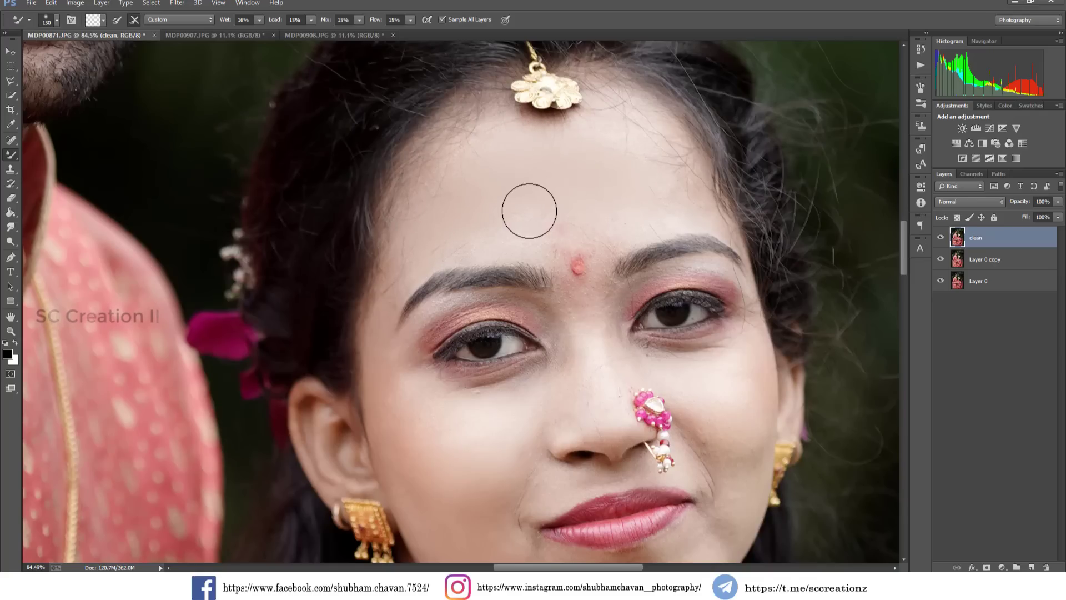
- Blend the skin on the bride's cheeks, chin and nose bridge
{"action": "scroll", "coordinate": [667, 250], "scroll_direction": "down", "scroll_amount": 1}
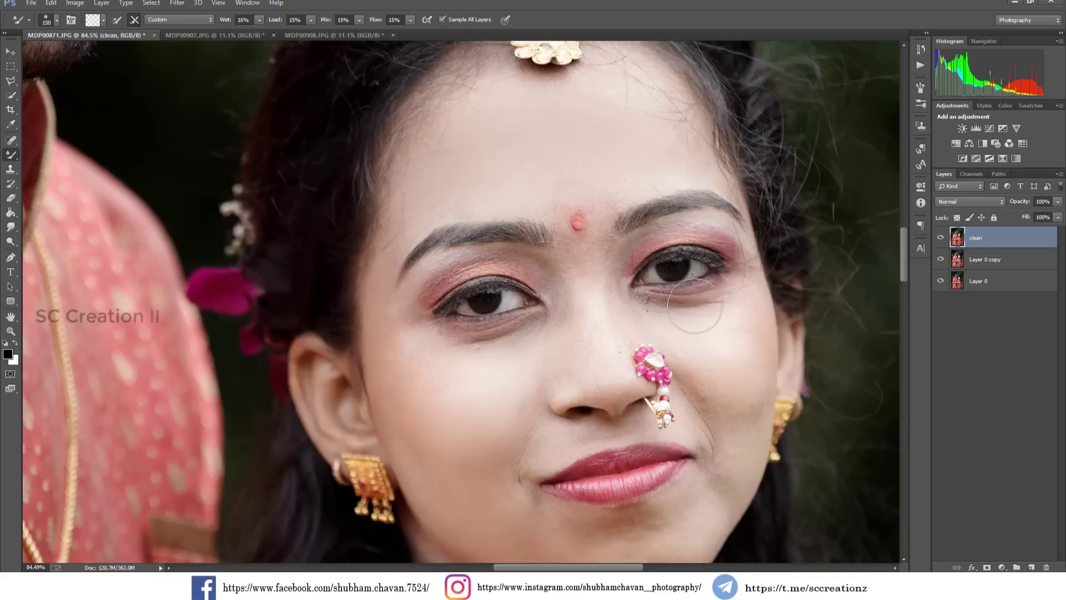
{"action": "scroll", "coordinate": [711, 295], "scroll_direction": "down", "scroll_amount": 1}
{"action": "left_click_drag", "start_coordinate": [735, 314], "coordinate": [745, 347]}
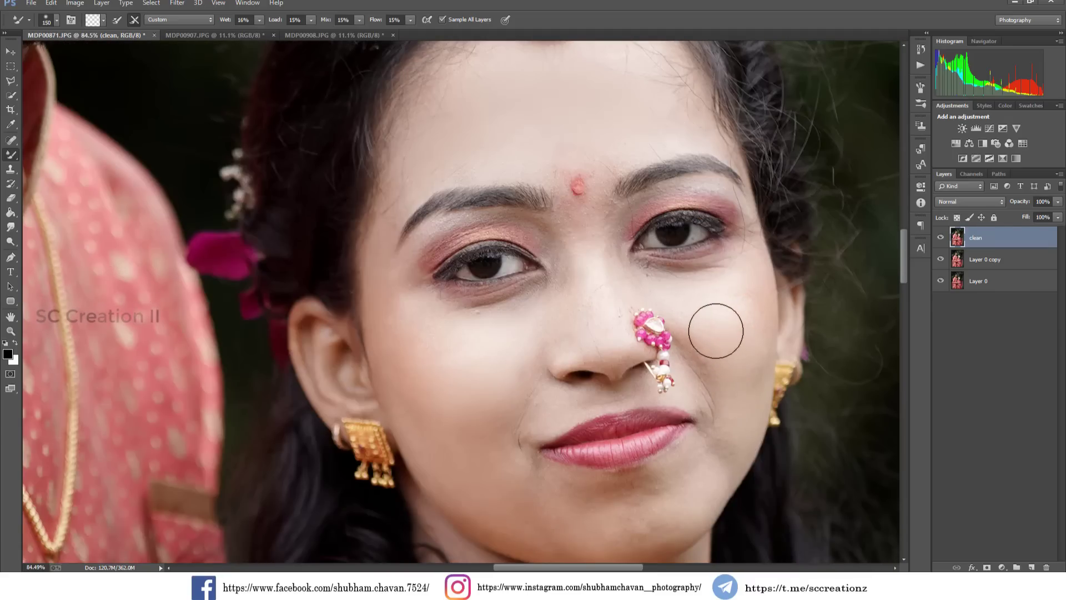
{"action": "scroll", "coordinate": [710, 456], "scroll_direction": "down", "scroll_amount": 1}
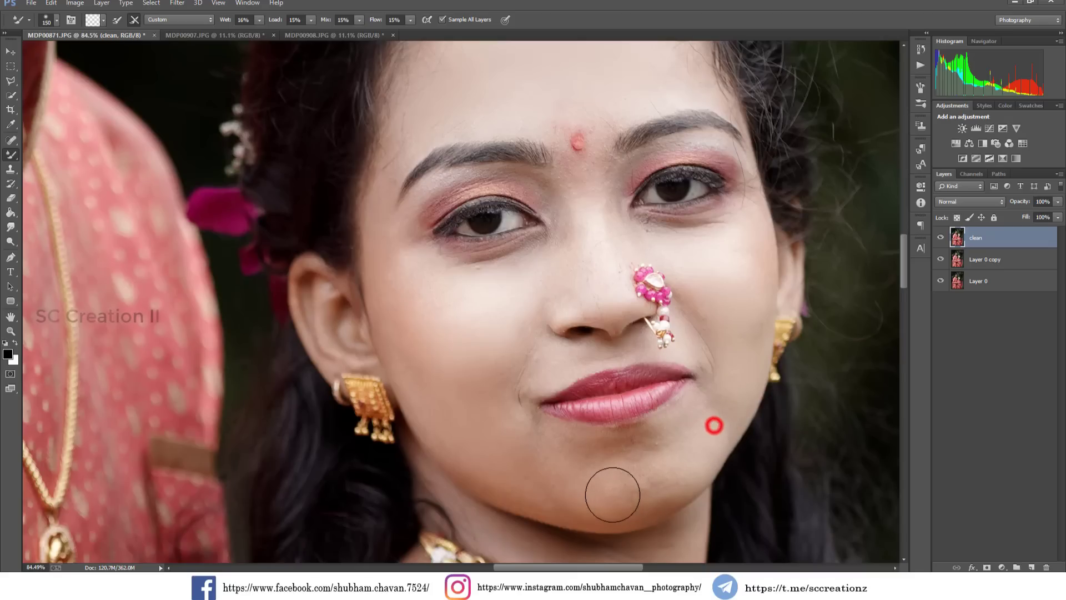
{"action": "left_click_drag", "start_coordinate": [711, 423], "coordinate": [613, 495]}
{"action": "left_click_drag", "start_coordinate": [589, 271], "coordinate": [590, 271]}
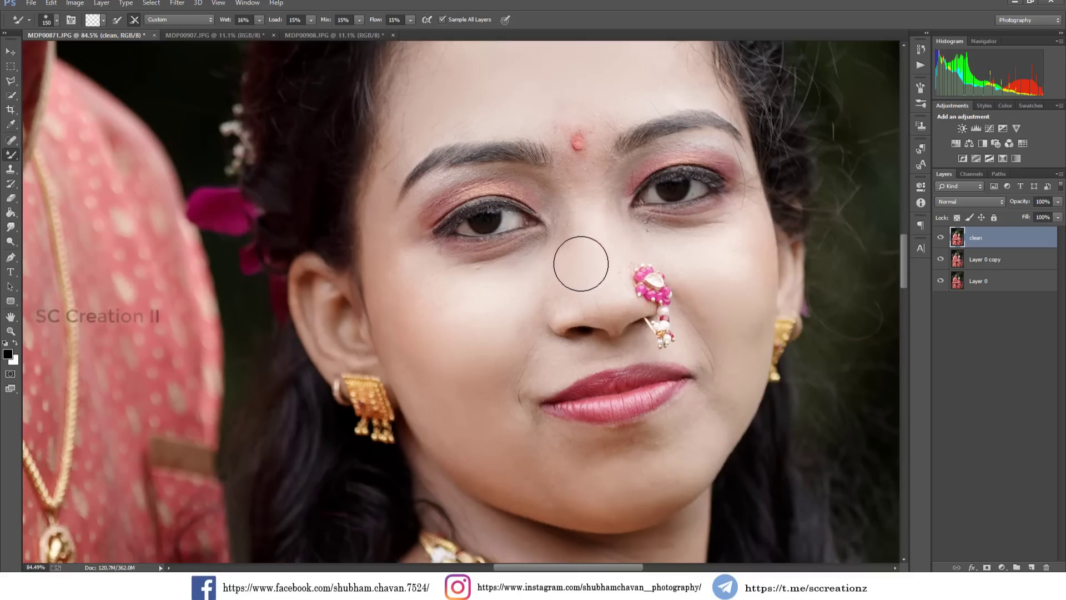
{"action": "left_click", "coordinate": [581, 264]}
{"action": "scroll", "coordinate": [502, 294], "scroll_direction": "down", "scroll_amount": 2}
- Blend the groom's forehead, both cheeks and nose tip with the Mixer Brush
{"action": "scroll", "coordinate": [500, 284], "scroll_direction": "down", "scroll_amount": 2}
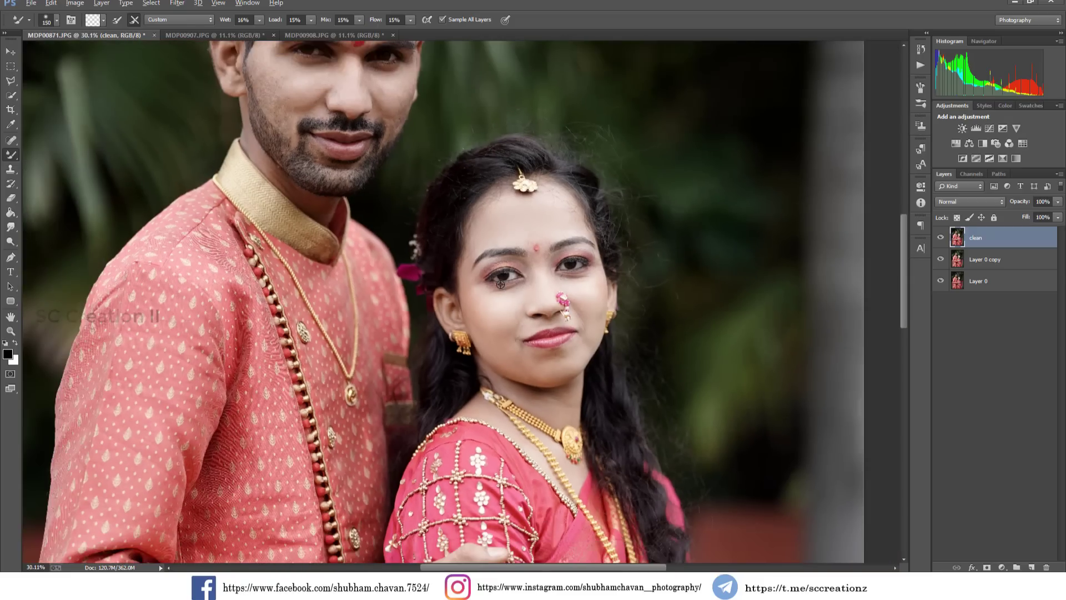
{"action": "scroll", "coordinate": [261, 111], "scroll_direction": "up", "scroll_amount": 3}
{"action": "scroll", "coordinate": [412, 178], "scroll_direction": "up", "scroll_amount": 5}
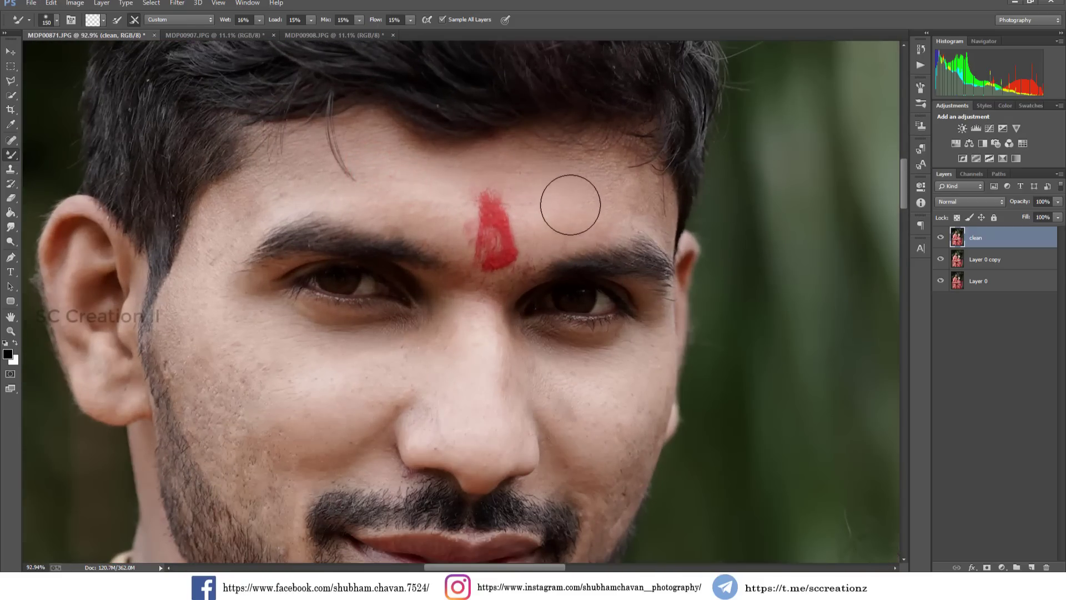
{"action": "left_click_drag", "start_coordinate": [413, 181], "coordinate": [417, 179]}
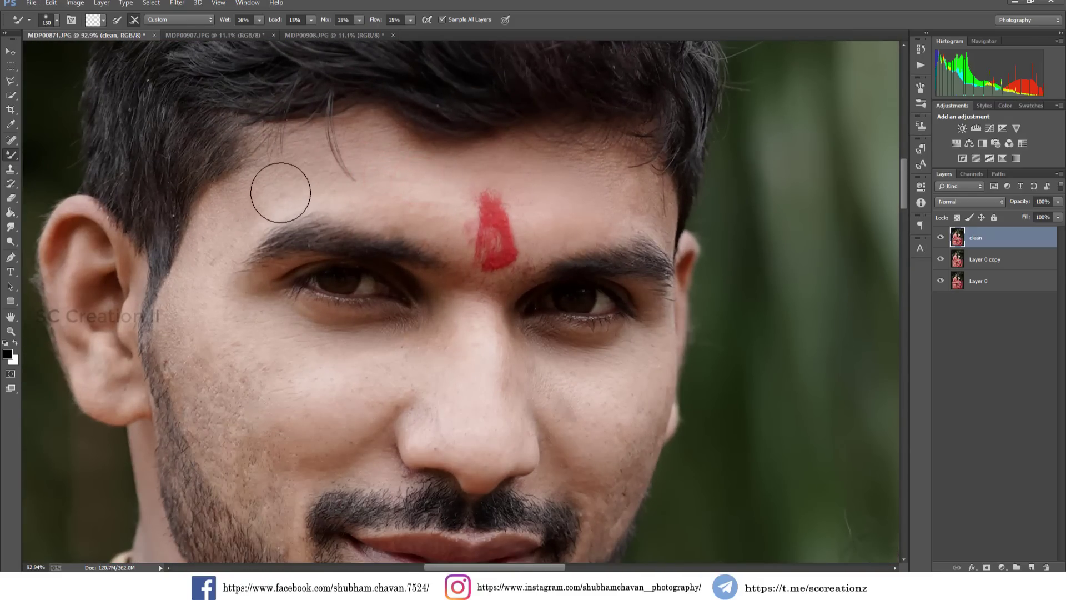
{"action": "scroll", "coordinate": [215, 247], "scroll_direction": "down", "scroll_amount": 2}
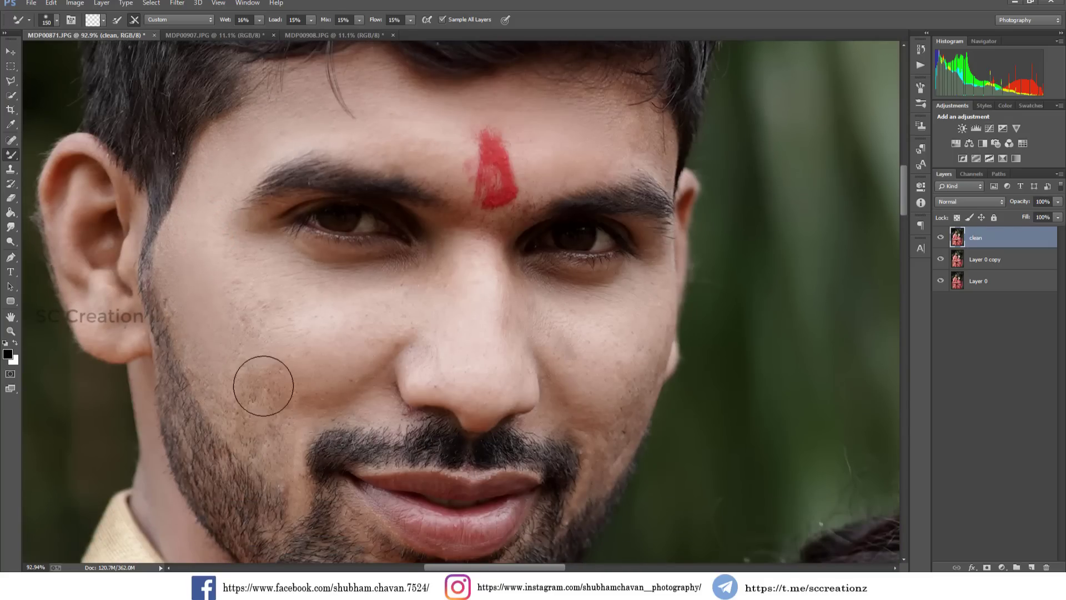
{"action": "left_click_drag", "start_coordinate": [217, 309], "coordinate": [212, 305]}
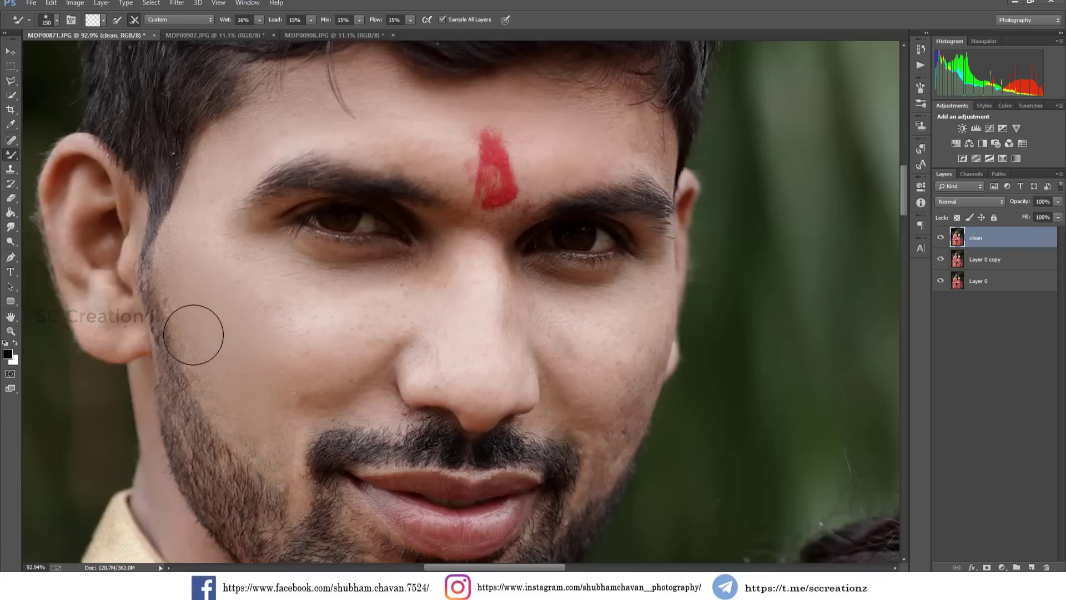
{"action": "left_click", "coordinate": [227, 365]}
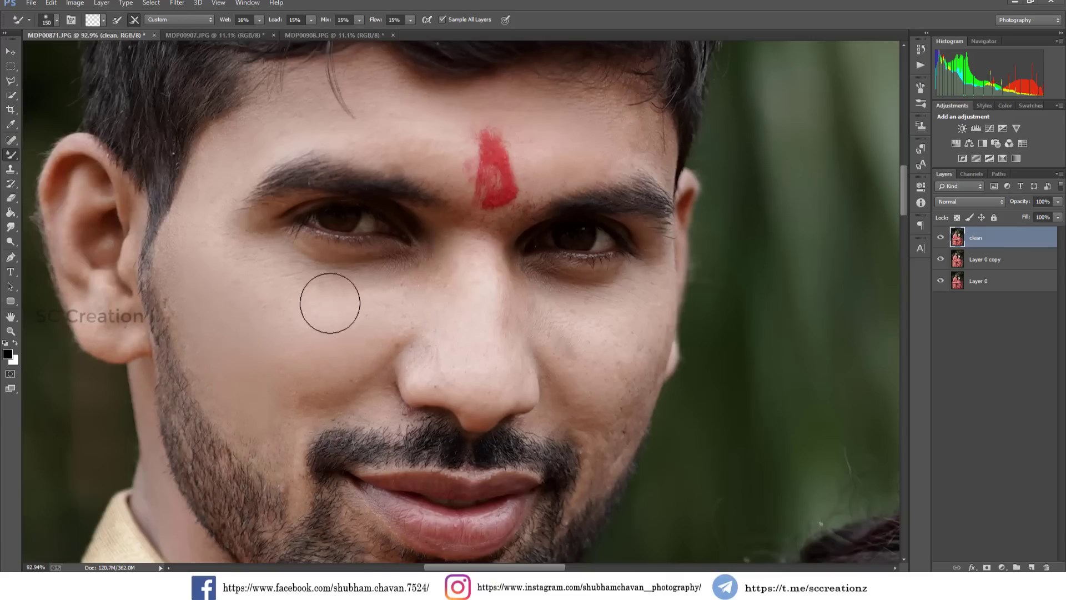
{"action": "left_click", "coordinate": [605, 362]}
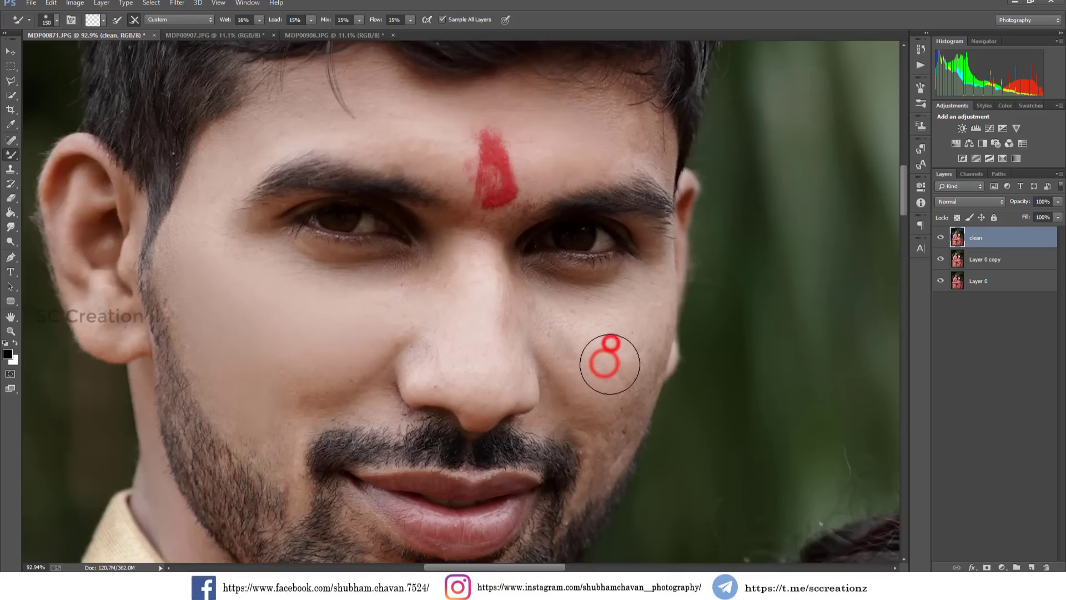
{"action": "left_click", "coordinate": [604, 323]}
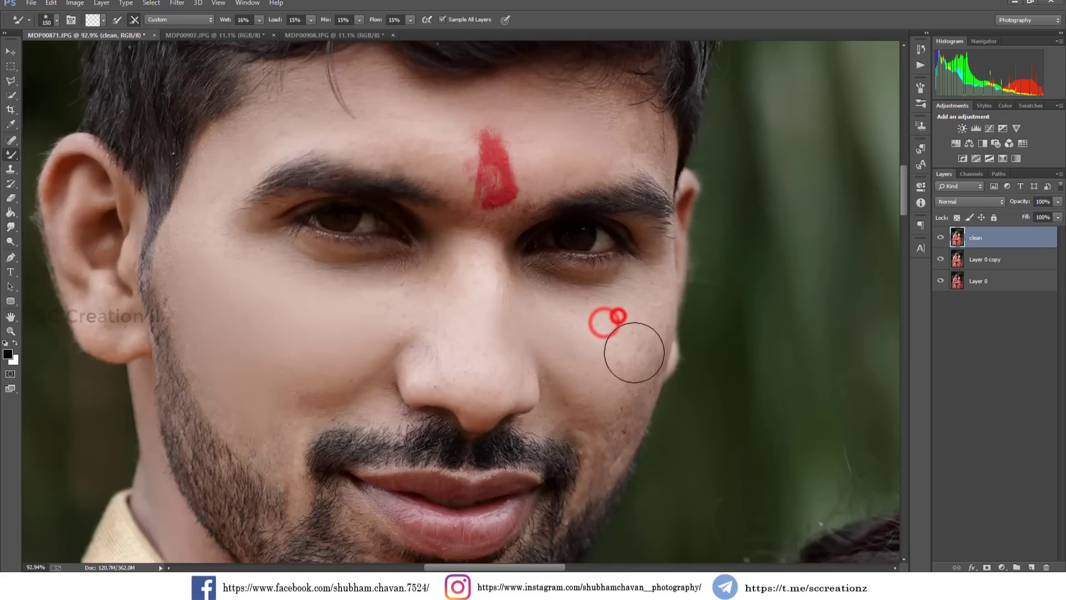
{"action": "left_click", "coordinate": [428, 379]}
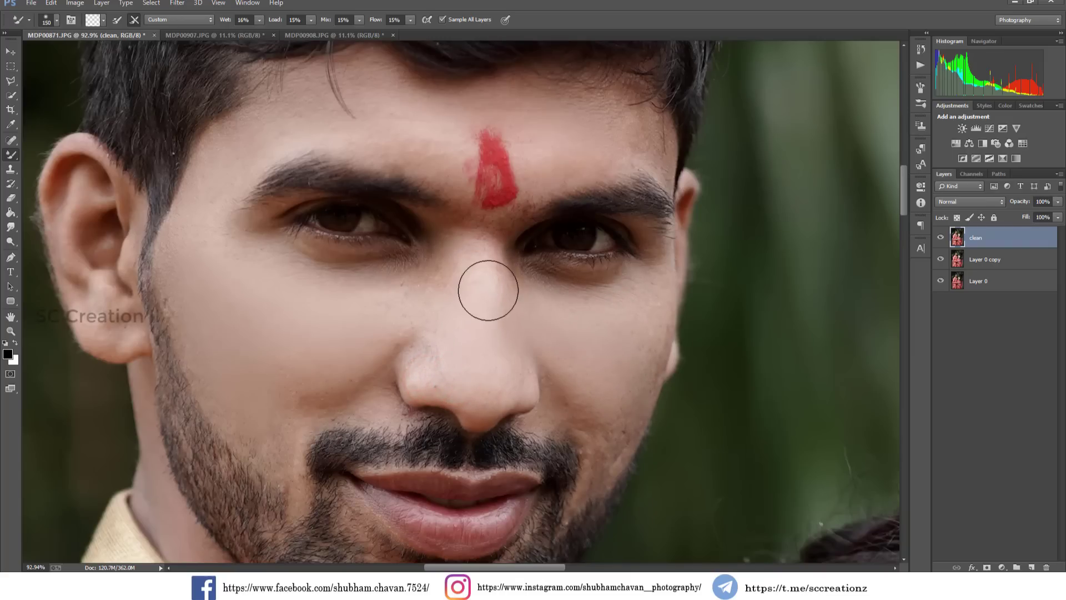
- Reduce the Mixer Brush to 96 px and smooth beside the groom's nose and cheek
{"action": "scroll", "coordinate": [486, 286], "scroll_direction": "down", "scroll_amount": 5}
{"action": "right_click", "coordinate": [578, 336]}
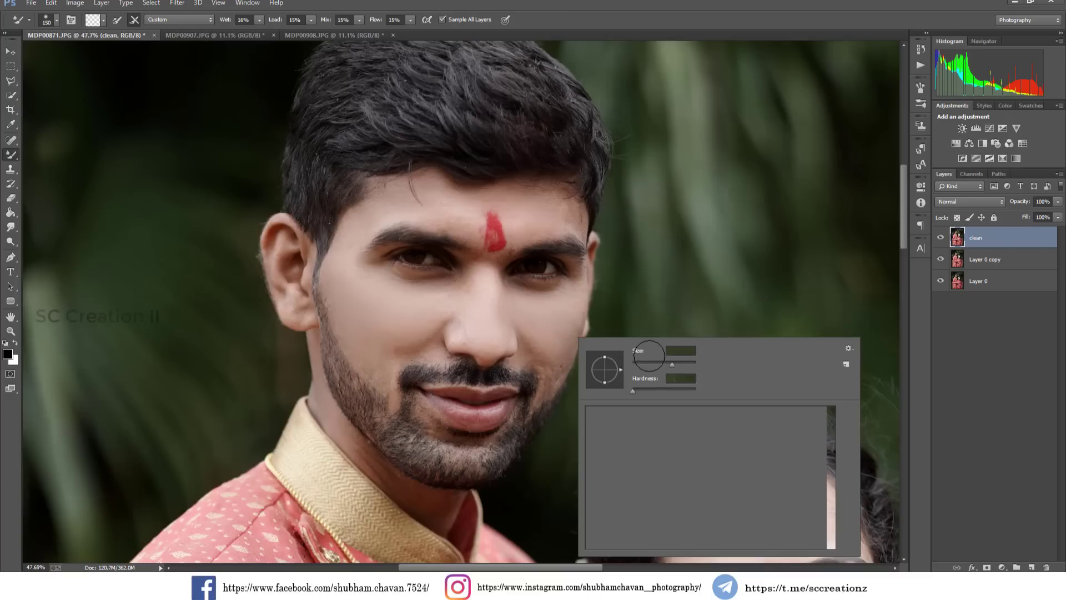
{"action": "left_click", "coordinate": [663, 362]}
{"action": "key", "text": "Return"}
{"action": "left_click", "coordinate": [488, 341]}
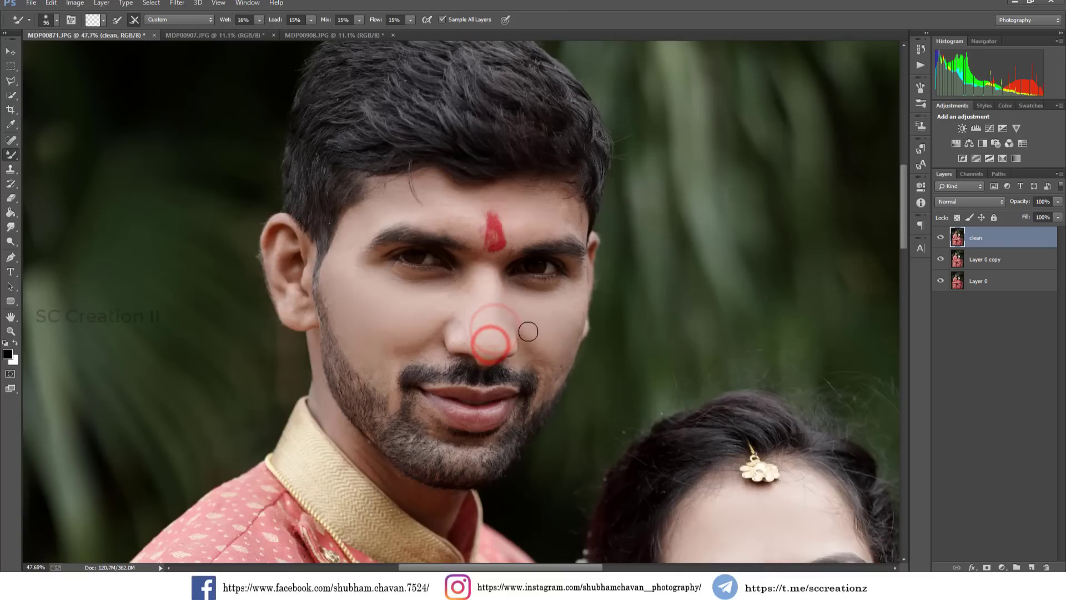
{"action": "left_click", "coordinate": [555, 345]}
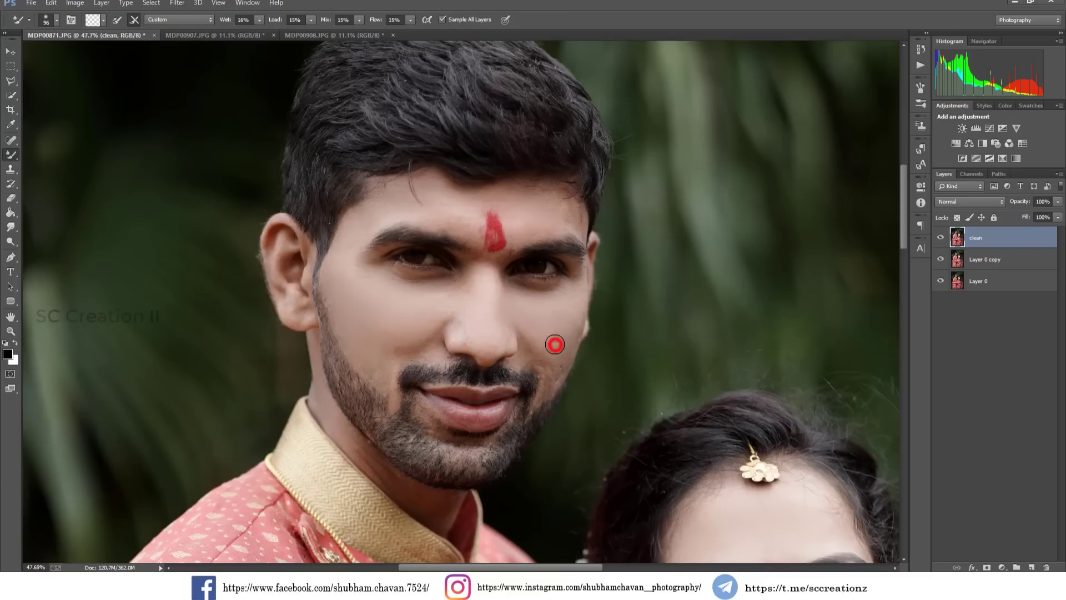
{"action": "right_click", "coordinate": [8, 246]}
- Select the Dodge Tool set to Midtones at 12% exposure
{"action": "left_click", "coordinate": [61, 239]}
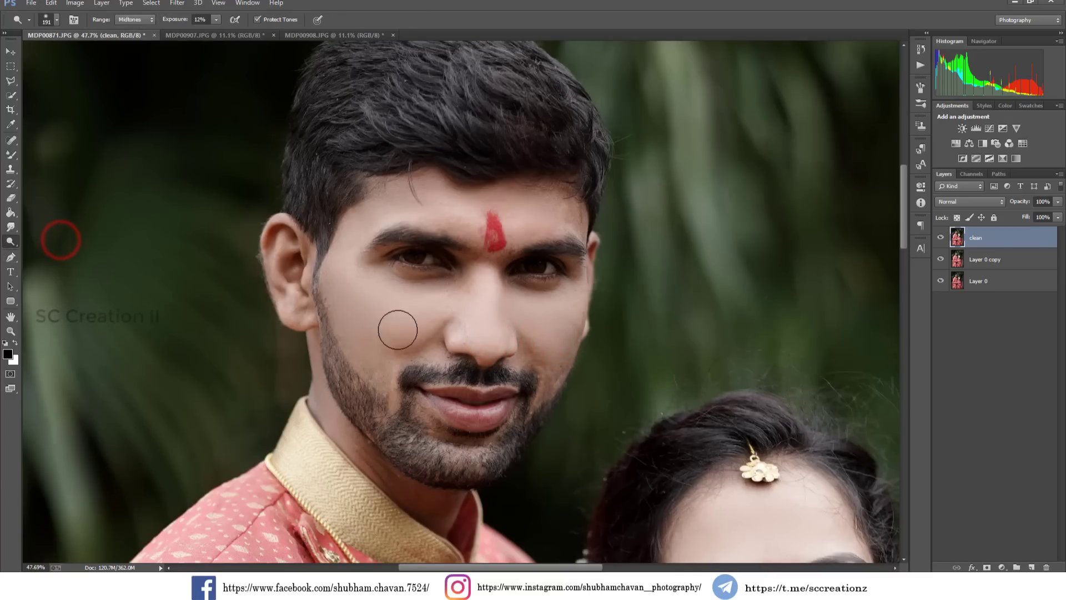
{"action": "left_click", "coordinate": [149, 19]}
{"action": "left_click", "coordinate": [137, 38]}
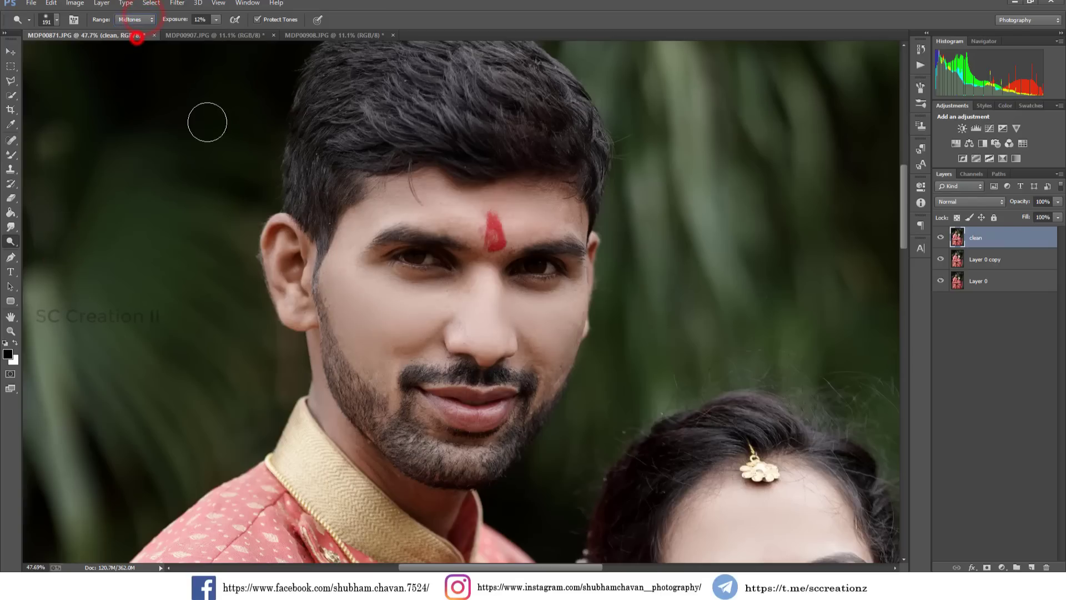
{"action": "right_click", "coordinate": [529, 369]}
- Dodge the groom's cheek and forehead and a patch on the bride's face, then zoom out
{"action": "left_click", "coordinate": [400, 329]}
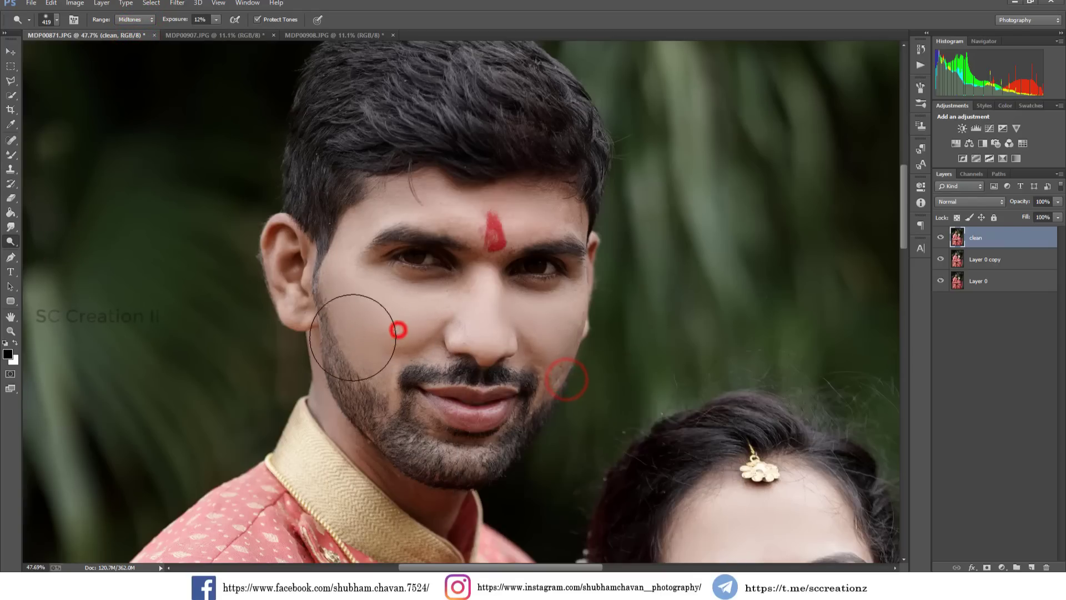
{"action": "left_click", "coordinate": [536, 354]}
{"action": "left_click", "coordinate": [522, 199]}
{"action": "left_click", "coordinate": [410, 202]}
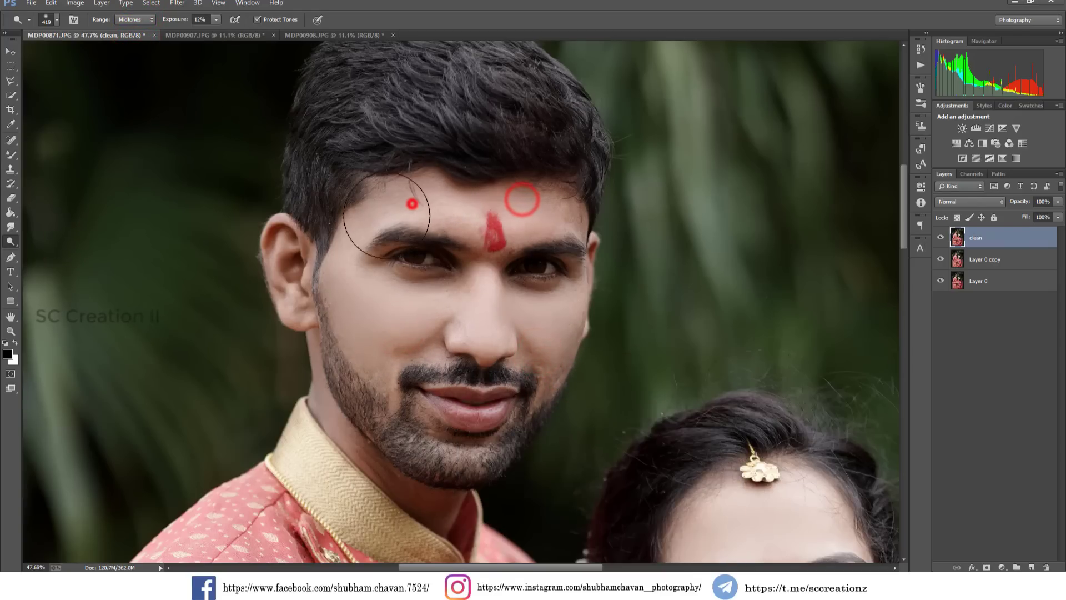
{"action": "scroll", "coordinate": [409, 202], "scroll_direction": "down", "scroll_amount": 3}
{"action": "scroll", "coordinate": [595, 471], "scroll_direction": "up", "scroll_amount": 2}
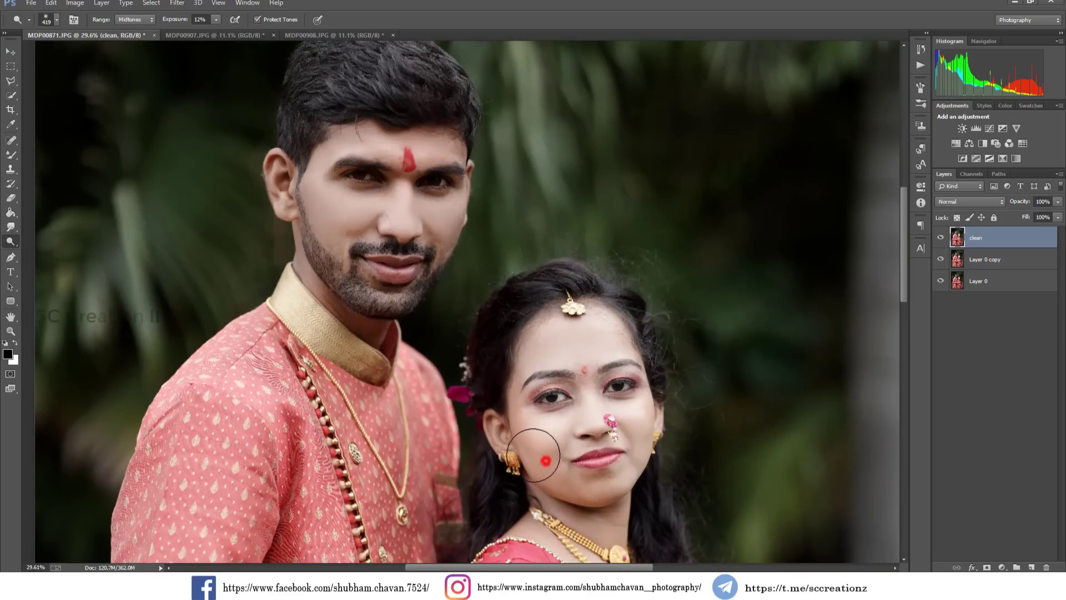
{"action": "left_click", "coordinate": [534, 361]}
{"action": "scroll", "coordinate": [533, 361], "scroll_direction": "down", "scroll_amount": 3}
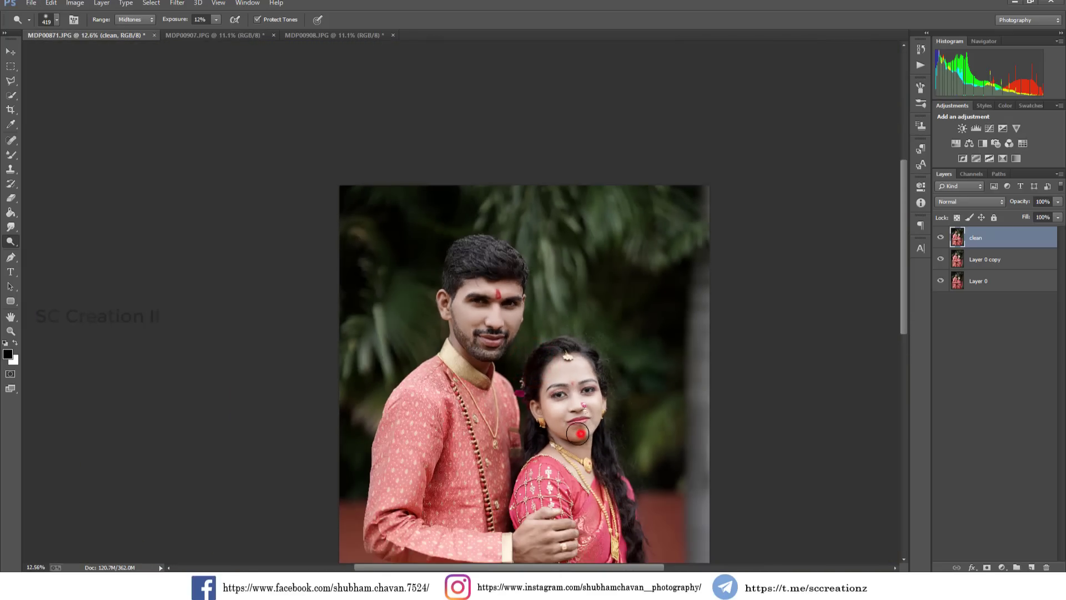
{"action": "scroll", "coordinate": [583, 431], "scroll_direction": "down", "scroll_amount": 1}
{"action": "scroll", "coordinate": [597, 423], "scroll_direction": "down", "scroll_amount": 2}
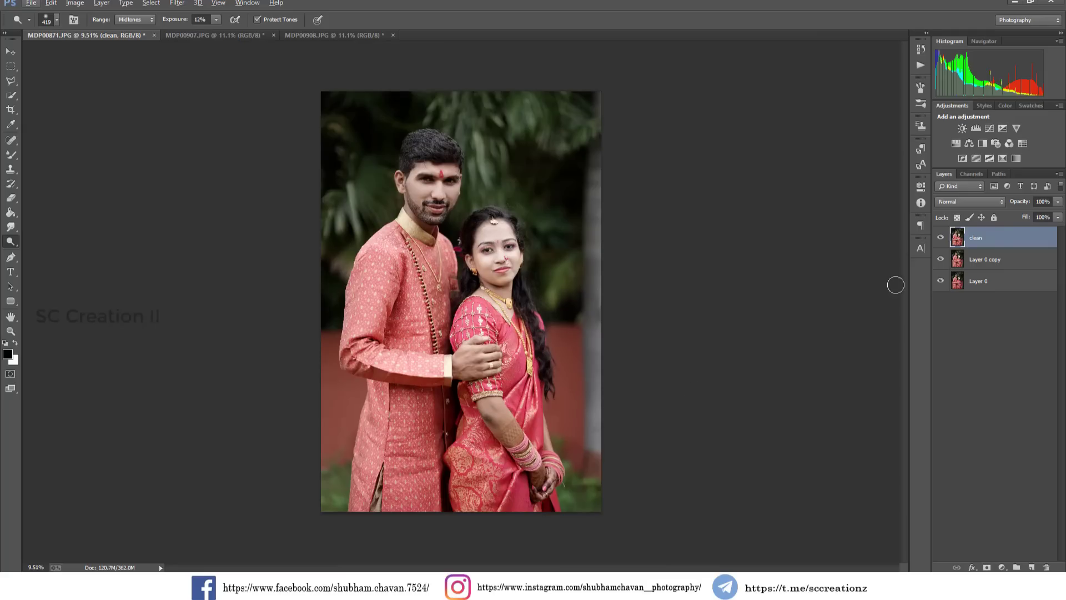
- Compare the clean layer's retouch, then merge it down into Layer 0 copy
{"action": "left_click", "coordinate": [941, 237]}
{"action": "right_click", "coordinate": [1010, 241]}
{"action": "left_click", "coordinate": [894, 397]}
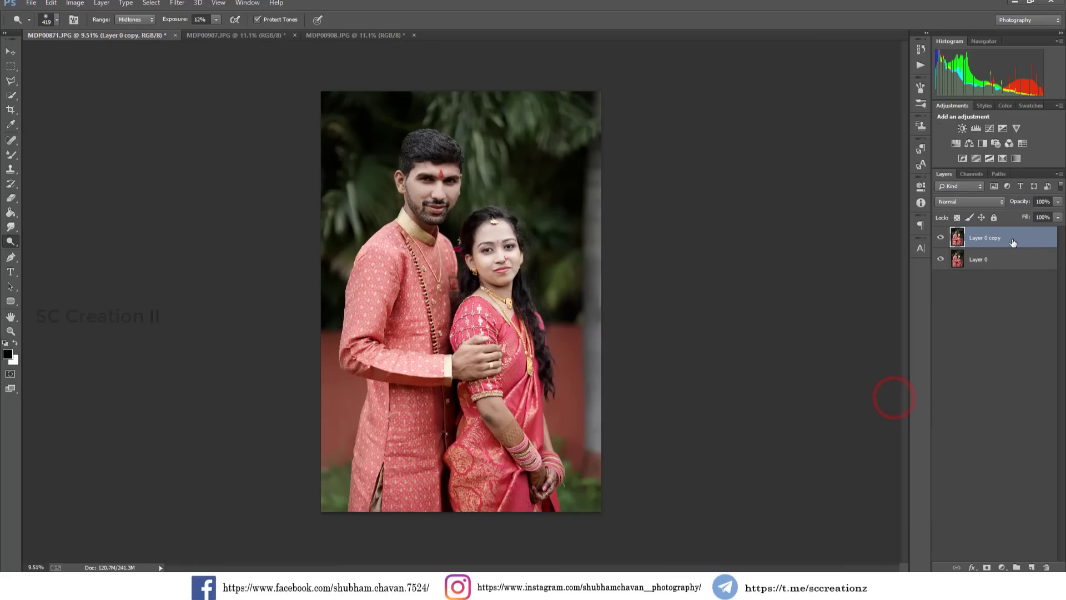
- Duplicate Layer 0 copy as a new top layer named 'Camera raw'
{"action": "right_click", "coordinate": [1013, 243]}
{"action": "left_click", "coordinate": [902, 160]}
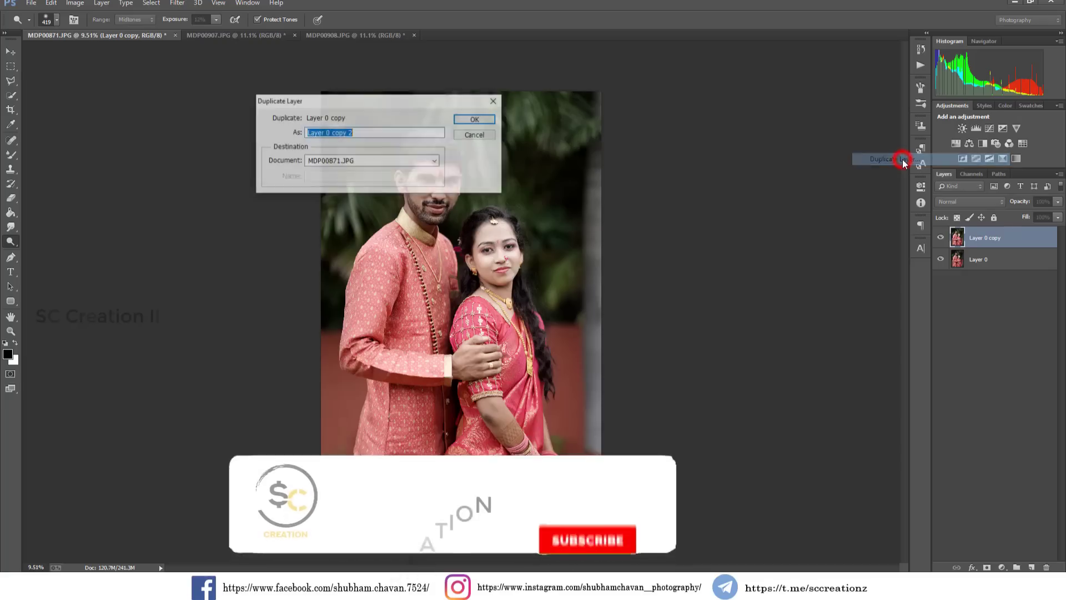
{"action": "type", "text": "Camera"}
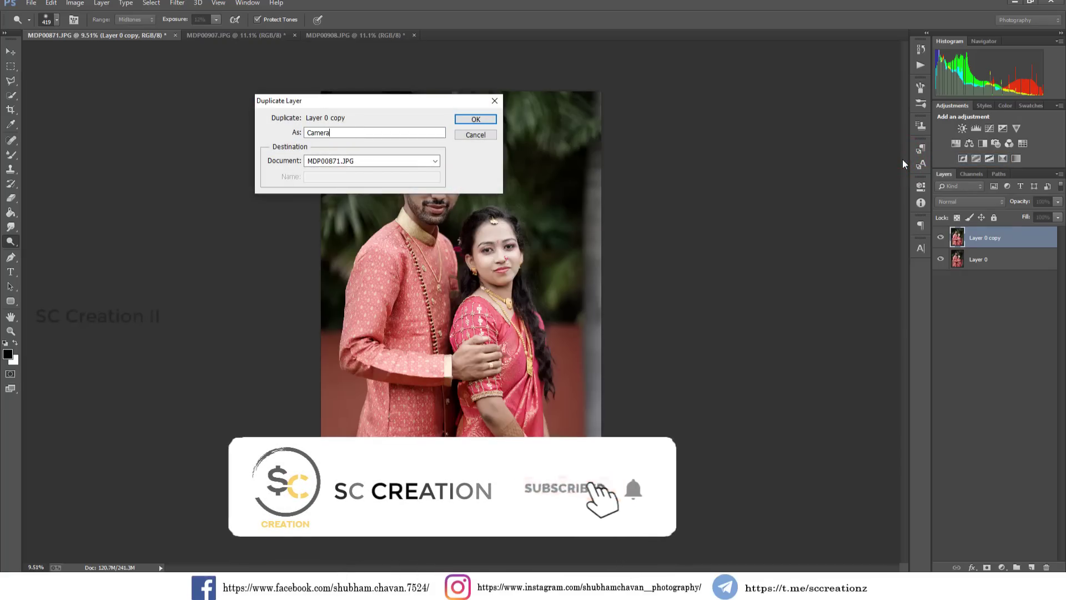
{"action": "type", "text": " raw"}
{"action": "key", "text": "Return"}
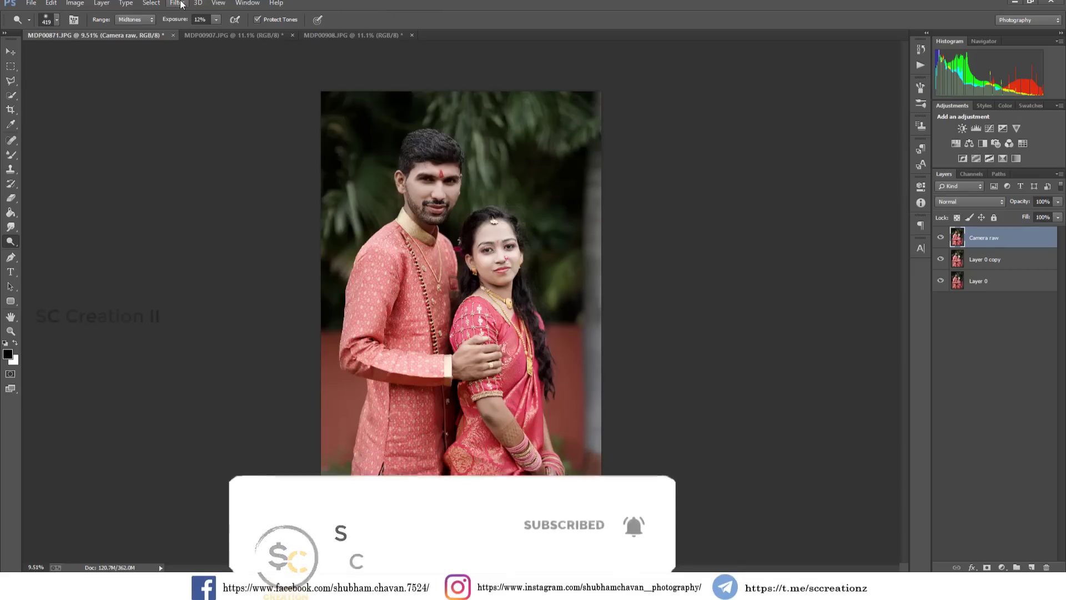
{"action": "left_click", "coordinate": [177, 3]}
- Apply Camera Raw: Contrast -11, Highlights -37, Shadows +60, Whites +25, Blacks -43, Clarity +10
{"action": "left_click", "coordinate": [211, 70]}
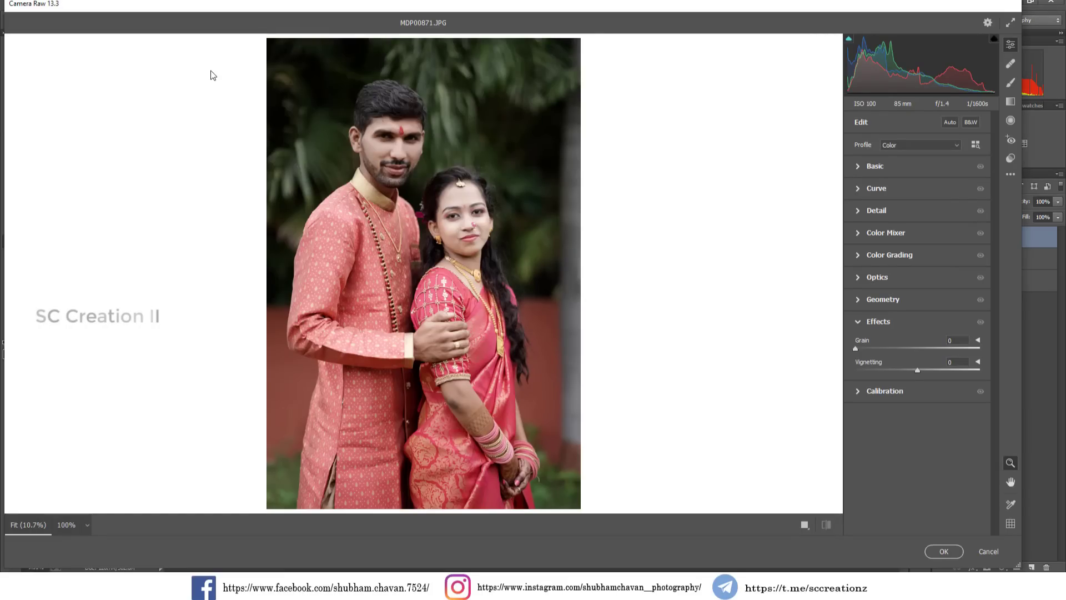
{"action": "left_click", "coordinate": [864, 166]}
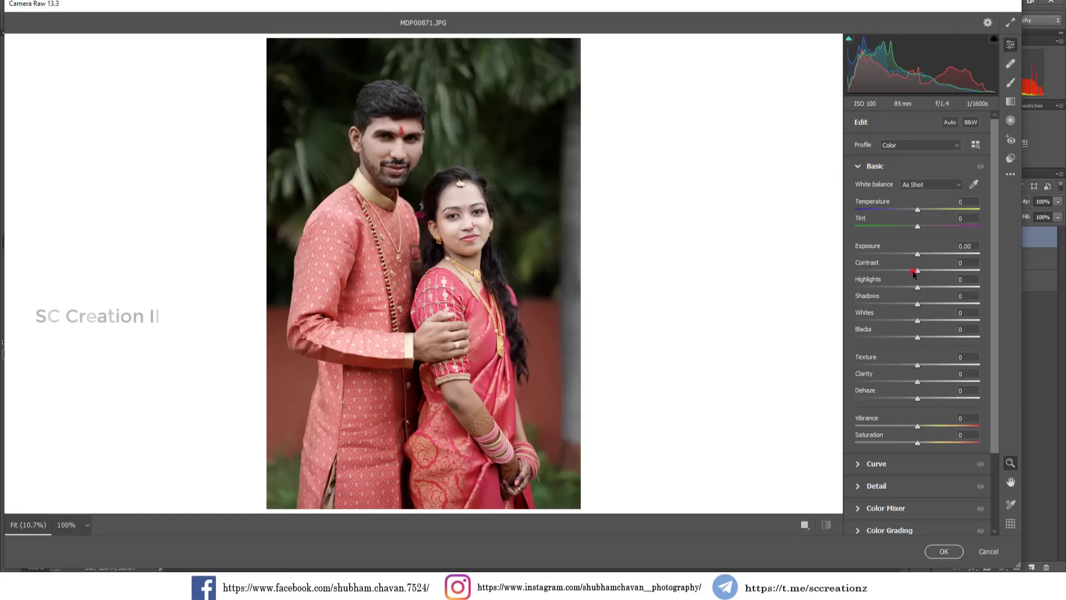
{"action": "mouse_move", "coordinate": [913, 273]}
{"action": "left_mouse_down"}
{"action": "mouse_move", "coordinate": [879, 289]}
{"action": "mouse_move", "coordinate": [954, 304]}
{"action": "left_mouse_up"}
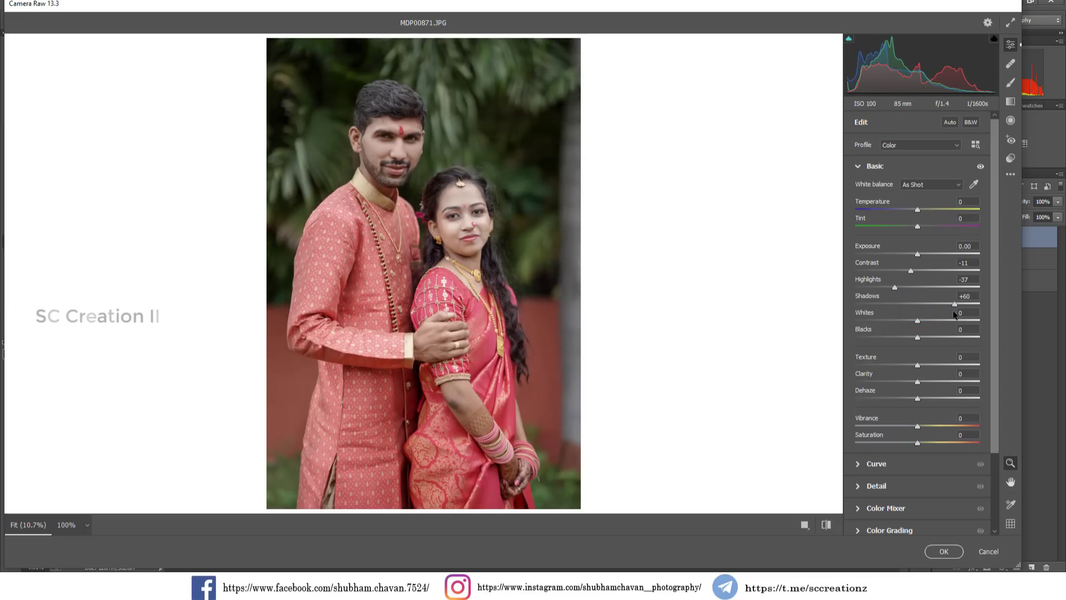
{"action": "left_click_drag", "start_coordinate": [918, 321], "coordinate": [937, 326]}
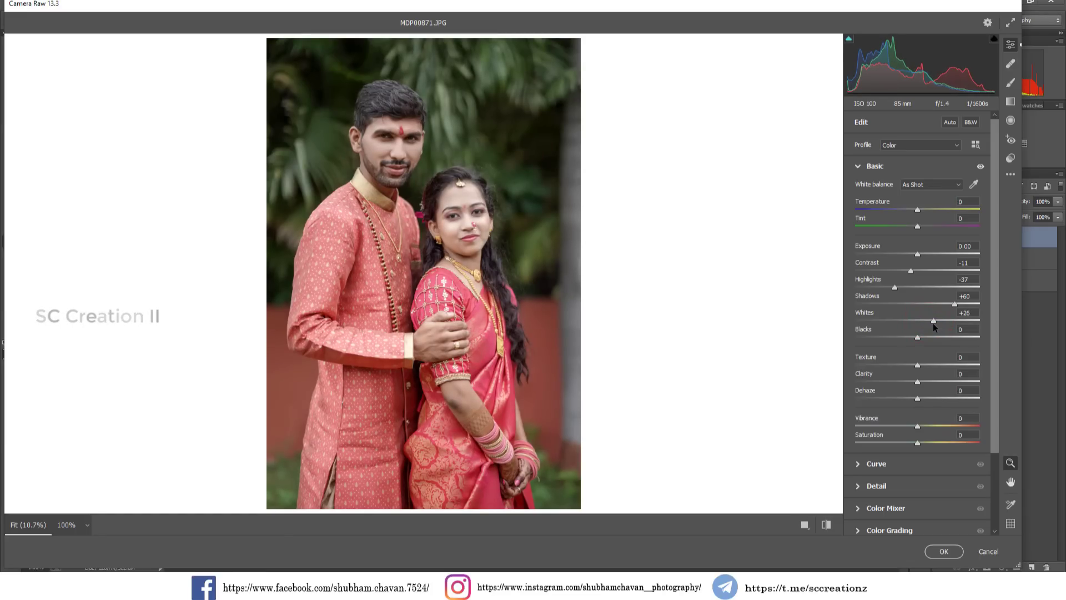
{"action": "left_click_drag", "start_coordinate": [918, 337], "coordinate": [891, 341]}
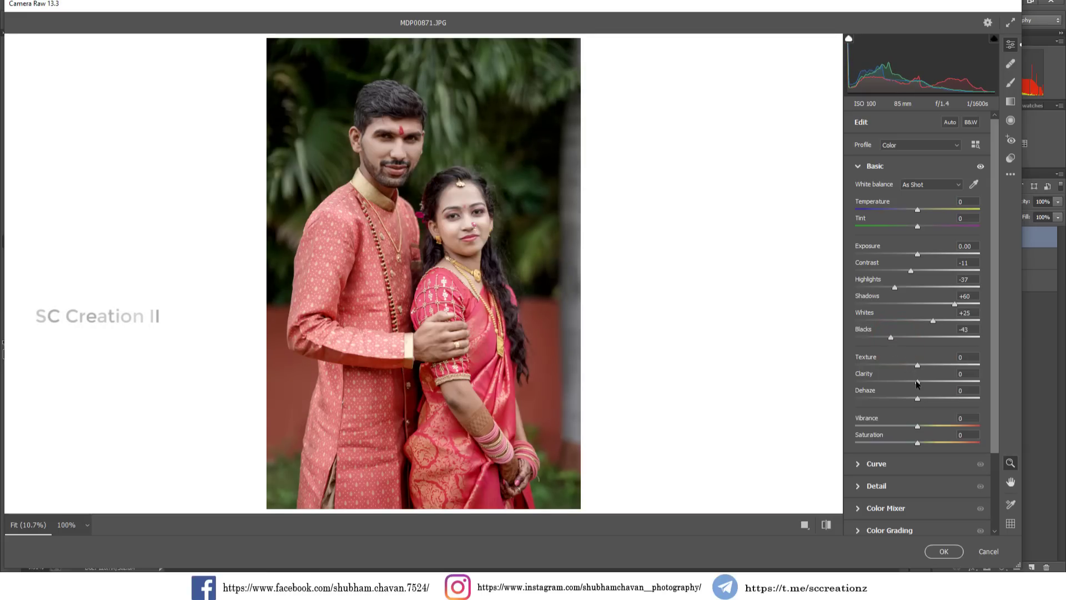
{"action": "left_click_drag", "start_coordinate": [917, 381], "coordinate": [923, 386]}
{"action": "scroll", "coordinate": [905, 450], "scroll_direction": "down", "scroll_amount": 1}
{"action": "scroll", "coordinate": [895, 436], "scroll_direction": "down", "scroll_amount": 1}
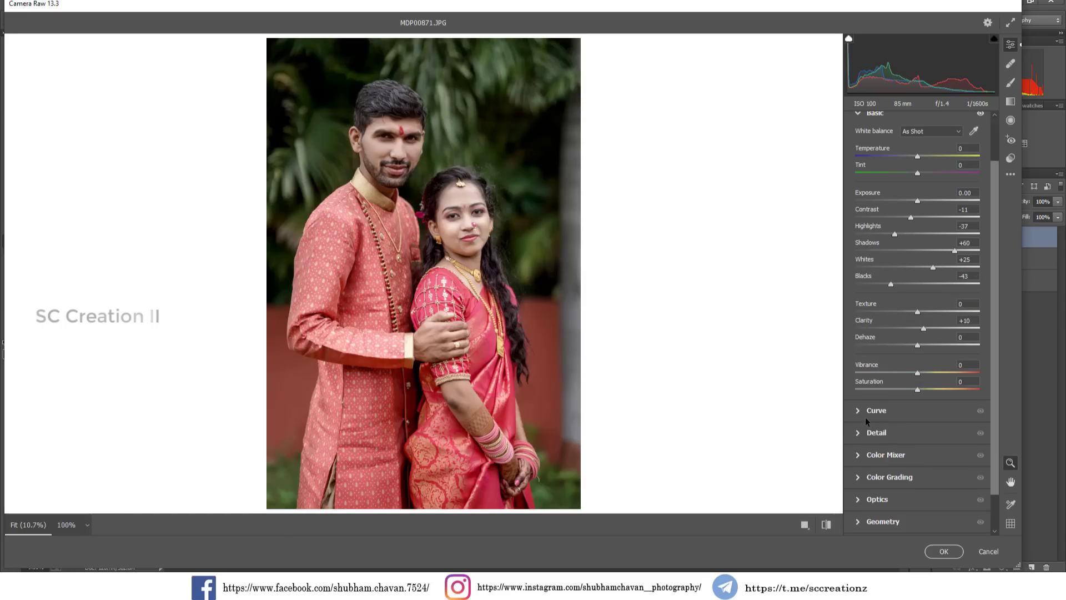
- Set the parametric tone curve to Highlights +6, Lights +7, Darks +14, Shadows -9
{"action": "left_click", "coordinate": [863, 413]}
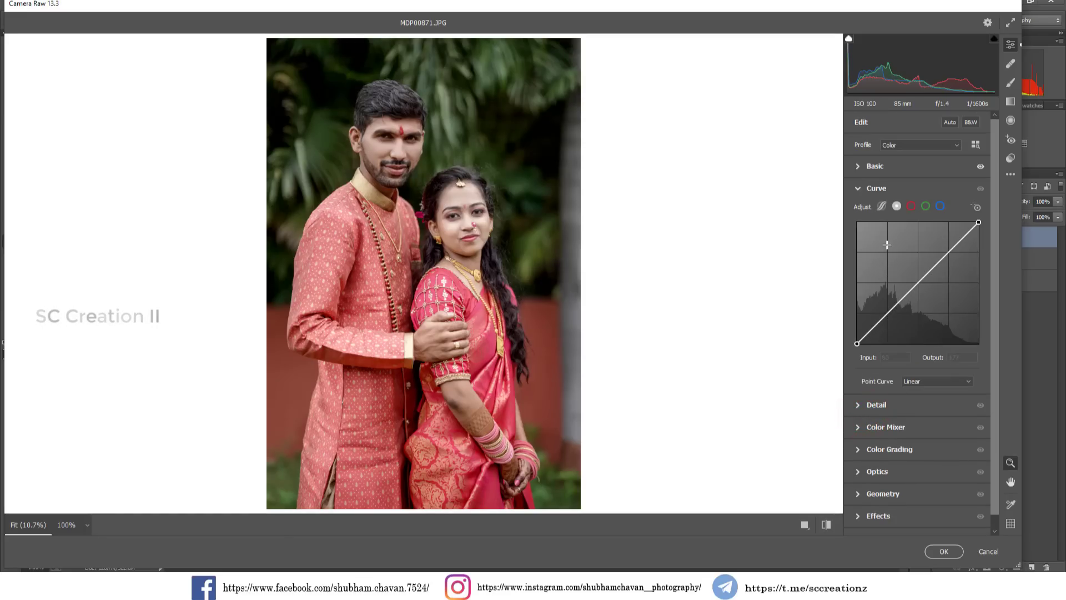
{"action": "left_click", "coordinate": [883, 207]}
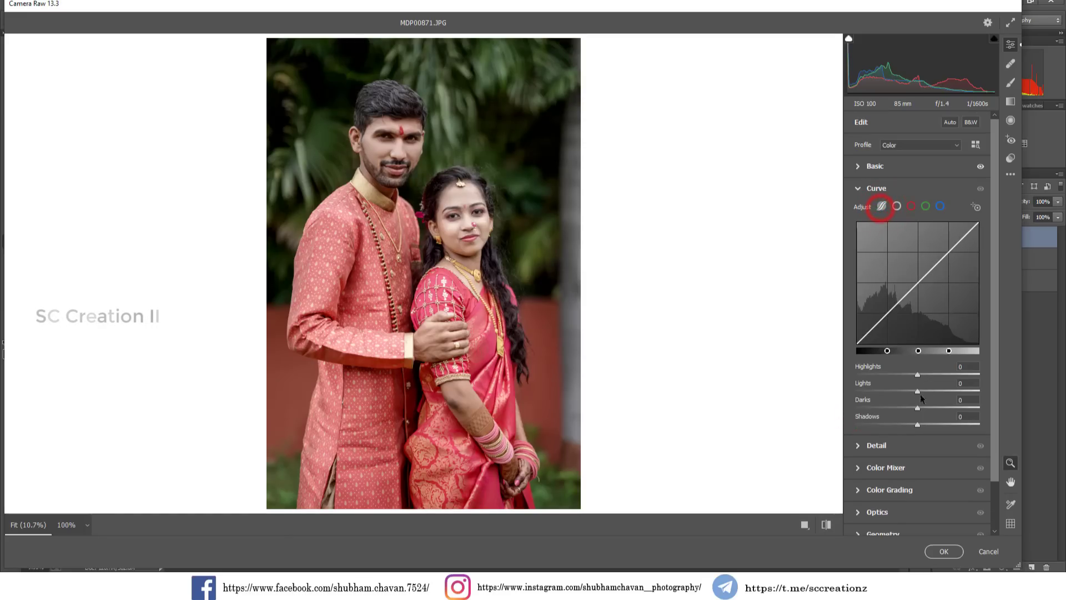
{"action": "mouse_move", "coordinate": [917, 375]}
{"action": "left_mouse_down"}
{"action": "mouse_move", "coordinate": [925, 392]}
{"action": "mouse_move", "coordinate": [891, 408]}
{"action": "mouse_move", "coordinate": [929, 408]}
{"action": "mouse_move", "coordinate": [912, 424]}
{"action": "left_mouse_up"}
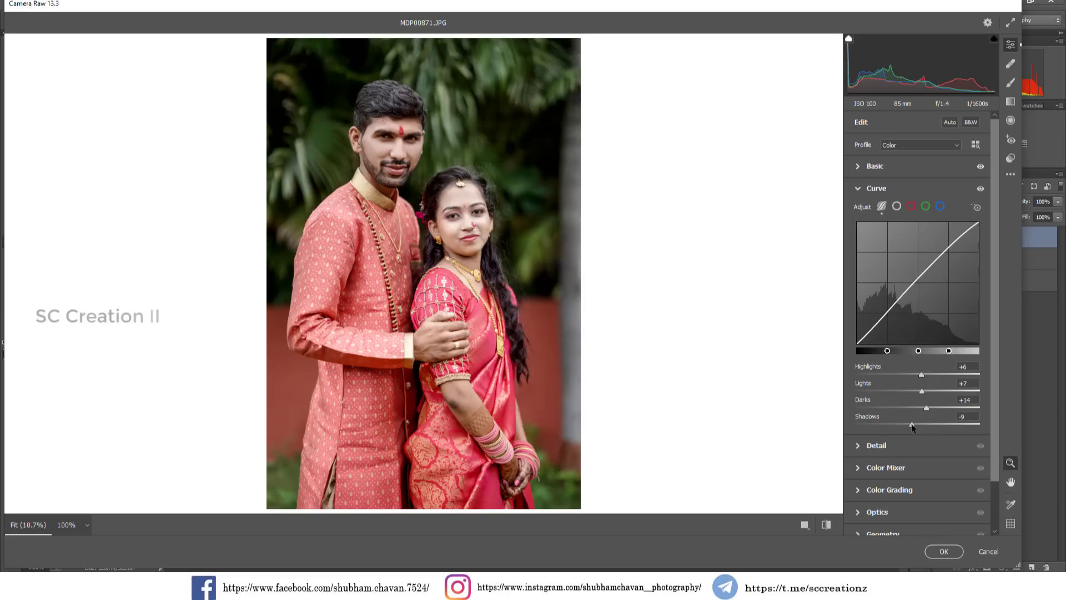
- On the point curve, lift the black end and add a midpoint at 129/125
{"action": "left_click", "coordinate": [898, 207]}
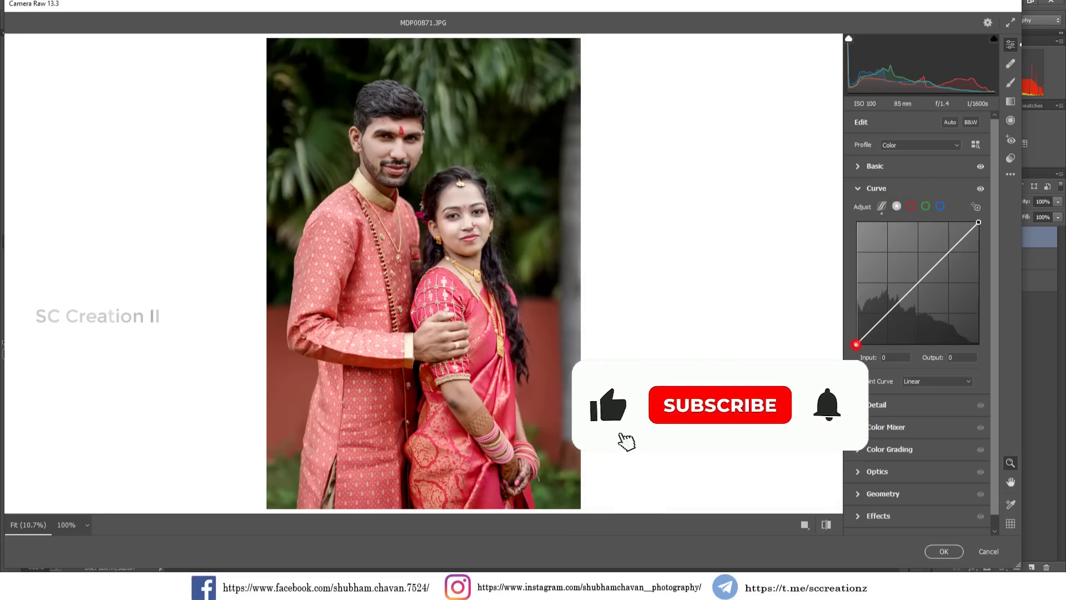
{"action": "left_click_drag", "start_coordinate": [857, 344], "coordinate": [857, 341]}
{"action": "left_click", "coordinate": [918, 284]}
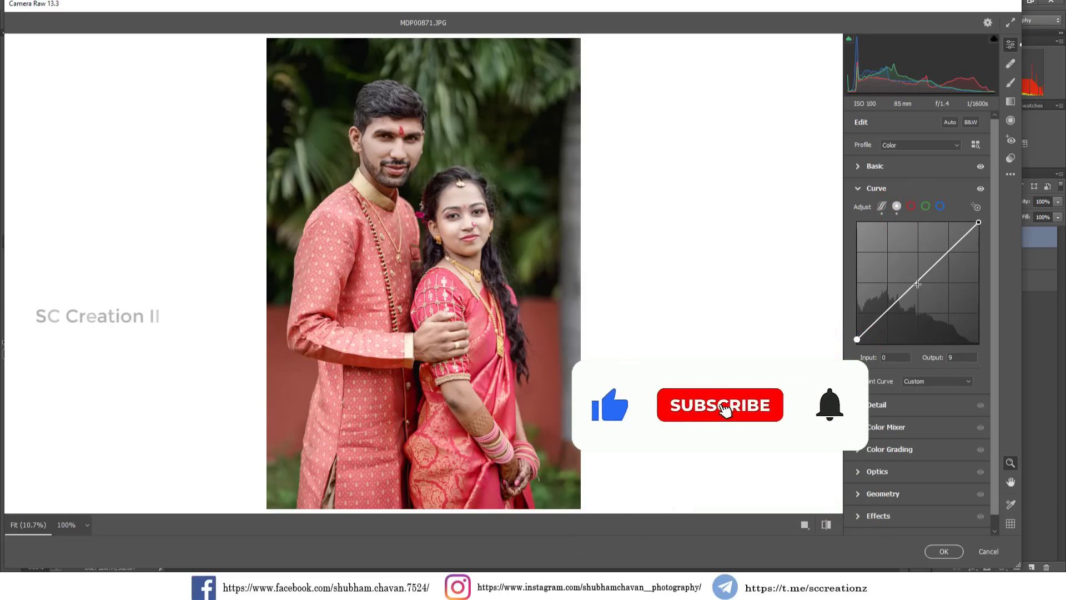
{"action": "left_click_drag", "start_coordinate": [918, 284], "coordinate": [919, 285]}
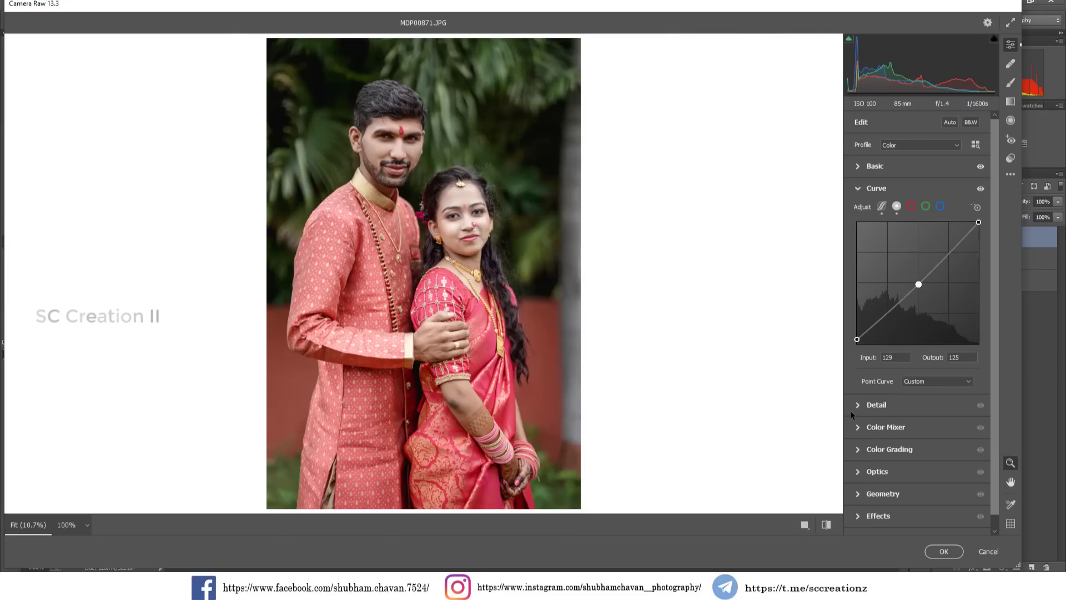
- Set Sharpening to 11 and Color Noise Reduction to 7
{"action": "left_click", "coordinate": [850, 410]}
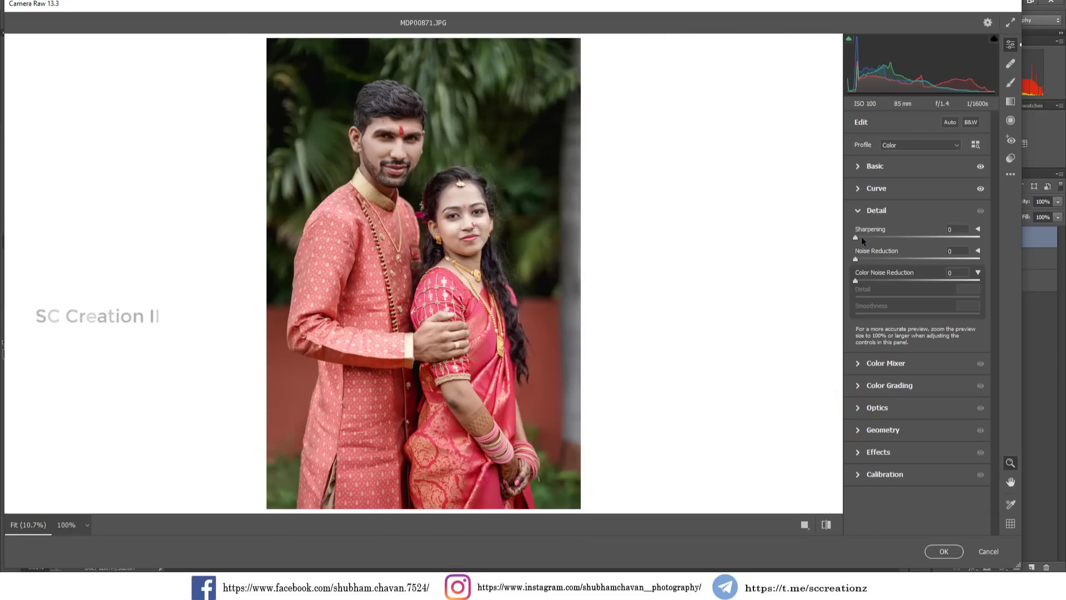
{"action": "left_click_drag", "start_coordinate": [861, 238], "coordinate": [865, 239]}
{"action": "left_click_drag", "start_coordinate": [856, 280], "coordinate": [865, 280]}
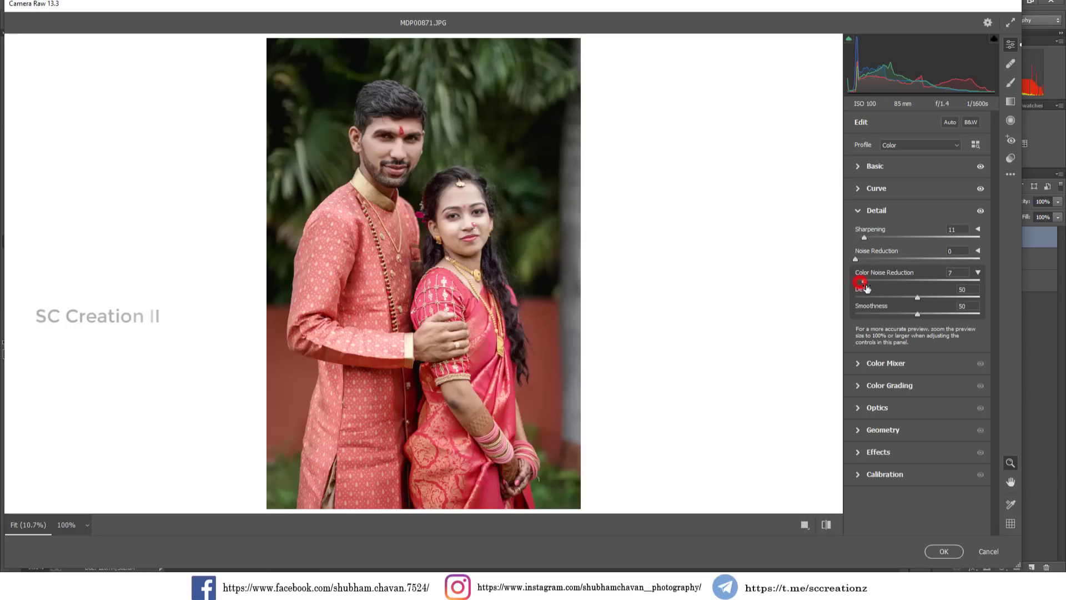
- Shift the hues to Yellows +40, Greens -54, Aquas -24, Blues -89
{"action": "left_click", "coordinate": [868, 364]}
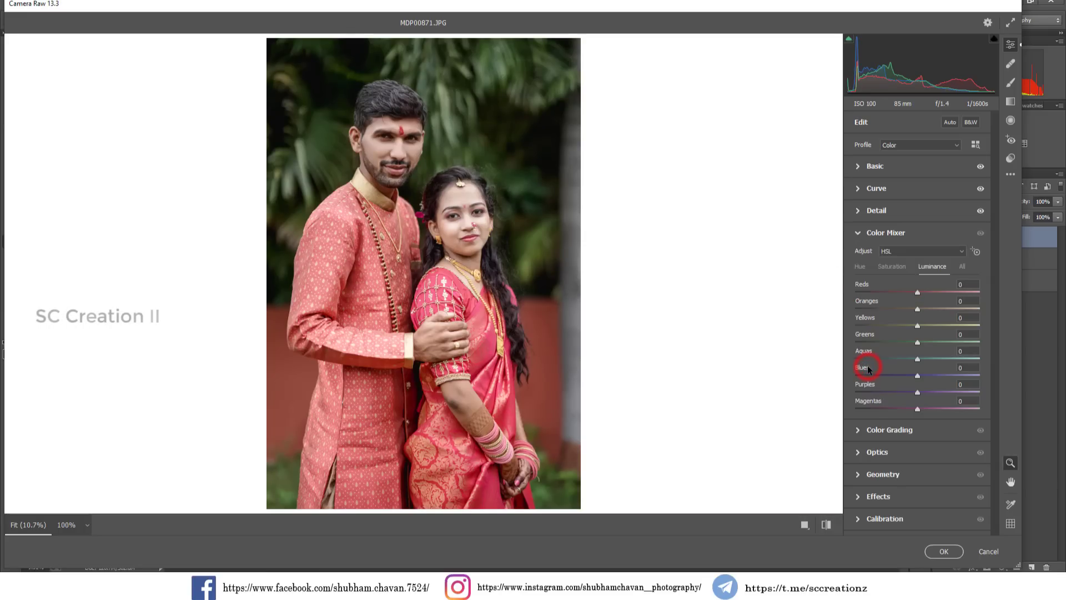
{"action": "left_click", "coordinate": [861, 267]}
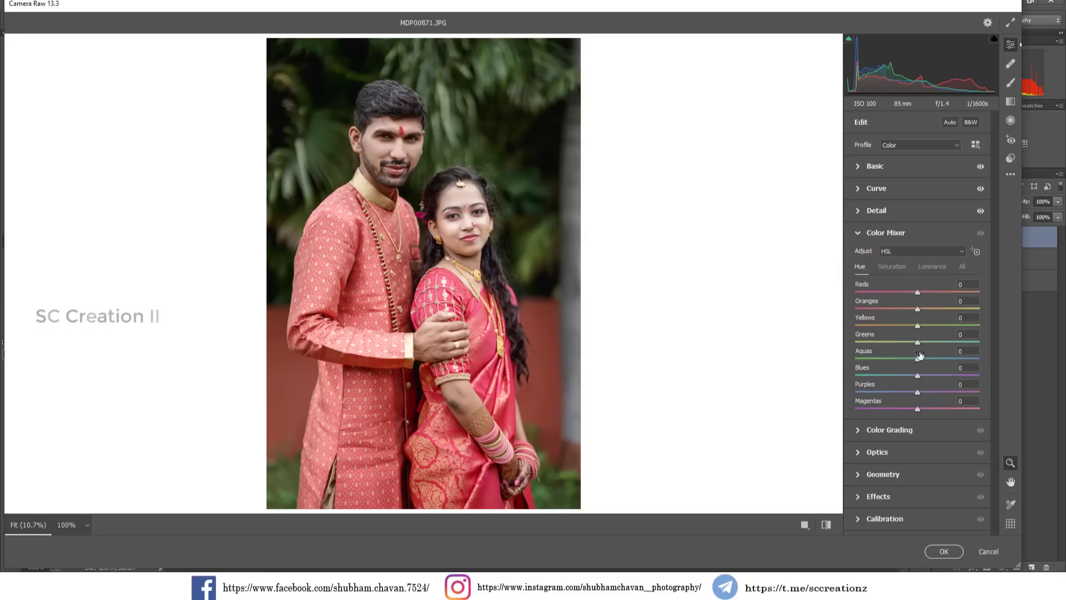
{"action": "left_click_drag", "start_coordinate": [918, 343], "coordinate": [838, 348]}
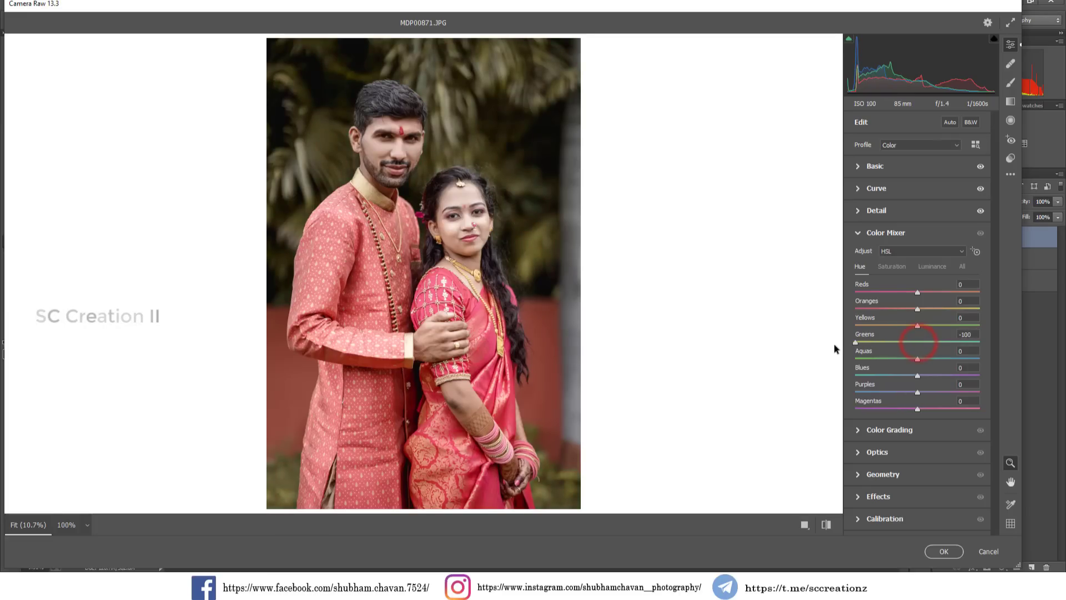
{"action": "left_click", "coordinate": [880, 342]}
{"action": "left_click_drag", "start_coordinate": [927, 326], "coordinate": [944, 326]}
{"action": "left_click", "coordinate": [882, 342]}
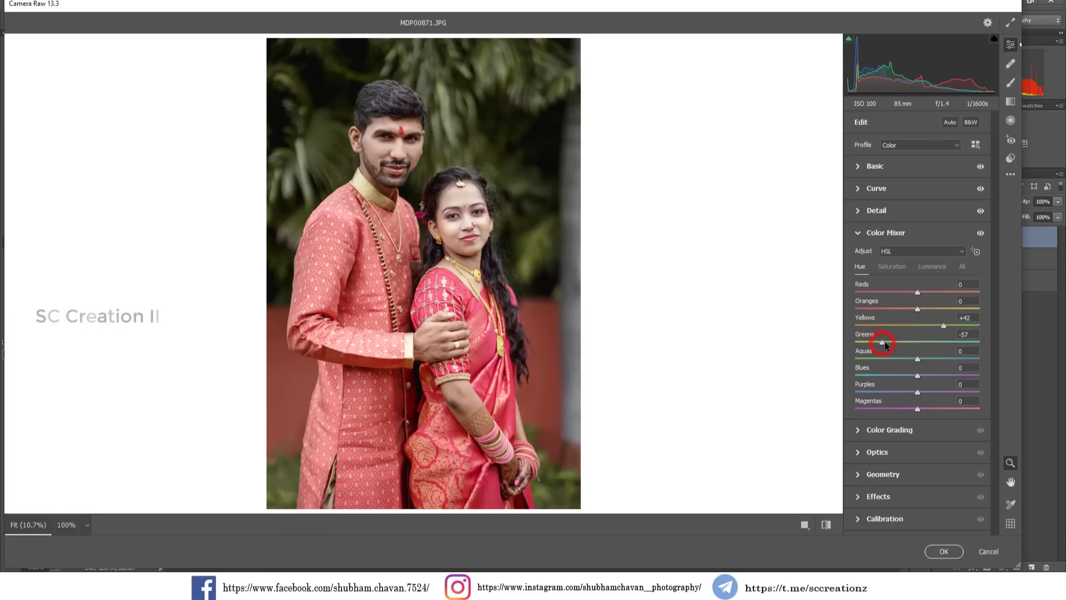
{"action": "mouse_move", "coordinate": [917, 376]}
{"action": "left_mouse_down"}
{"action": "mouse_move", "coordinate": [935, 376]}
{"action": "mouse_move", "coordinate": [868, 376]}
{"action": "mouse_move", "coordinate": [902, 360]}
{"action": "mouse_move", "coordinate": [862, 376]}
{"action": "left_mouse_up"}
{"action": "left_click_drag", "start_coordinate": [943, 325], "coordinate": [945, 326]}
{"action": "left_click_drag", "start_coordinate": [882, 342], "coordinate": [886, 343]}
{"action": "left_click_drag", "start_coordinate": [948, 326], "coordinate": [946, 327]}
- Adjust colour saturation, lowering the yellows, greens and aquas
{"action": "left_click", "coordinate": [893, 266]}
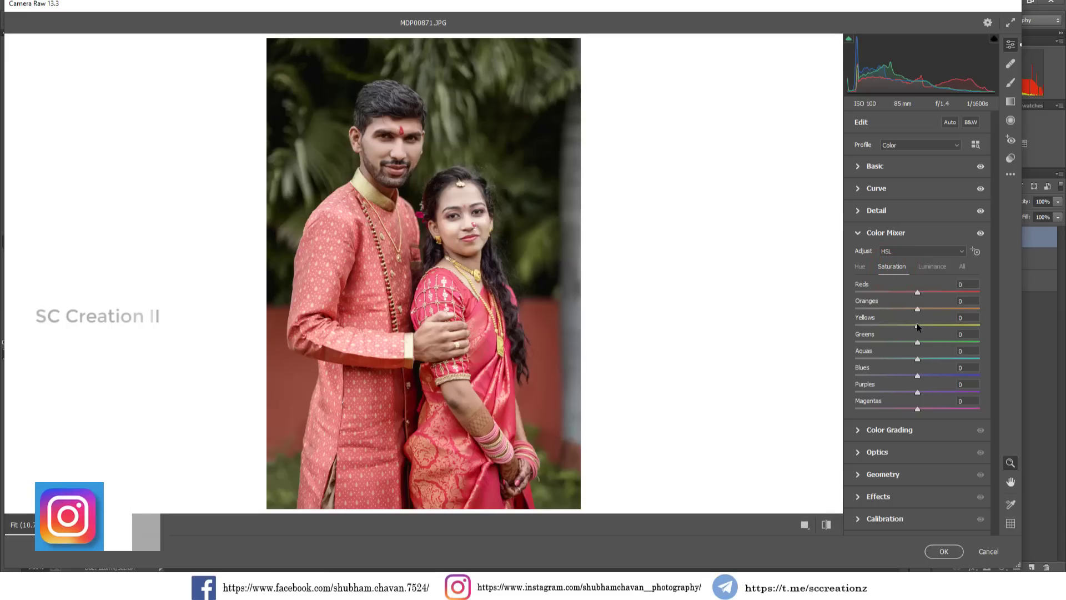
{"action": "mouse_move", "coordinate": [917, 326]}
{"action": "left_mouse_down"}
{"action": "mouse_move", "coordinate": [895, 328]}
{"action": "mouse_move", "coordinate": [915, 343]}
{"action": "mouse_move", "coordinate": [892, 359]}
{"action": "left_mouse_up"}
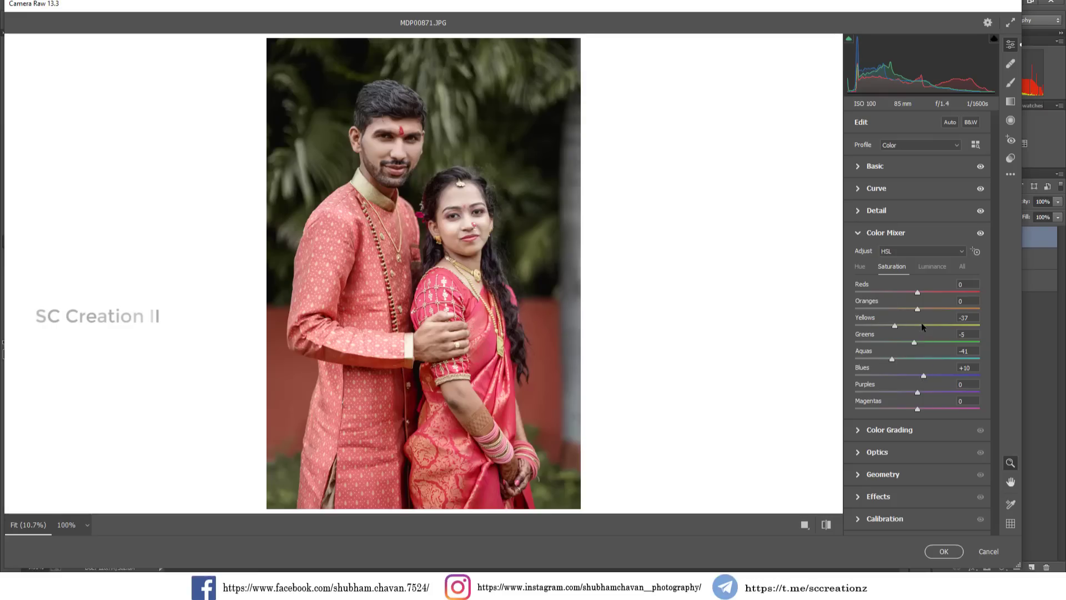
{"action": "left_click_drag", "start_coordinate": [917, 310], "coordinate": [926, 294]}
- Set luminance to Reds -13, Oranges +24, Yellows -44, Greens -60, Aquas -15, Blues +22
{"action": "left_click", "coordinate": [926, 267]}
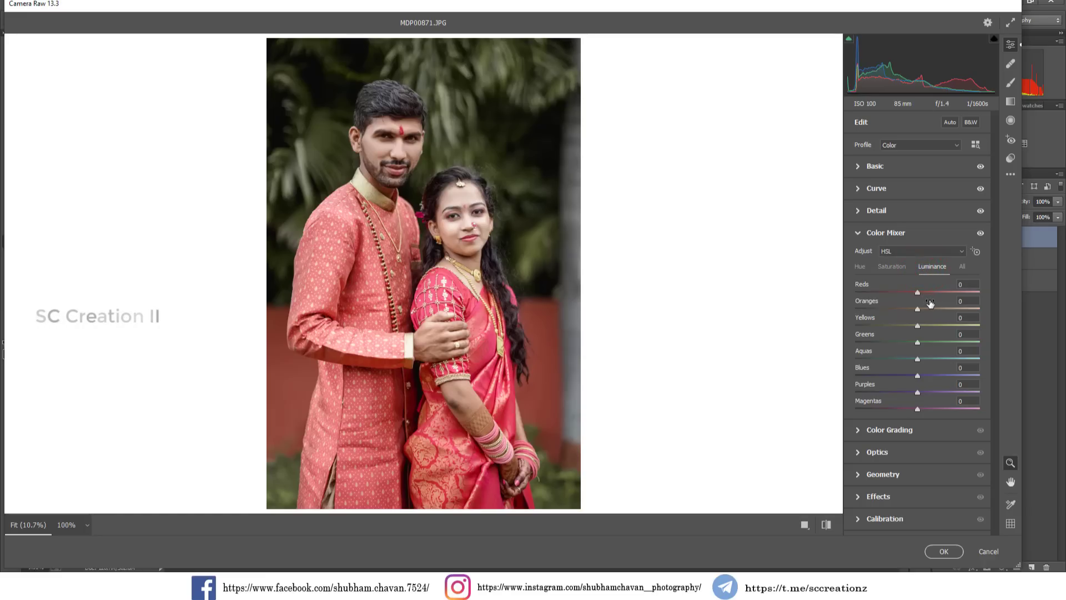
{"action": "mouse_move", "coordinate": [918, 309]}
{"action": "left_mouse_down"}
{"action": "mouse_move", "coordinate": [935, 306]}
{"action": "mouse_move", "coordinate": [910, 293]}
{"action": "mouse_move", "coordinate": [910, 326]}
{"action": "mouse_move", "coordinate": [875, 343]}
{"action": "mouse_move", "coordinate": [909, 361]}
{"action": "left_mouse_up"}
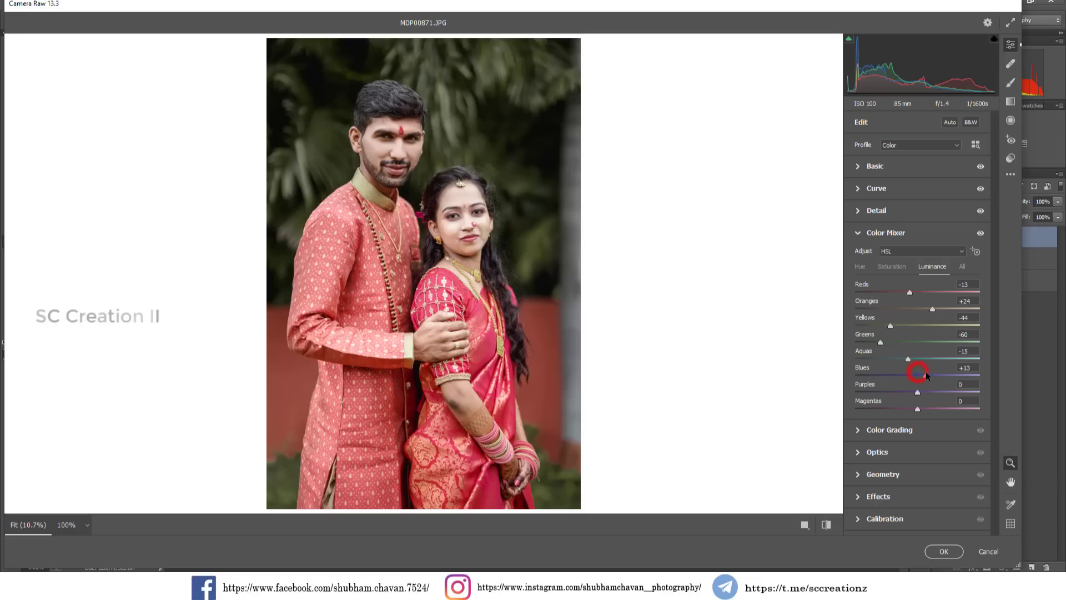
{"action": "left_click_drag", "start_coordinate": [917, 375], "coordinate": [932, 377]}
- Set the colour grading shadows hue to 320
{"action": "left_click", "coordinate": [883, 430]}
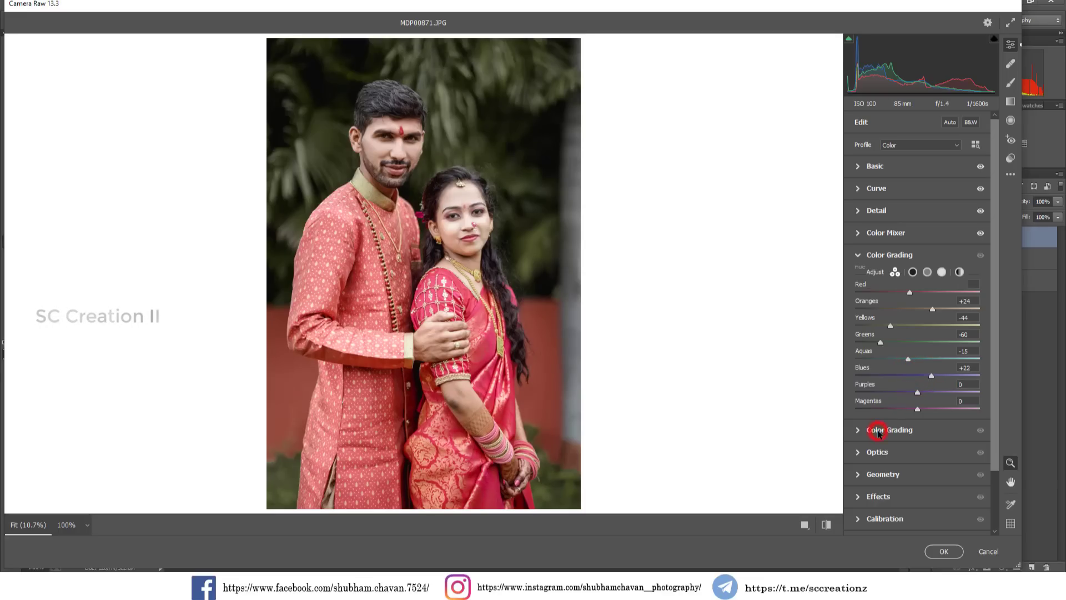
{"action": "left_click", "coordinate": [913, 272]}
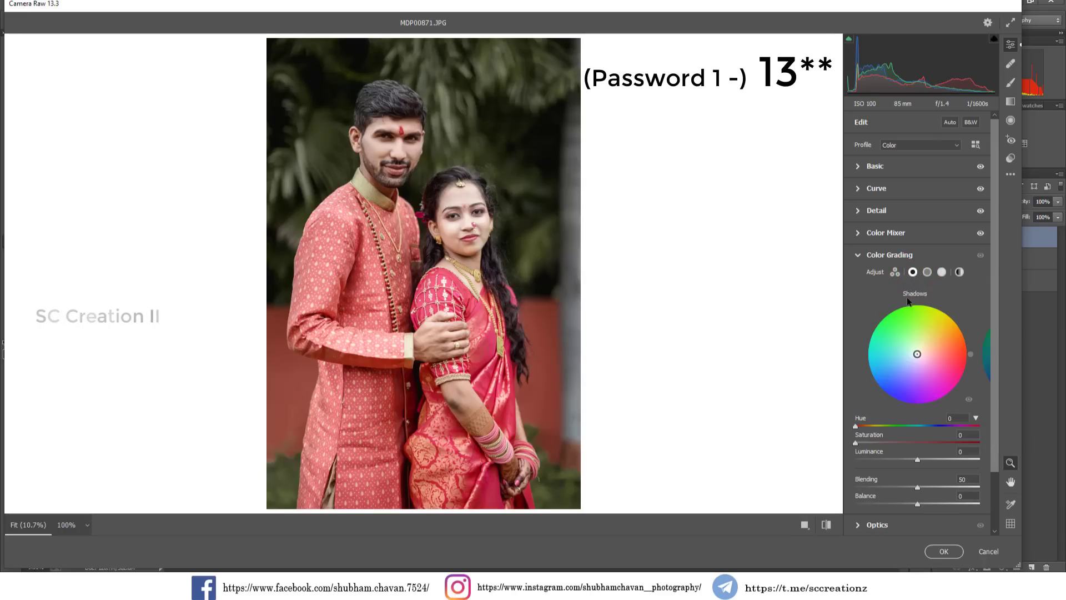
{"action": "left_click_drag", "start_coordinate": [909, 298], "coordinate": [925, 300]}
{"action": "double_click", "coordinate": [929, 310]}
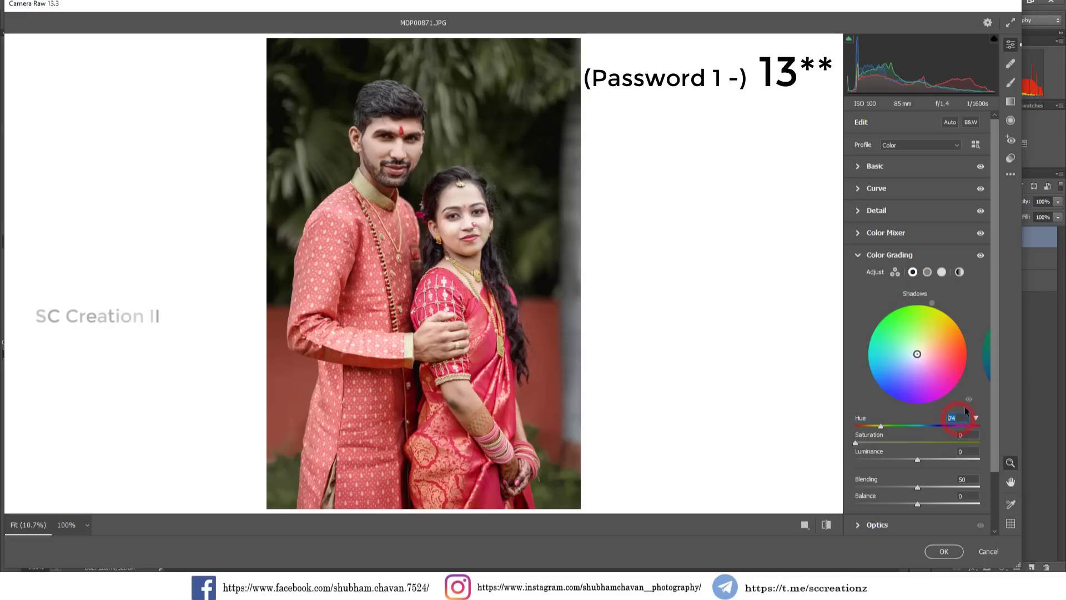
{"action": "type", "text": "320"}
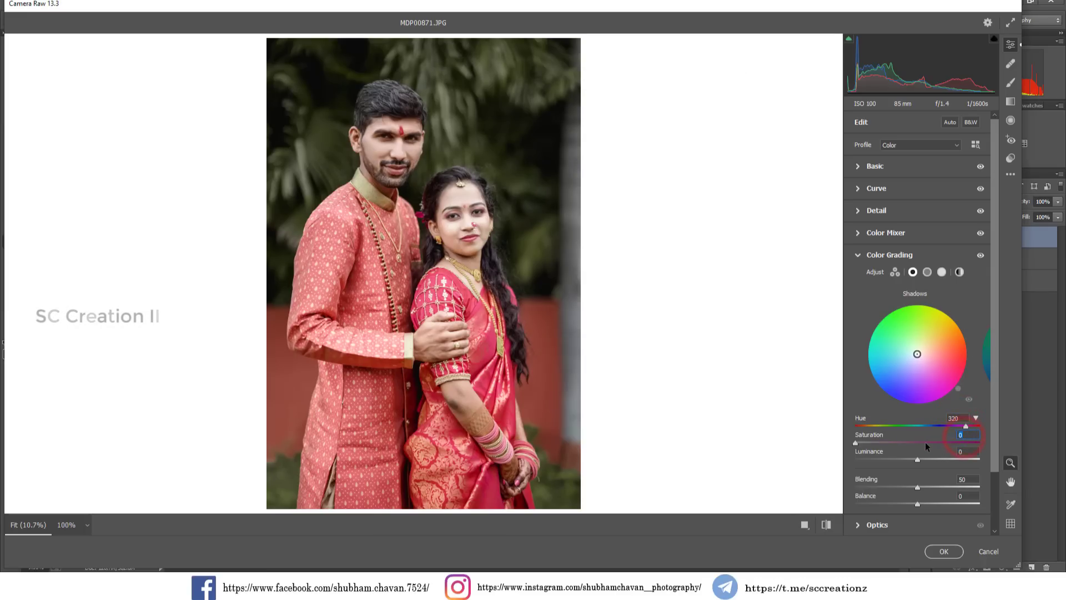
{"action": "type", "text": "5"}
- Set the highlights to hue 69, saturation 10, and raise blending to 100
{"action": "left_click", "coordinate": [941, 272]}
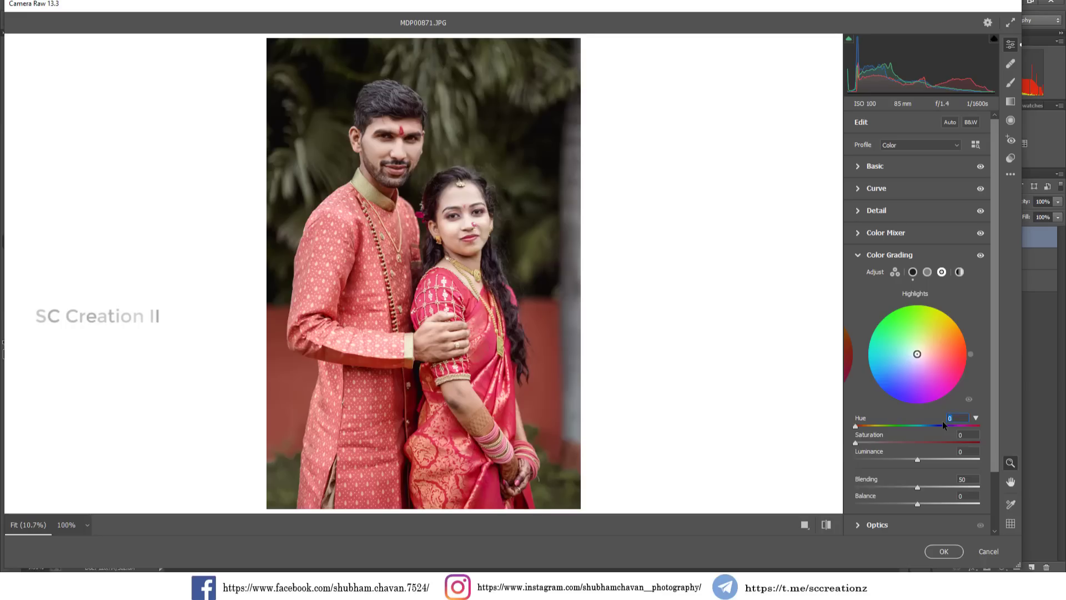
{"action": "type", "text": "69"}
{"action": "left_click", "coordinate": [963, 434]}
{"action": "type", "text": "10"}
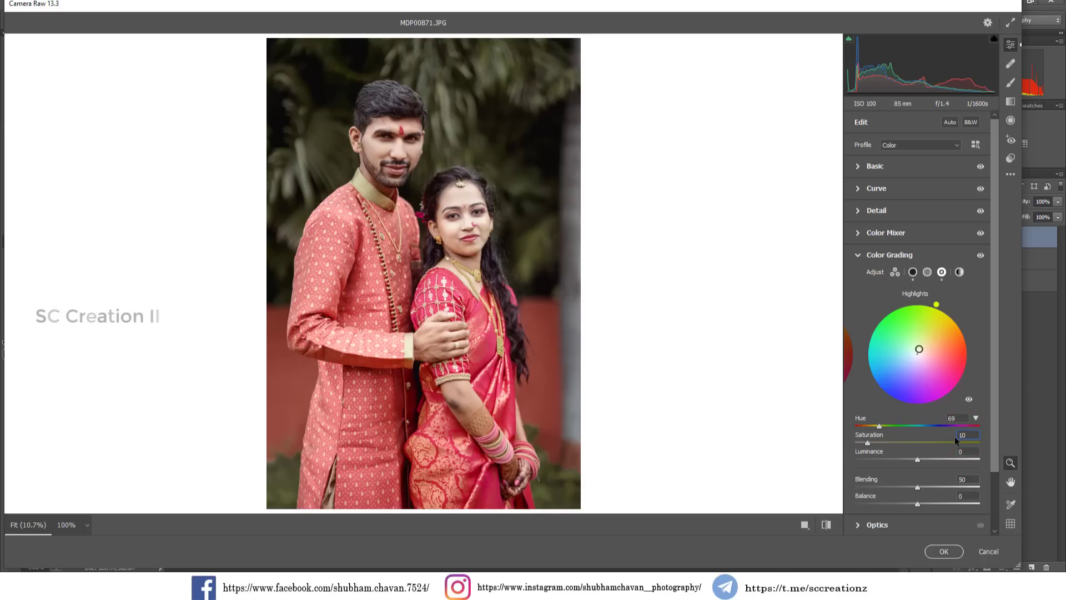
{"action": "left_click", "coordinate": [983, 364]}
{"action": "left_click_drag", "start_coordinate": [917, 487], "coordinate": [980, 487]}
{"action": "scroll", "coordinate": [898, 494], "scroll_direction": "down", "scroll_amount": 1}
{"action": "left_click", "coordinate": [855, 228]}
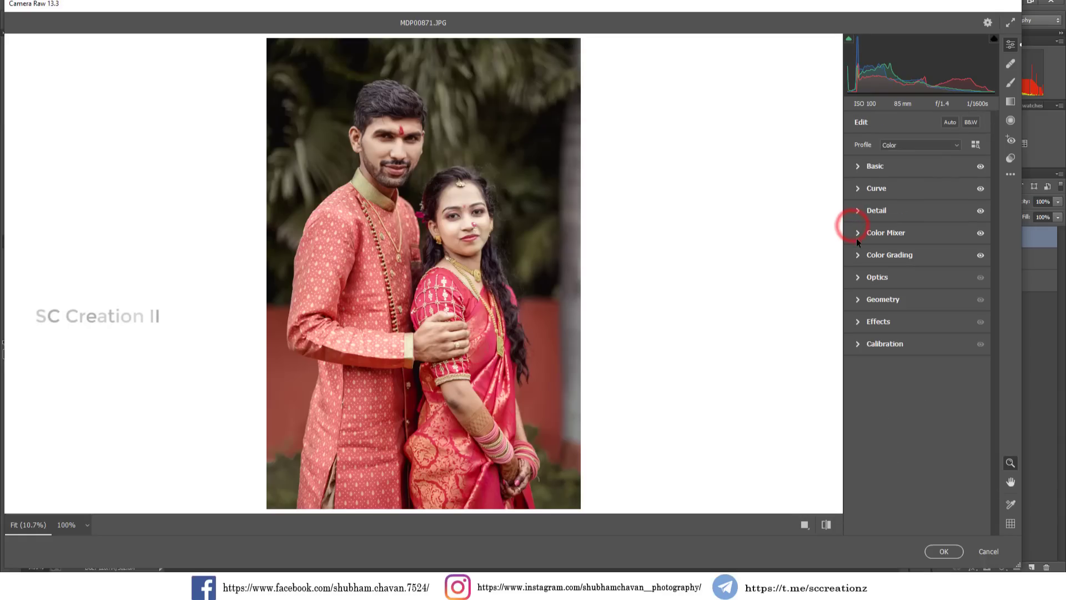
- Add a slight edge vignette of about -13
{"action": "left_click", "coordinate": [859, 252]}
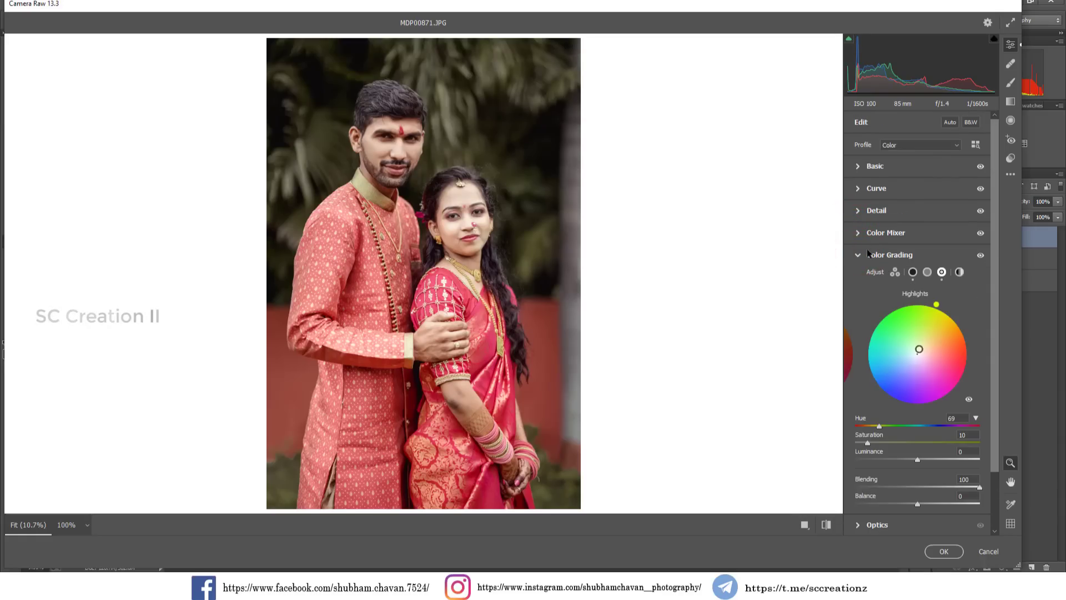
{"action": "left_click", "coordinate": [867, 251]}
{"action": "left_click", "coordinate": [869, 321]}
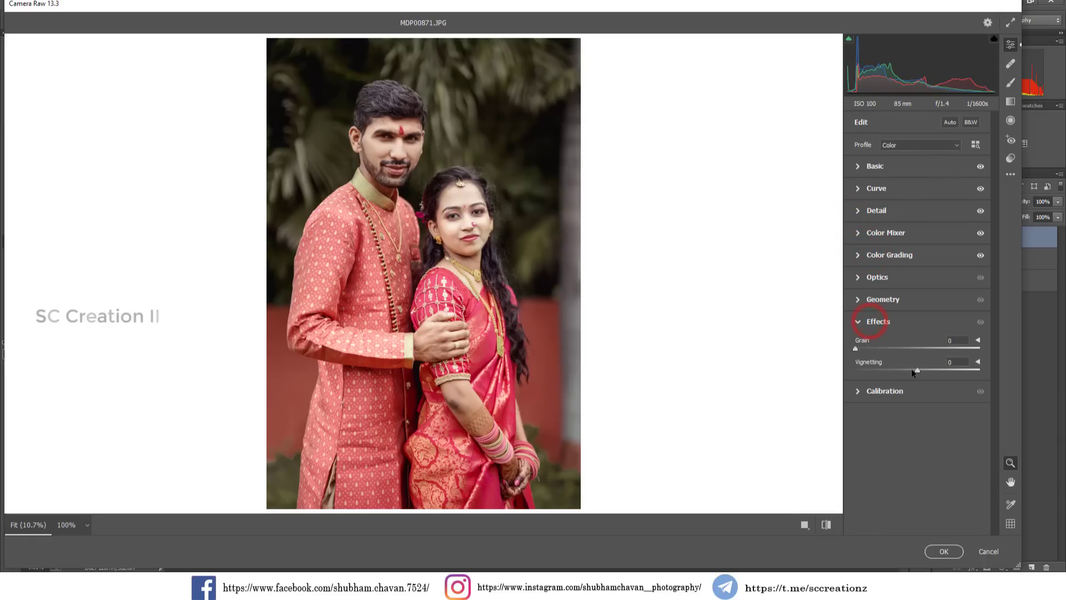
{"action": "left_click_drag", "start_coordinate": [912, 369], "coordinate": [908, 371]}
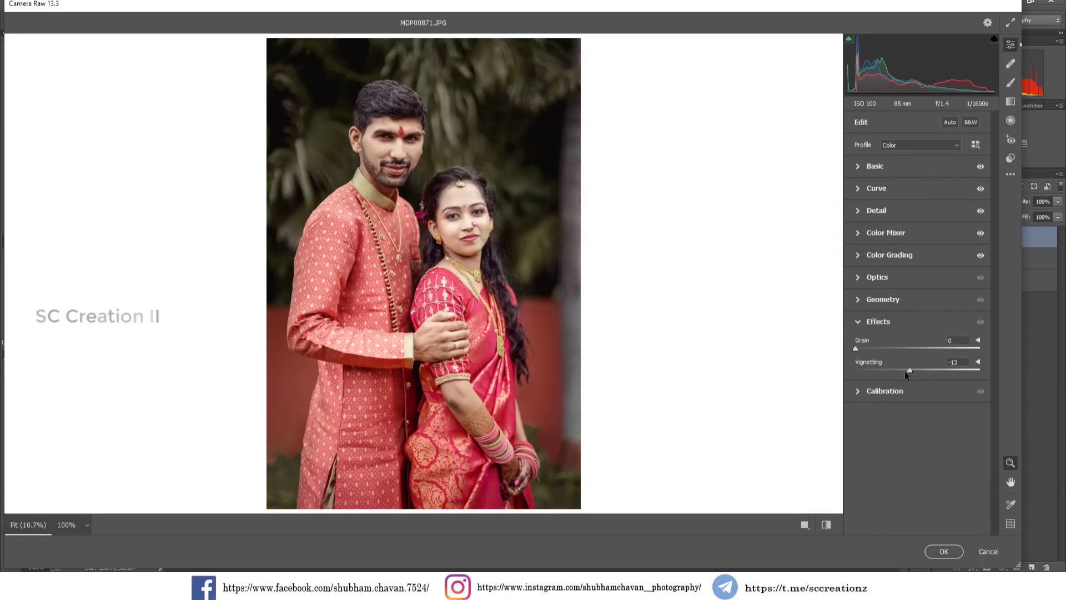
- Calibrate primaries: Red hue -1/sat +5, Green +4/+21, Blue -13/+27
{"action": "left_click", "coordinate": [882, 390]}
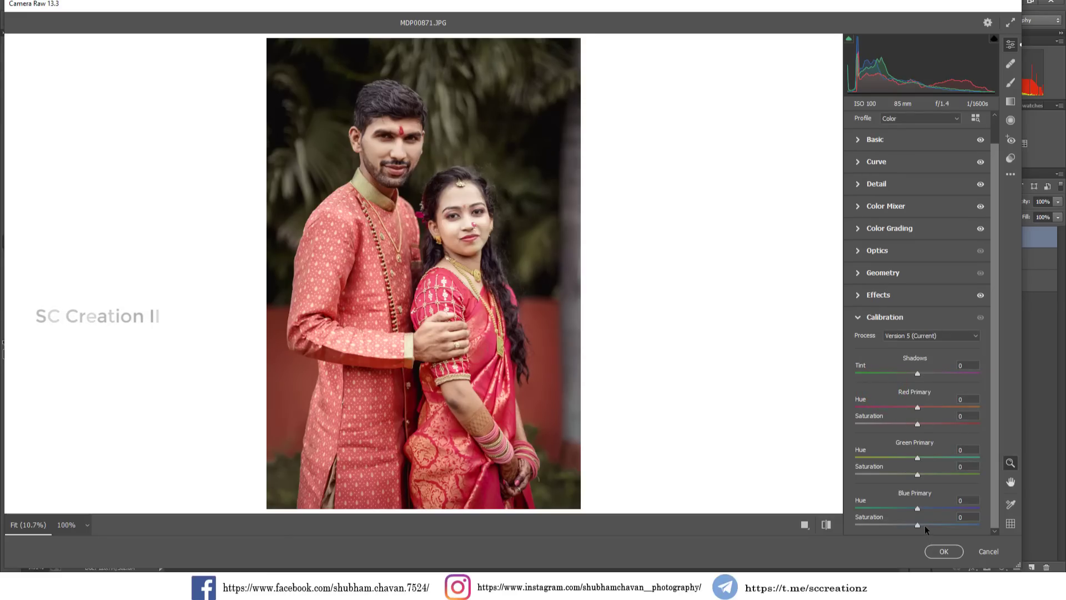
{"action": "left_click_drag", "start_coordinate": [926, 526], "coordinate": [932, 526]}
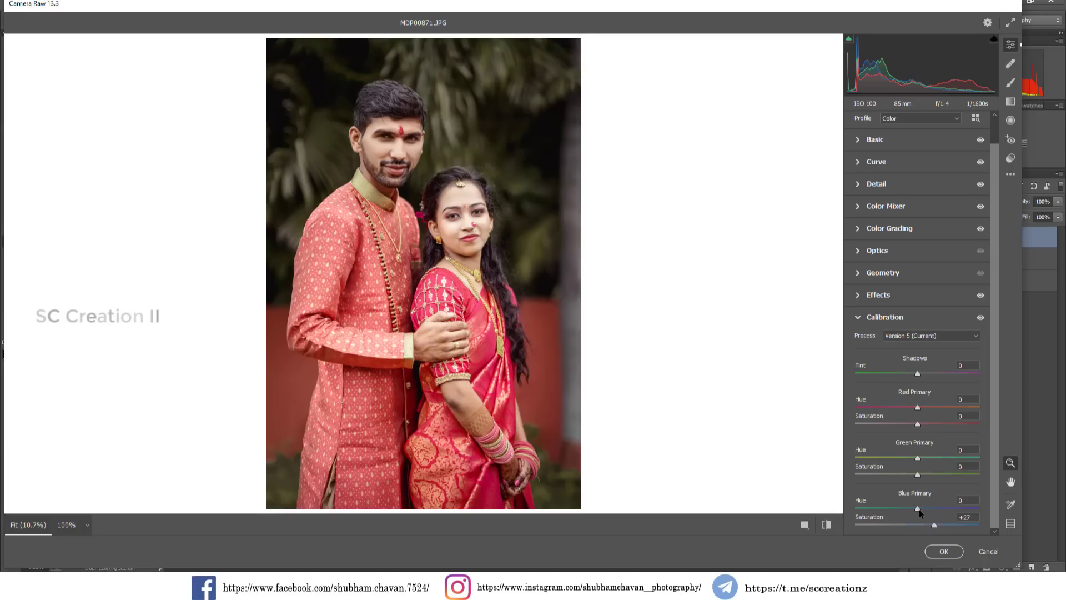
{"action": "left_click_drag", "start_coordinate": [918, 508], "coordinate": [911, 509]}
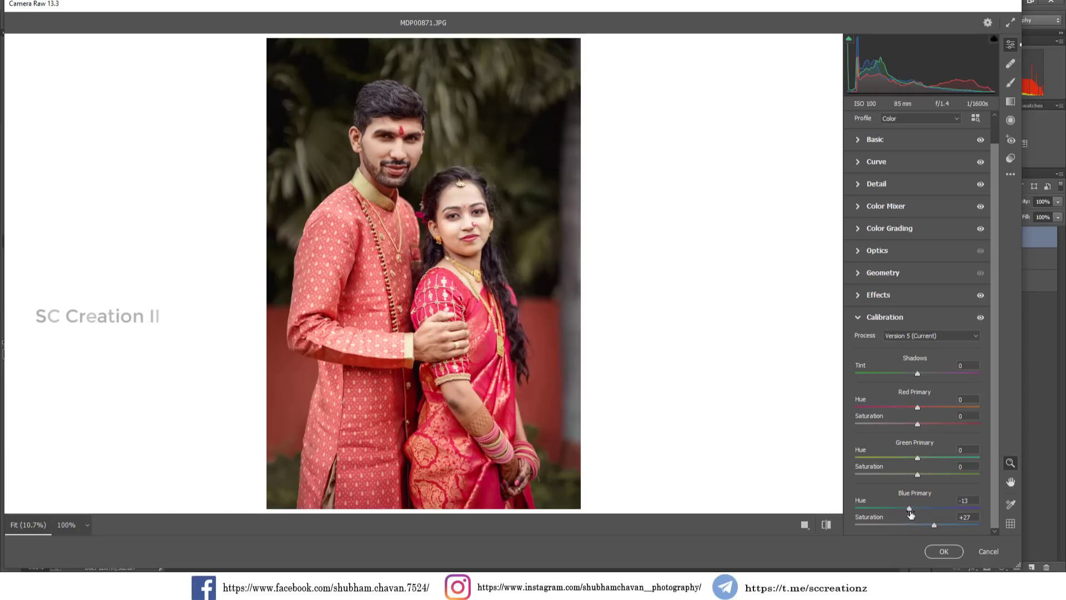
{"action": "left_click_drag", "start_coordinate": [919, 475], "coordinate": [931, 474]}
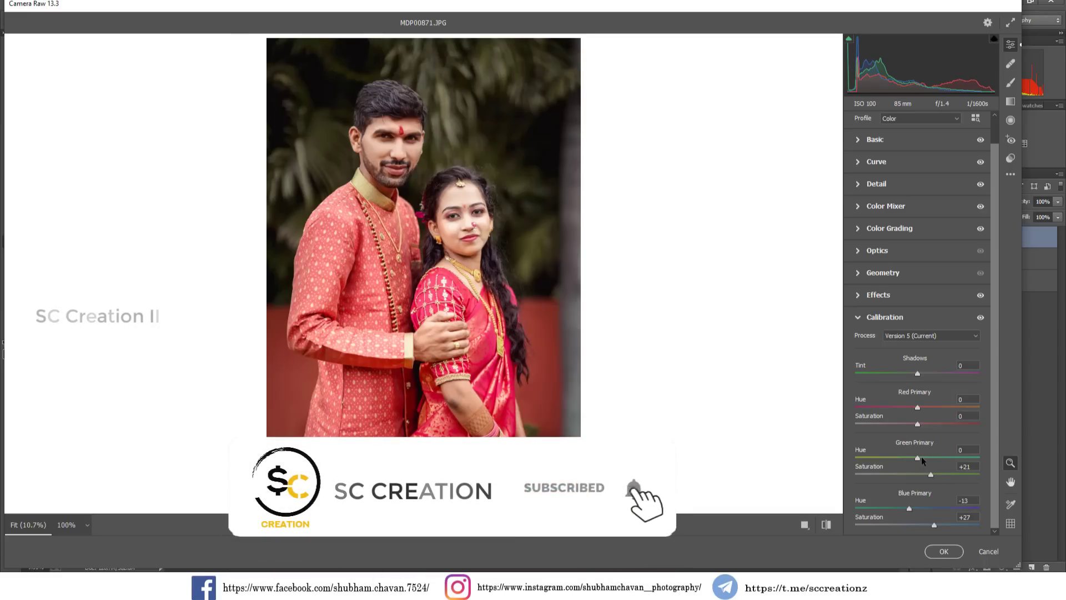
{"action": "left_click_drag", "start_coordinate": [918, 458], "coordinate": [918, 458]}
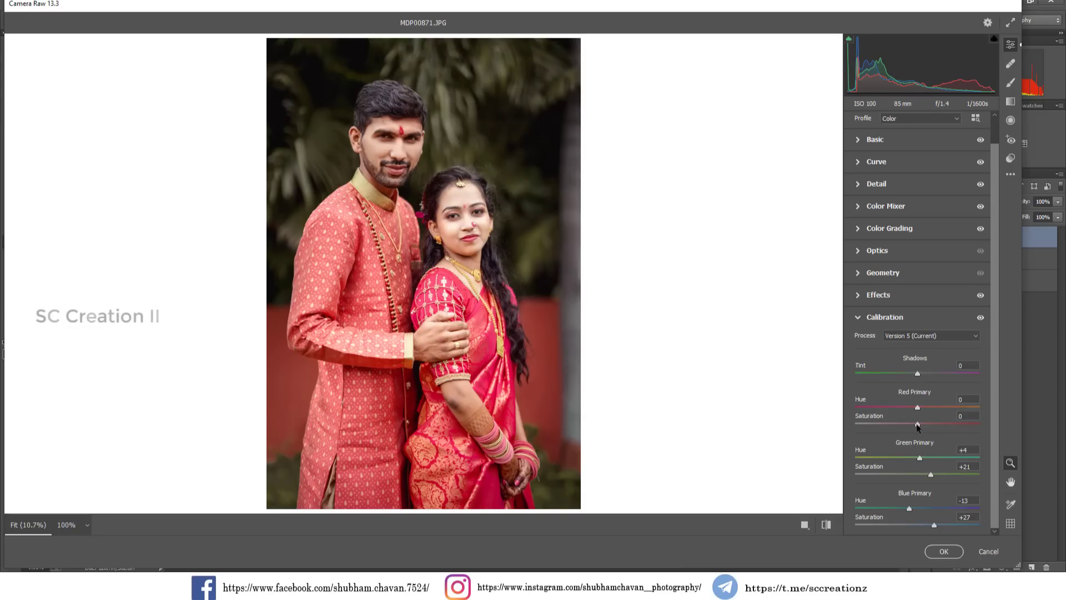
{"action": "left_click_drag", "start_coordinate": [917, 425], "coordinate": [920, 423]}
{"action": "left_click_drag", "start_coordinate": [917, 408], "coordinate": [917, 409]}
- Deepen the vignette to -14 and lower the Oranges saturation to +4
{"action": "left_click", "coordinate": [888, 321]}
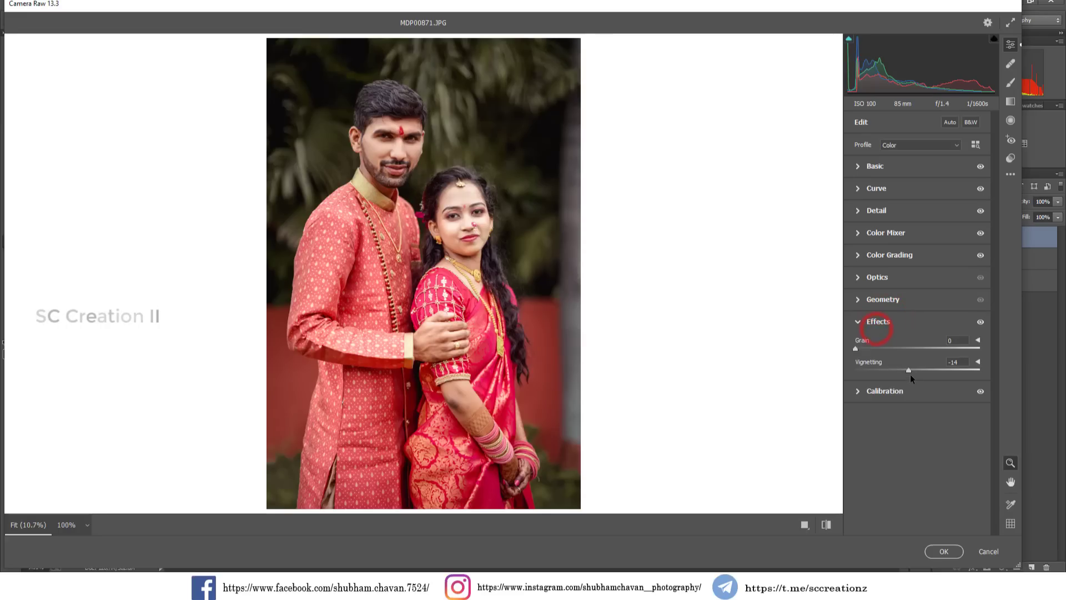
{"action": "left_click_drag", "start_coordinate": [913, 369], "coordinate": [908, 371]}
{"action": "left_click", "coordinate": [866, 256]}
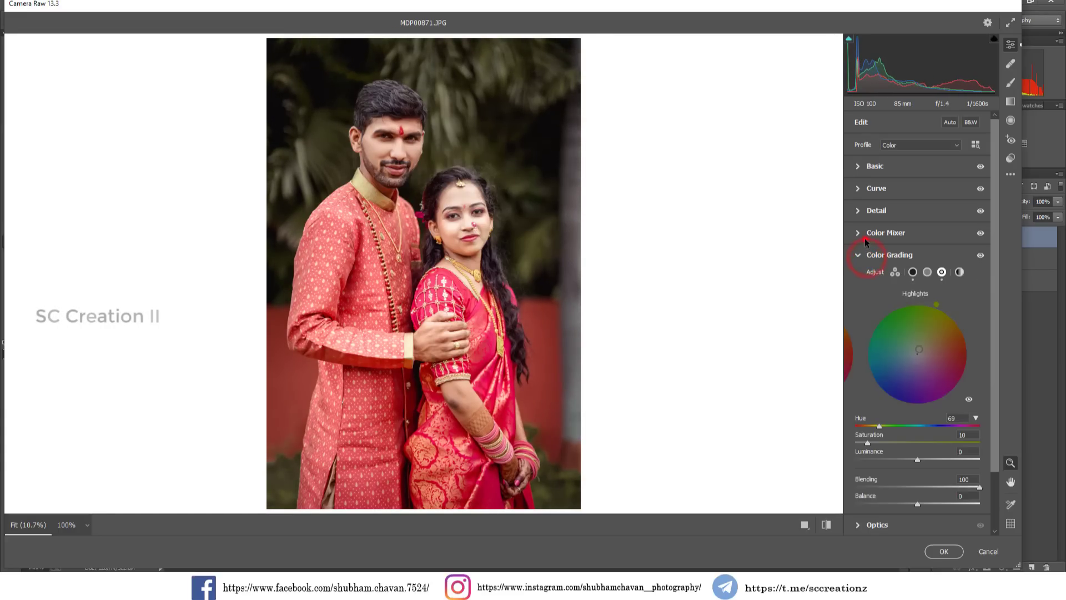
{"action": "left_click", "coordinate": [865, 236]}
{"action": "left_click", "coordinate": [892, 266]}
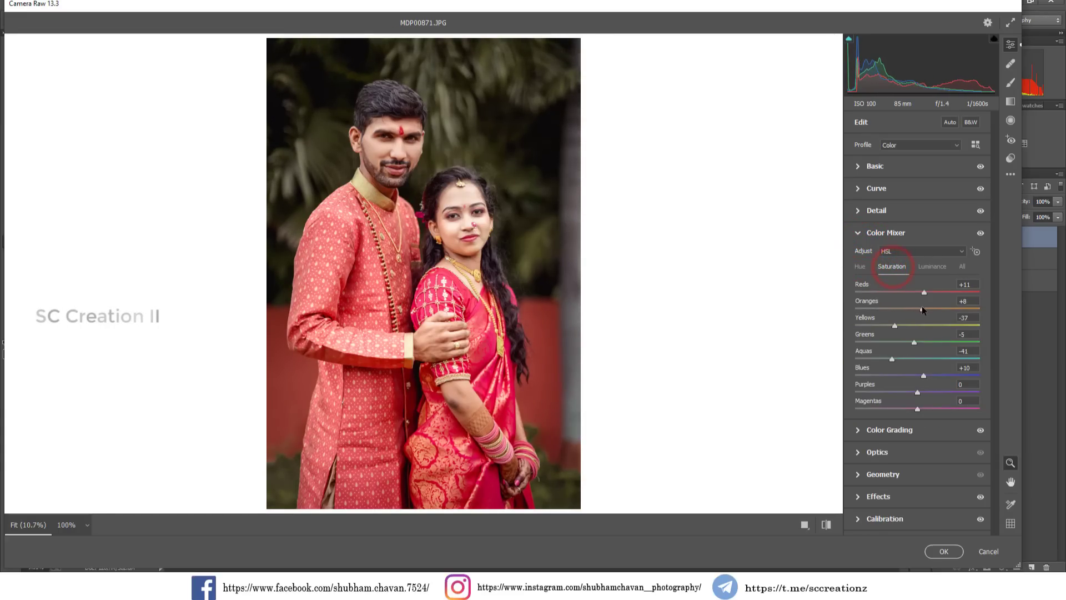
{"action": "left_click_drag", "start_coordinate": [922, 308], "coordinate": [917, 309]}
{"action": "left_click", "coordinate": [928, 269]}
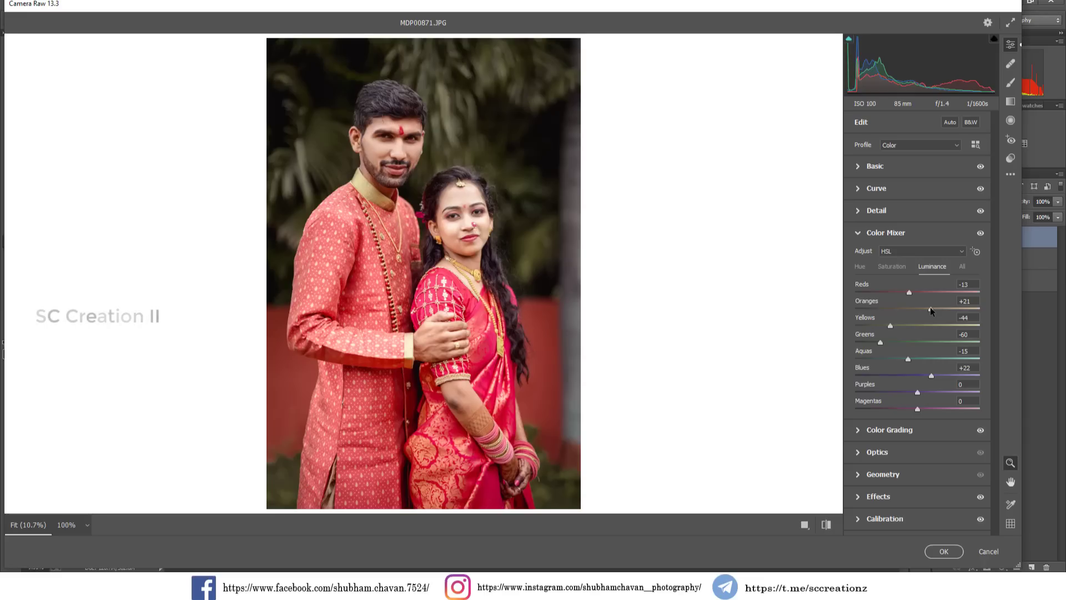
- Refine Basic tones to Highlights -29, Shadows +48, Saturation +4, Clarity +14, viewing before/after
{"action": "left_click", "coordinate": [861, 232]}
{"action": "left_click", "coordinate": [860, 166]}
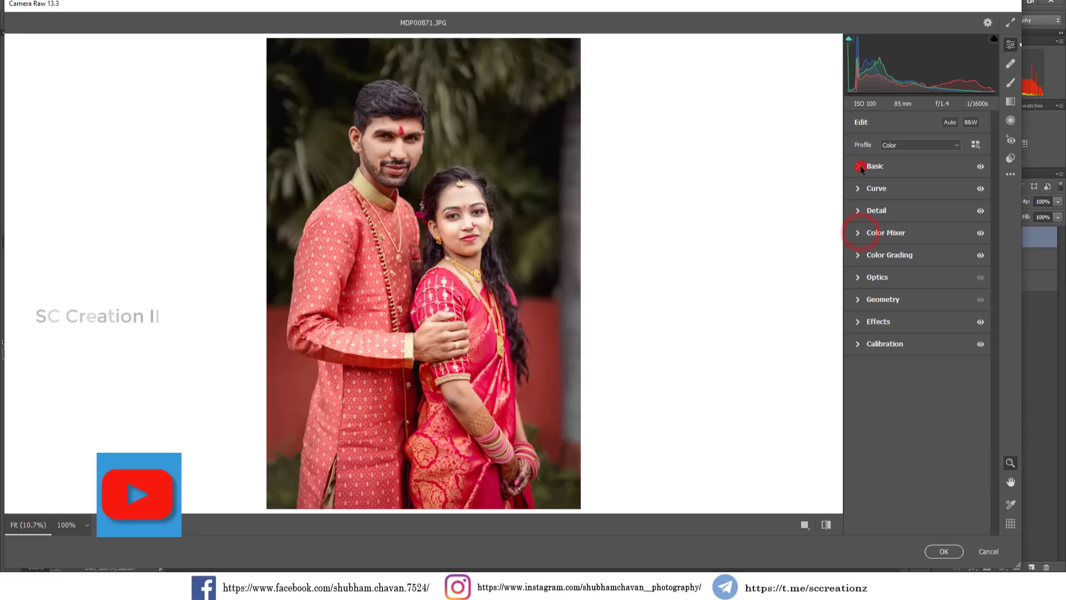
{"action": "left_click_drag", "start_coordinate": [949, 303], "coordinate": [947, 304]}
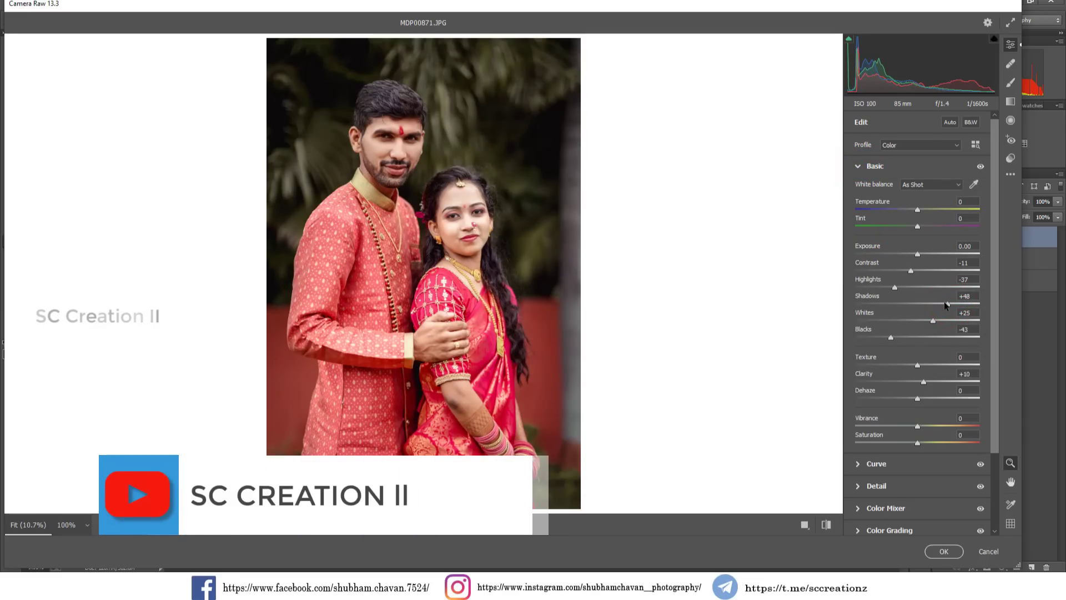
{"action": "left_click_drag", "start_coordinate": [904, 288], "coordinate": [900, 288]}
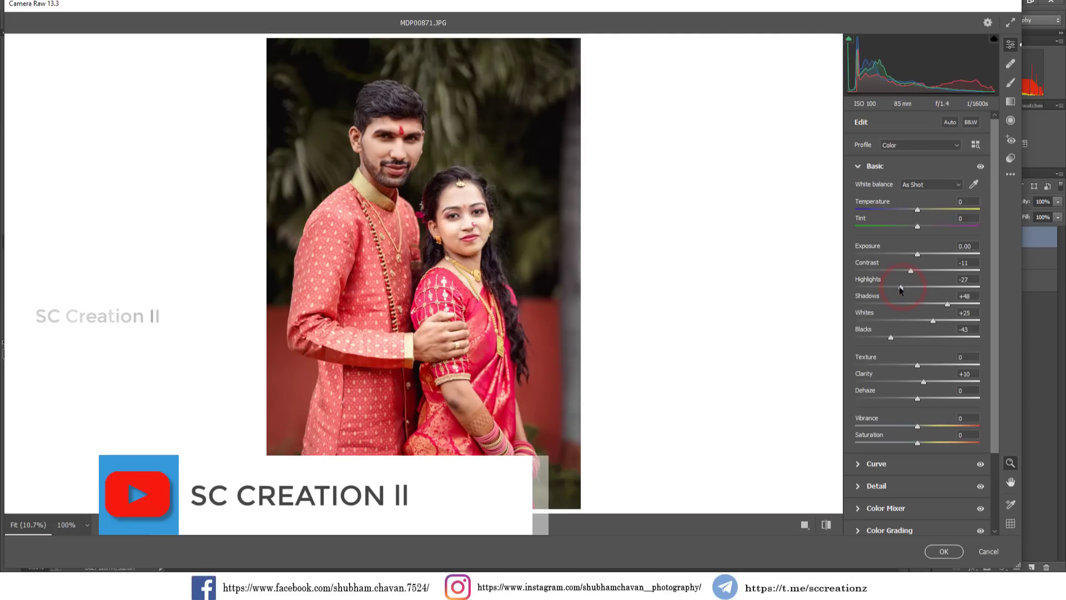
{"action": "scroll", "coordinate": [896, 439], "scroll_direction": "down", "scroll_amount": 2}
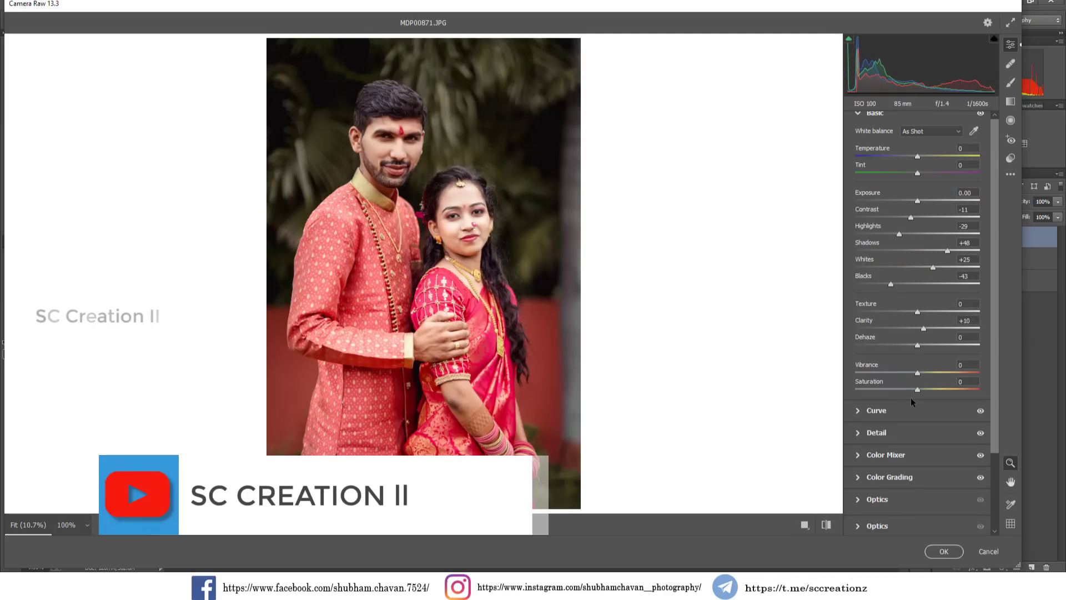
{"action": "left_click_drag", "start_coordinate": [918, 389], "coordinate": [921, 389]}
{"action": "left_click", "coordinate": [920, 374]}
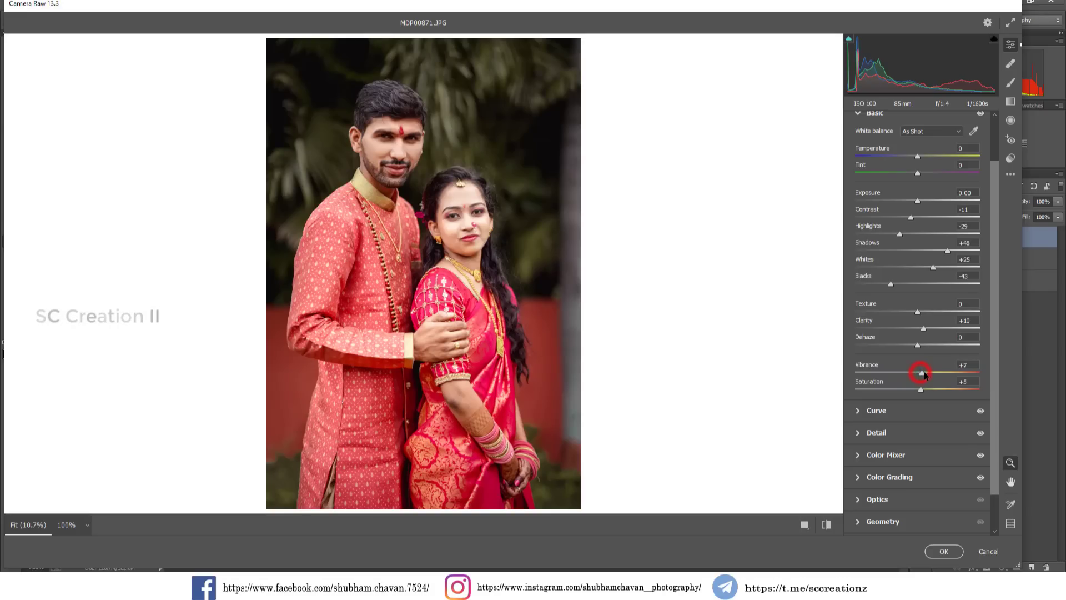
{"action": "left_click", "coordinate": [920, 390]}
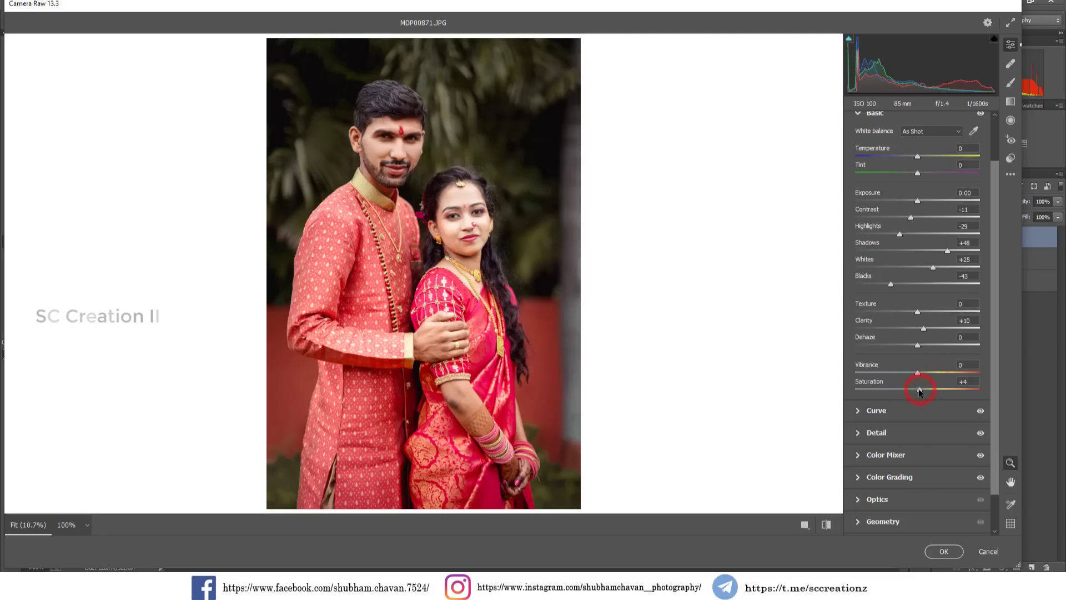
{"action": "left_click", "coordinate": [804, 524]}
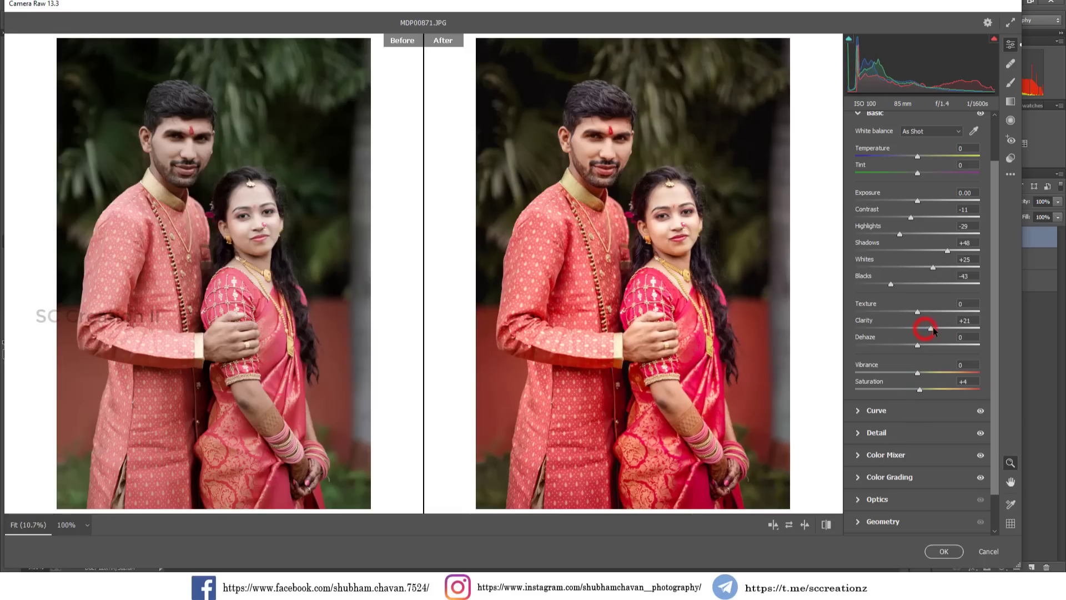
{"action": "left_click_drag", "start_coordinate": [924, 329], "coordinate": [928, 333]}
- Nudge the contrast and boost the greens saturation in the Color Mixer
{"action": "left_click_drag", "start_coordinate": [909, 220], "coordinate": [918, 218]}
{"action": "scroll", "coordinate": [894, 403], "scroll_direction": "down", "scroll_amount": 2}
{"action": "left_click", "coordinate": [879, 434]}
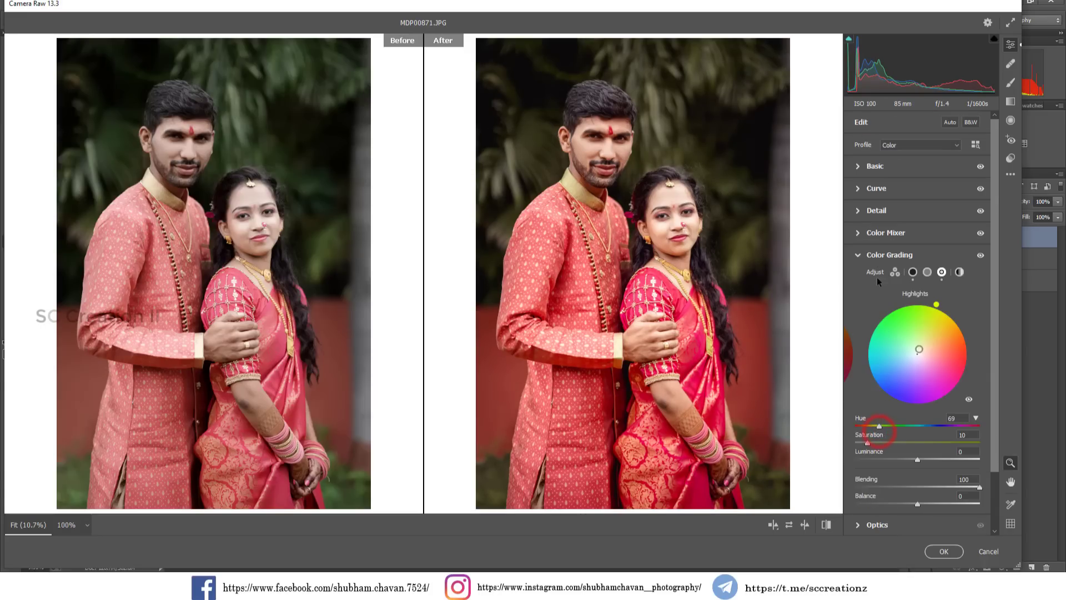
{"action": "left_click", "coordinate": [874, 238]}
{"action": "left_click", "coordinate": [893, 267]}
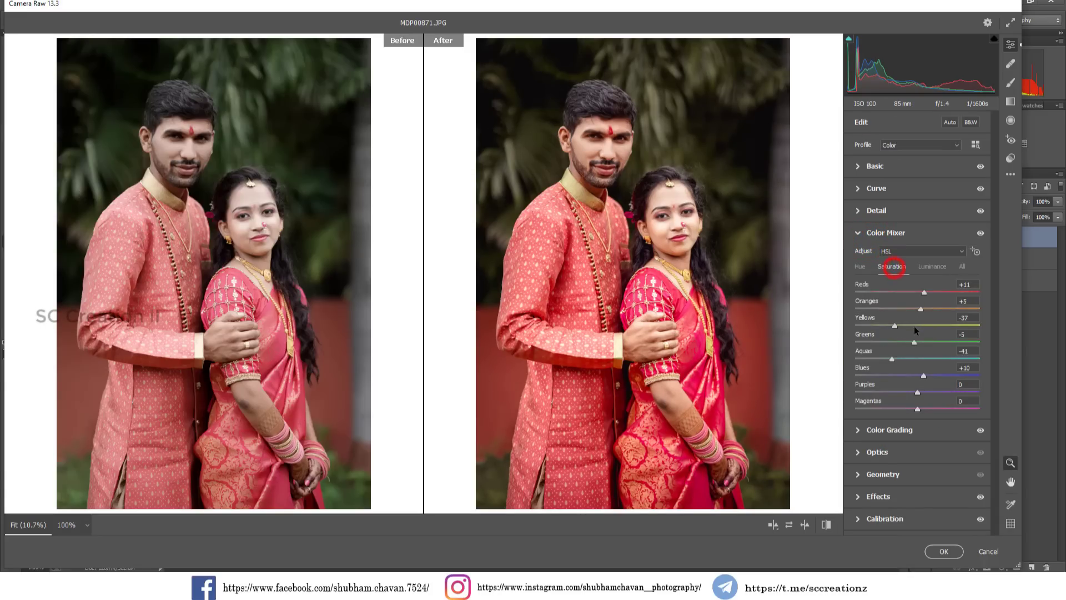
{"action": "mouse_move", "coordinate": [915, 342]}
{"action": "left_mouse_down"}
{"action": "mouse_move", "coordinate": [947, 342]}
{"action": "mouse_move", "coordinate": [917, 326]}
{"action": "mouse_move", "coordinate": [949, 342]}
{"action": "left_mouse_up"}
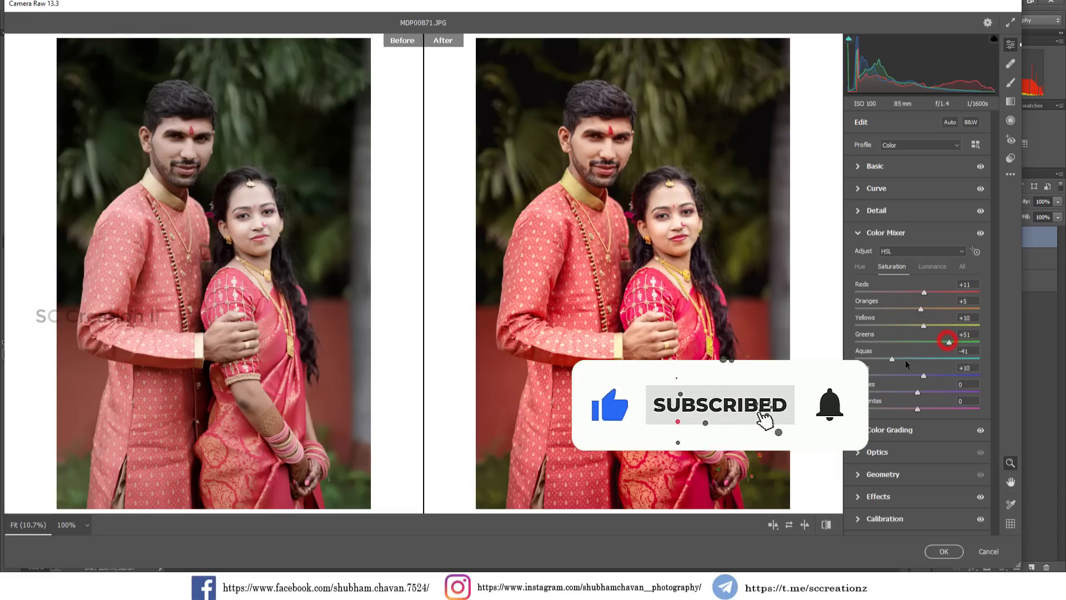
- Shift the greens, yellows and blues hues further
{"action": "left_click", "coordinate": [860, 267]}
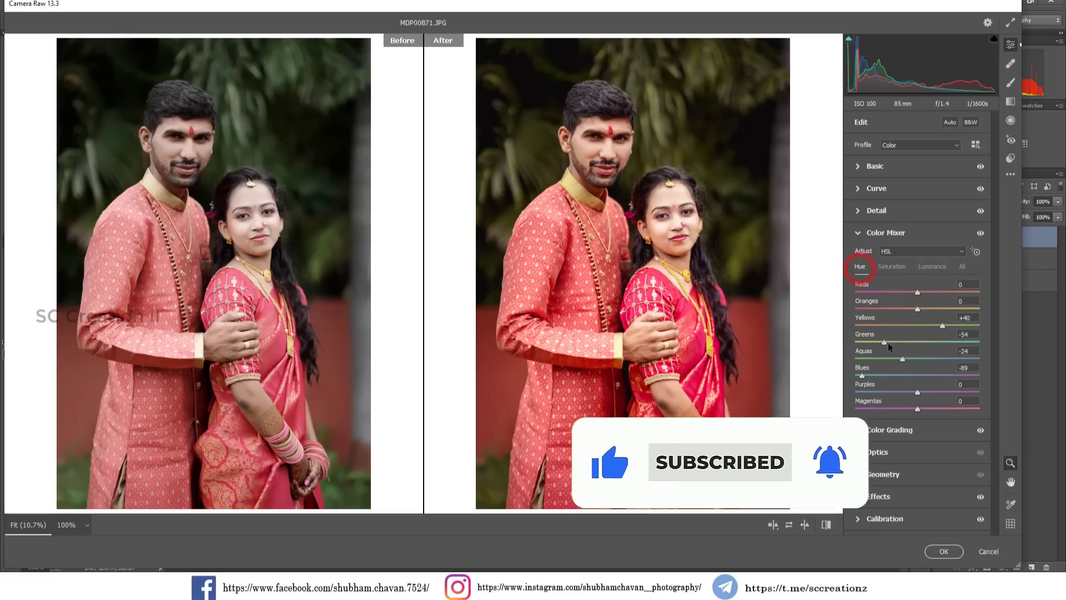
{"action": "left_click_drag", "start_coordinate": [888, 342], "coordinate": [875, 344]}
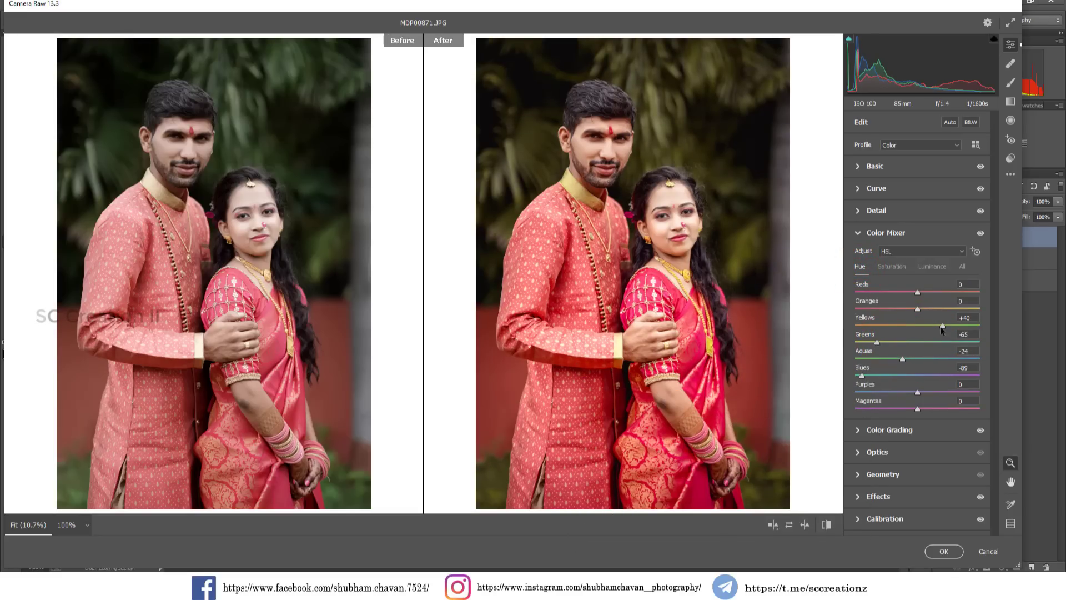
{"action": "mouse_move", "coordinate": [942, 326]}
{"action": "left_mouse_down"}
{"action": "mouse_move", "coordinate": [982, 325]}
{"action": "mouse_move", "coordinate": [948, 326]}
{"action": "left_mouse_up"}
{"action": "left_click_drag", "start_coordinate": [878, 342], "coordinate": [867, 343]}
{"action": "left_click_drag", "start_coordinate": [948, 326], "coordinate": [946, 326]}
{"action": "left_click_drag", "start_coordinate": [869, 345], "coordinate": [864, 360]}
{"action": "left_click_drag", "start_coordinate": [886, 375], "coordinate": [847, 374]}
- Apply the grade to the Camera raw layer and switch to the MDP00907 photo
{"action": "left_click", "coordinate": [944, 552]}
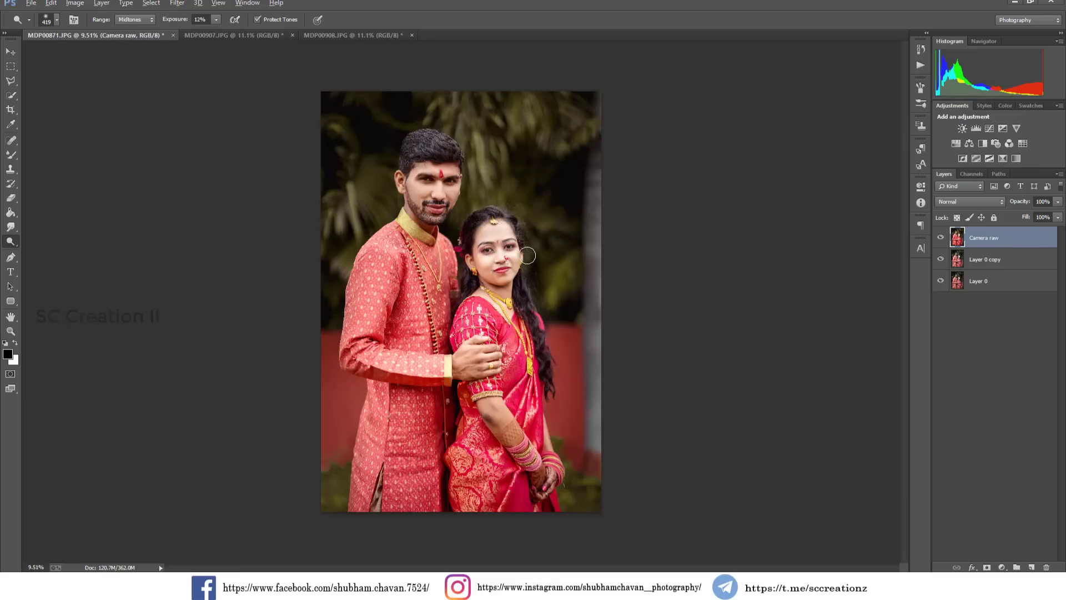
{"action": "scroll", "coordinate": [549, 263], "scroll_direction": "up", "scroll_amount": 2}
{"action": "left_click", "coordinate": [940, 240]}
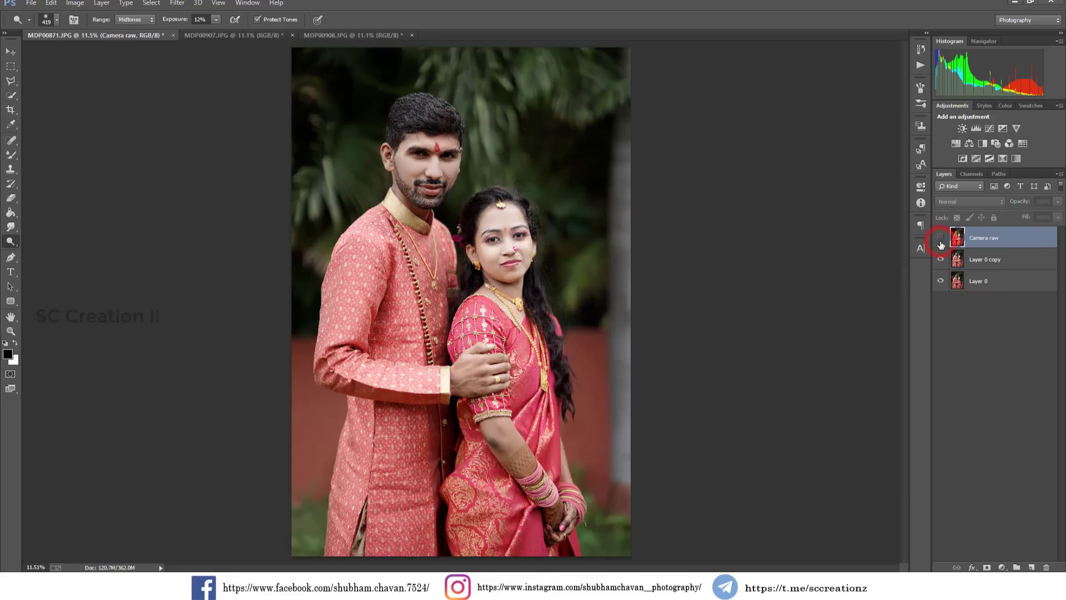
{"action": "left_click", "coordinate": [10, 51]}
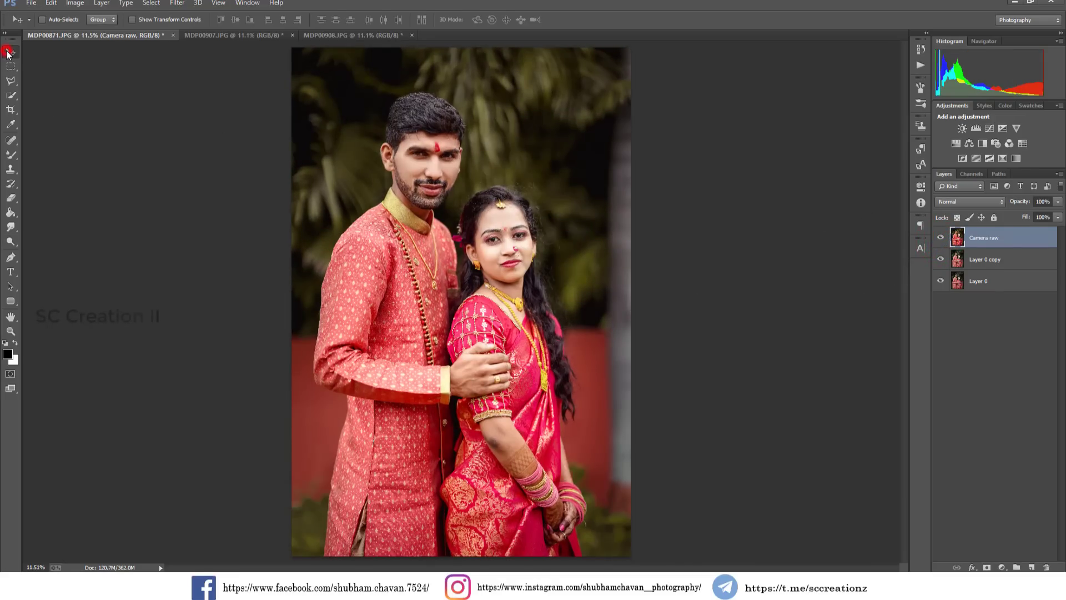
{"action": "left_click", "coordinate": [215, 38]}
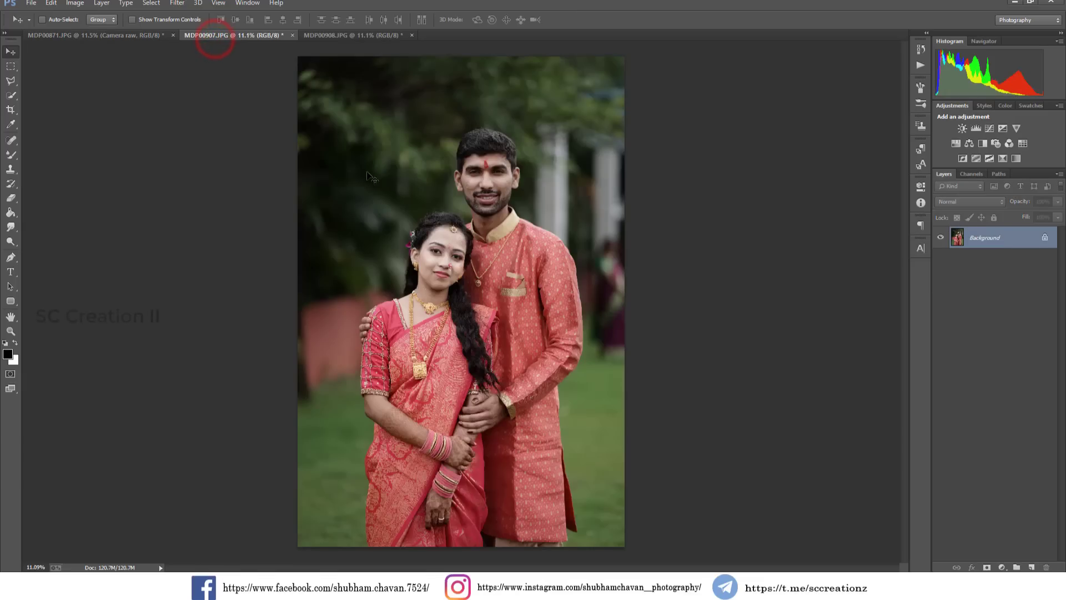
- Duplicate Background as Background copy and open it in the Camera Raw Filter
{"action": "right_click", "coordinate": [1007, 242]}
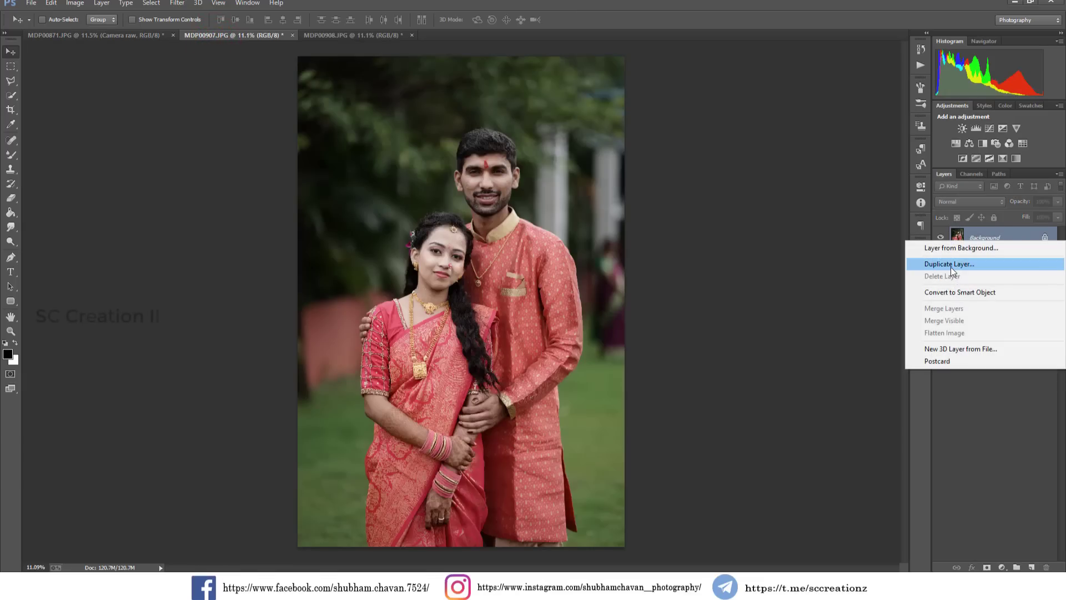
{"action": "left_click", "coordinate": [951, 267]}
{"action": "left_click", "coordinate": [467, 121]}
{"action": "left_click", "coordinate": [177, 3]}
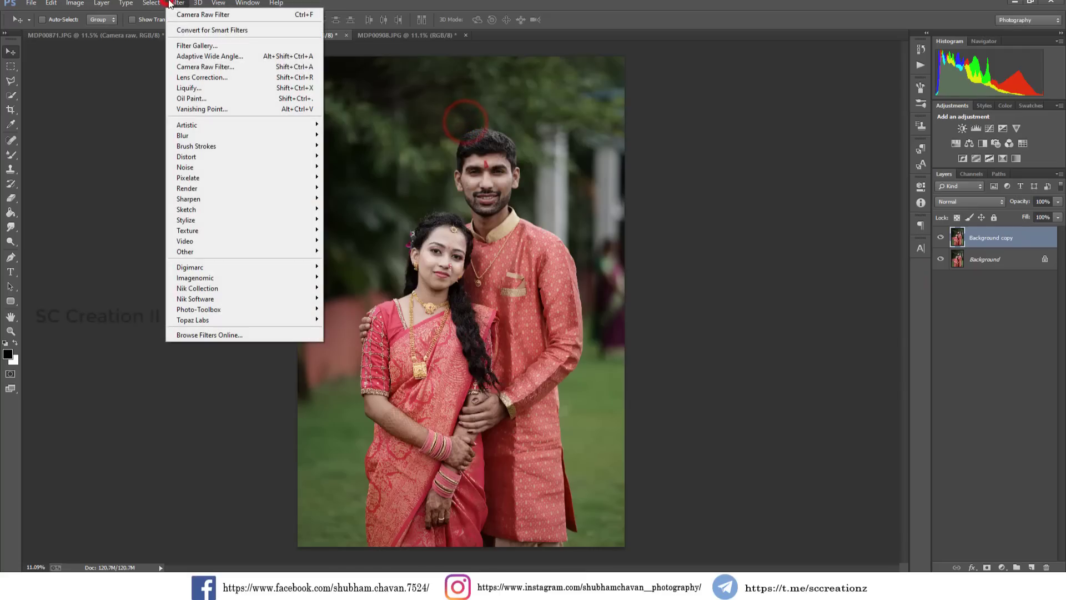
{"action": "left_click", "coordinate": [230, 68]}
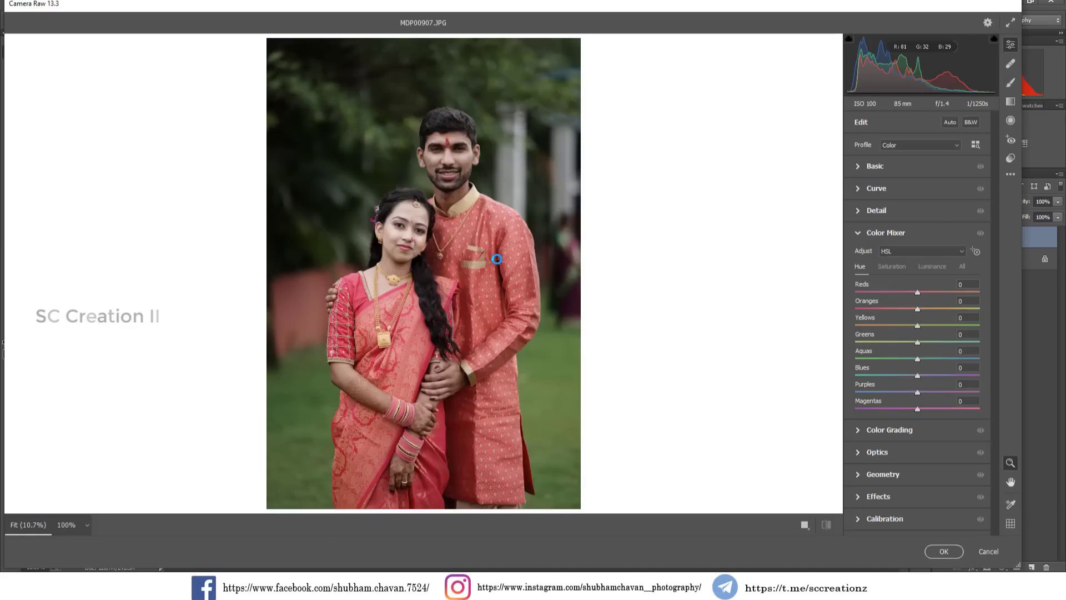
- Load the 'wedding presets 1 (SC Creation II).xmp' settings onto the photo
{"action": "left_click", "coordinate": [1009, 175]}
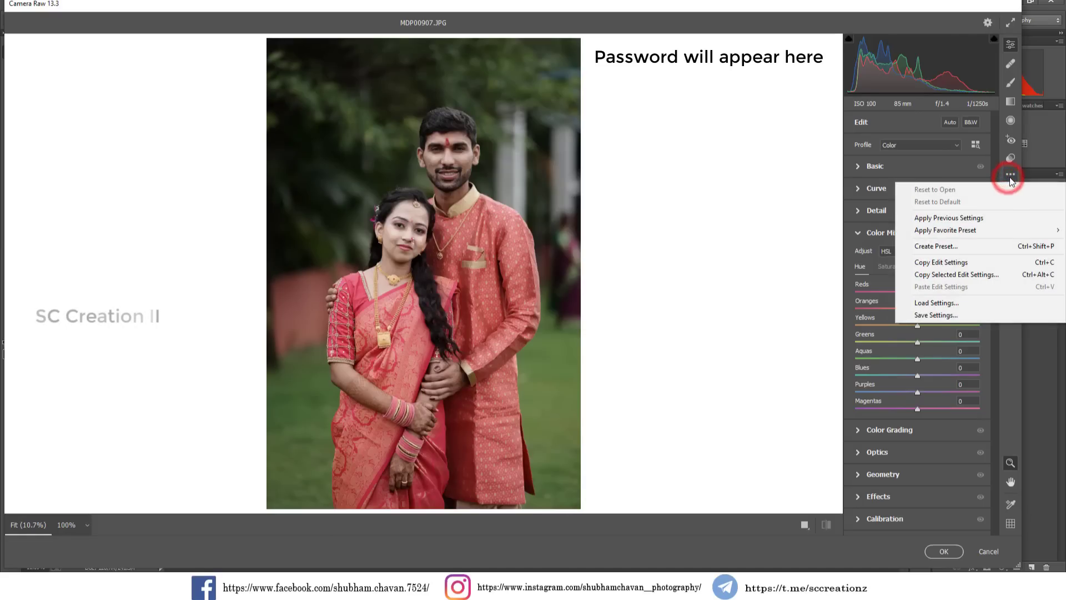
{"action": "left_click", "coordinate": [827, 14]}
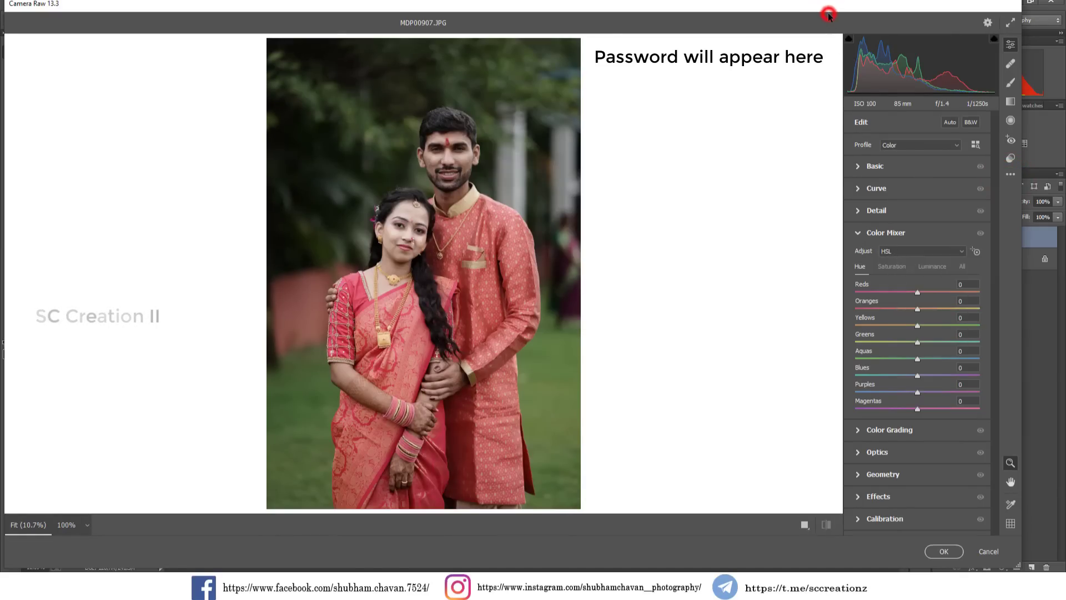
{"action": "left_click", "coordinate": [1011, 174]}
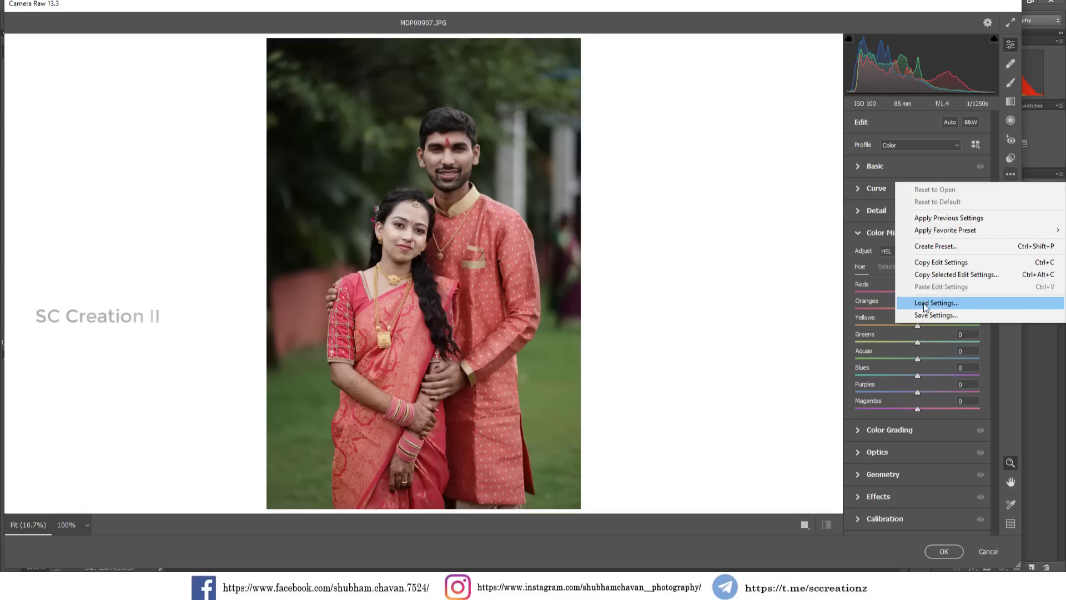
{"action": "left_click", "coordinate": [965, 304]}
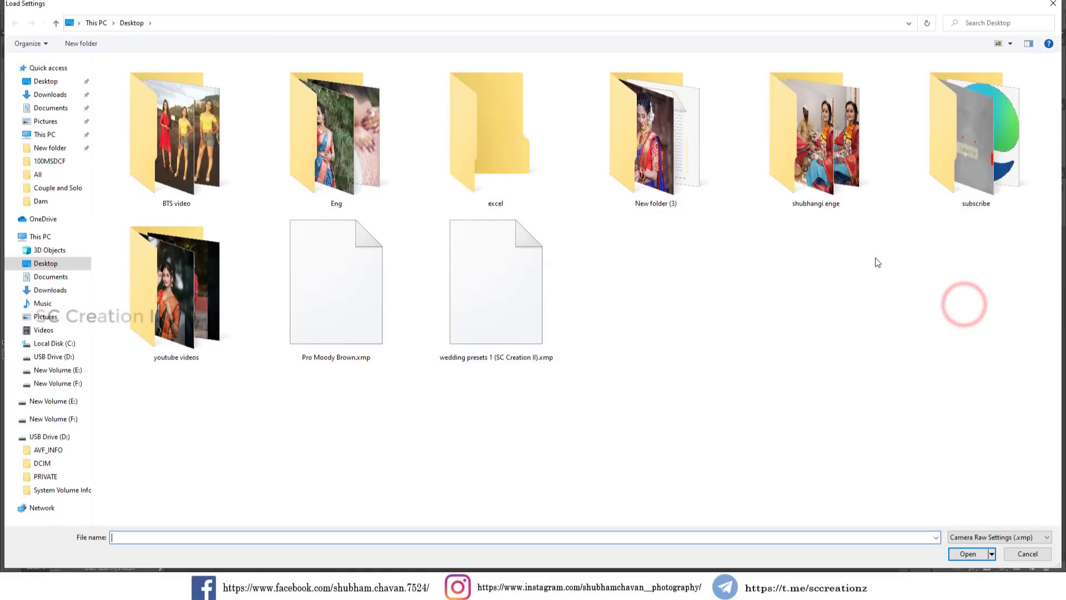
{"action": "left_click", "coordinate": [479, 289]}
{"action": "double_click", "coordinate": [490, 305]}
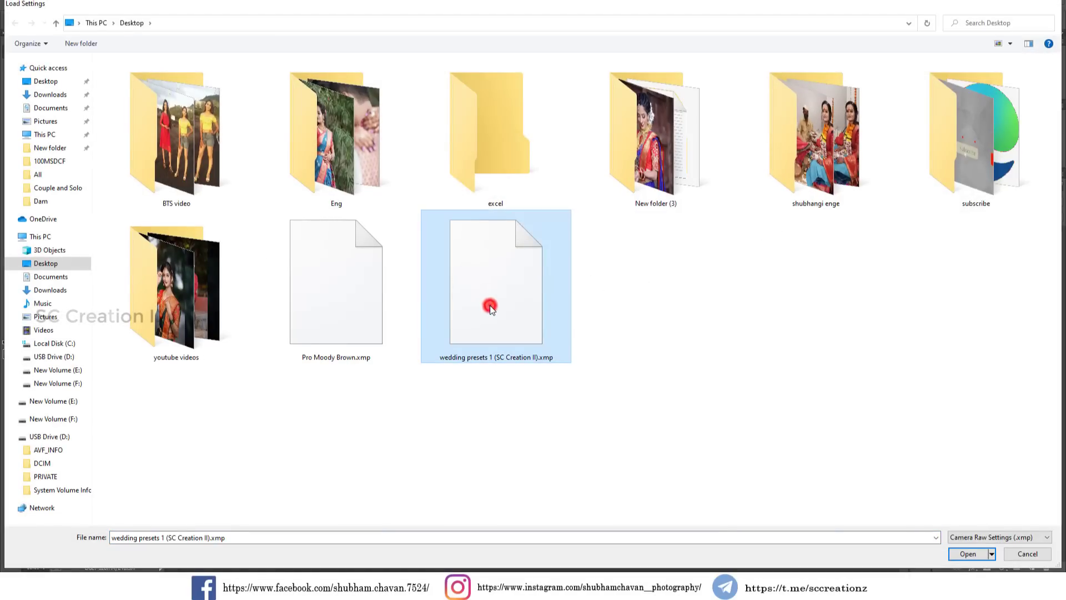
- In Color Mixer, shift the hue of the Greens and Aquas on the second photo
{"action": "left_click", "coordinate": [445, 167]}
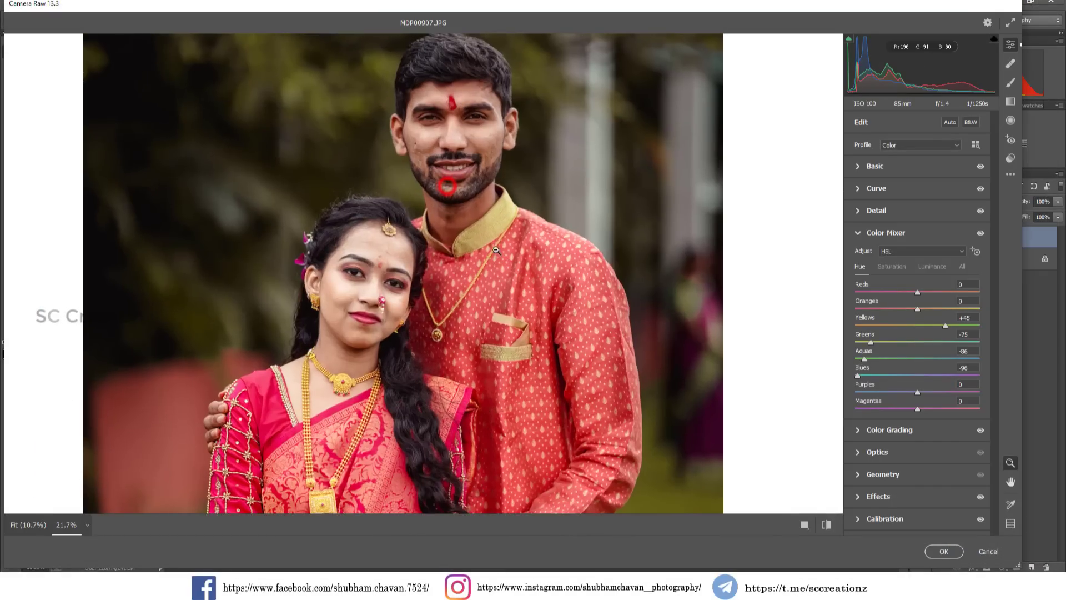
{"action": "right_click", "coordinate": [496, 171]}
{"action": "left_click", "coordinate": [535, 178]}
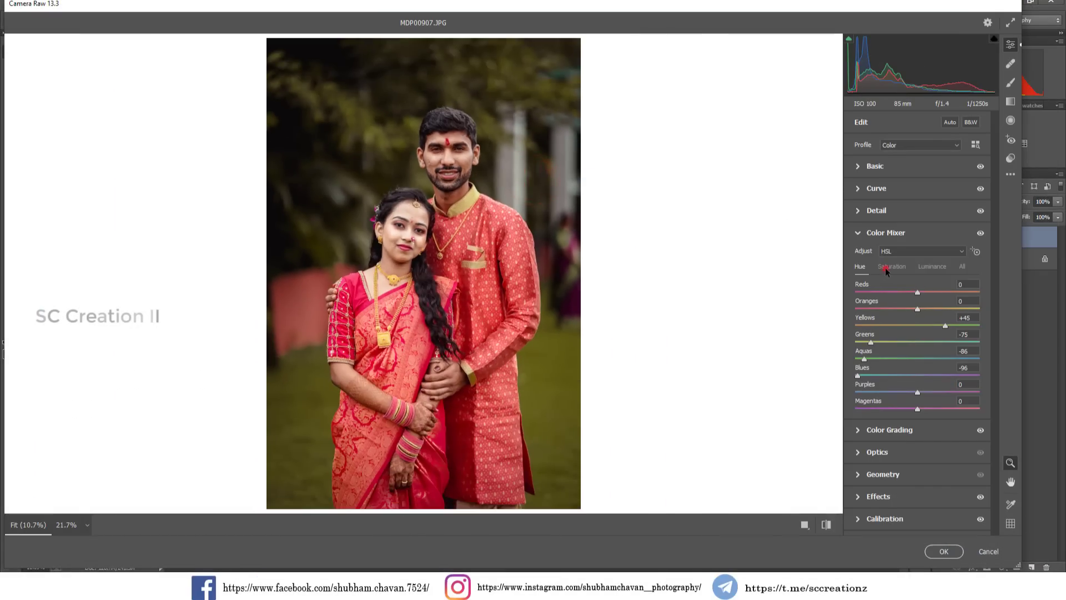
{"action": "left_click", "coordinate": [890, 267]}
{"action": "left_click", "coordinate": [860, 267]}
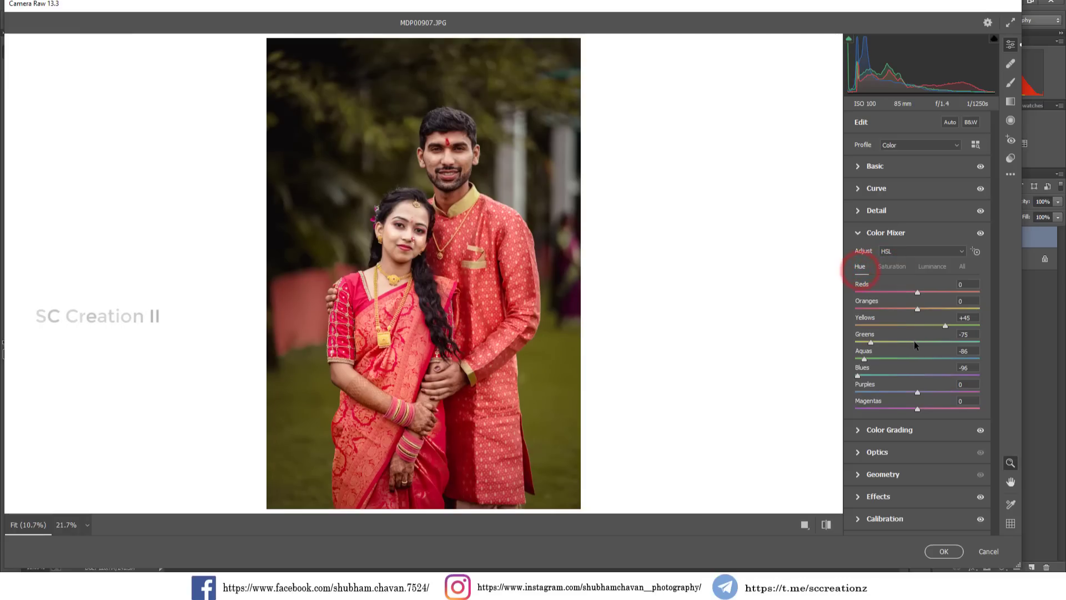
{"action": "left_click_drag", "start_coordinate": [914, 341], "coordinate": [933, 344]}
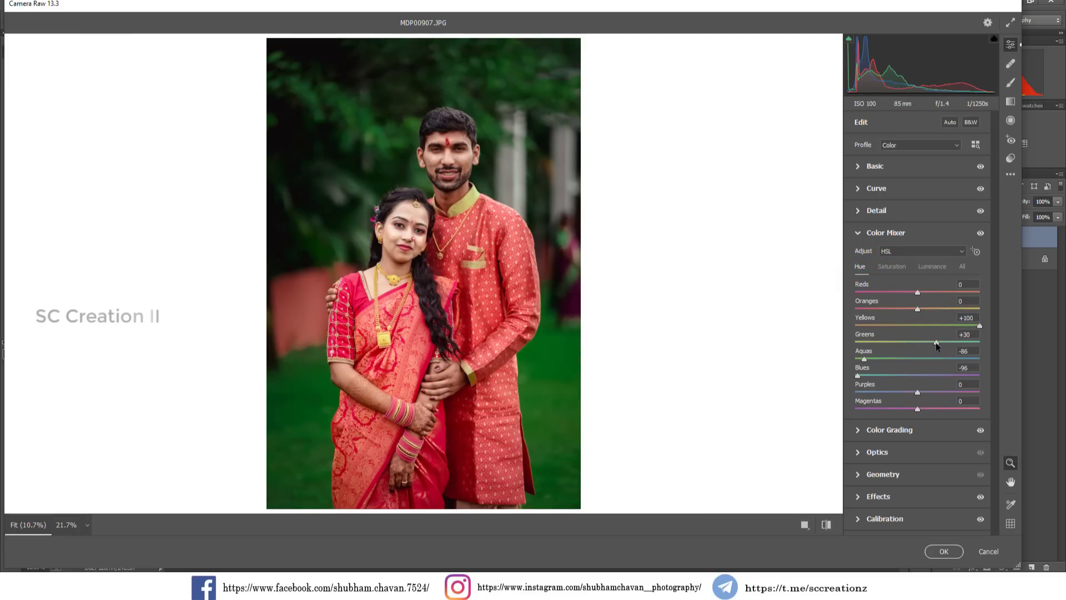
{"action": "mouse_move", "coordinate": [864, 359]}
{"action": "left_mouse_down"}
{"action": "mouse_move", "coordinate": [891, 357]}
{"action": "mouse_move", "coordinate": [870, 360]}
{"action": "left_mouse_up"}
- Set Yellows saturation to +54 and Greens to +35, compare before/after, then apply the grade
{"action": "left_click", "coordinate": [901, 269]}
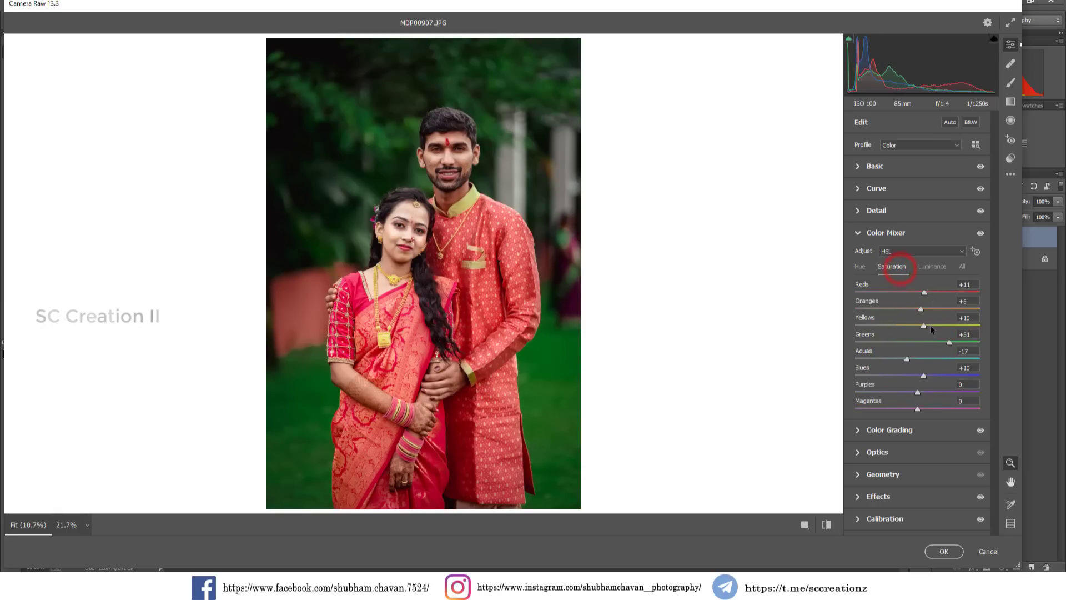
{"action": "left_click", "coordinate": [931, 326]}
{"action": "left_click_drag", "start_coordinate": [962, 328], "coordinate": [935, 343]}
{"action": "left_click", "coordinate": [806, 524]}
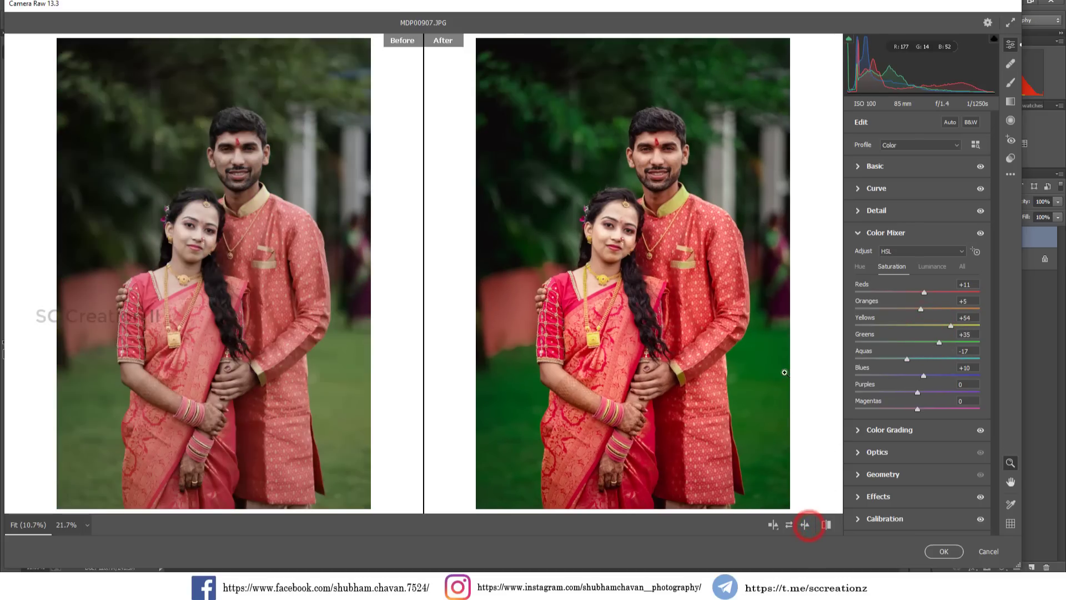
{"action": "left_click", "coordinate": [944, 551]}
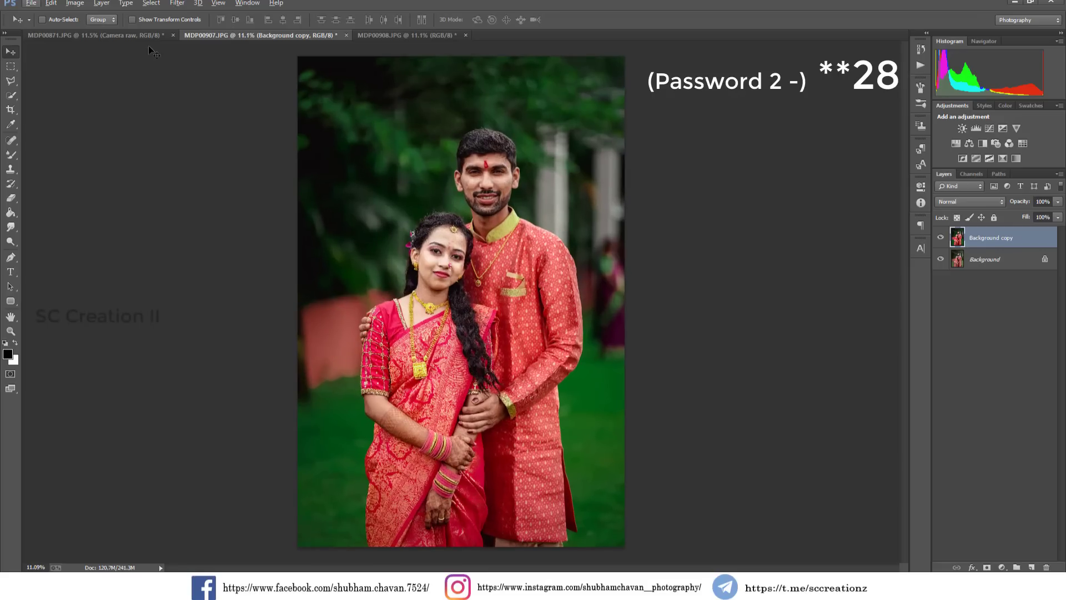
- Open the third photo, MDP00908, in the Camera Raw filter
{"action": "left_click", "coordinate": [129, 38]}
{"action": "left_click", "coordinate": [297, 36]}
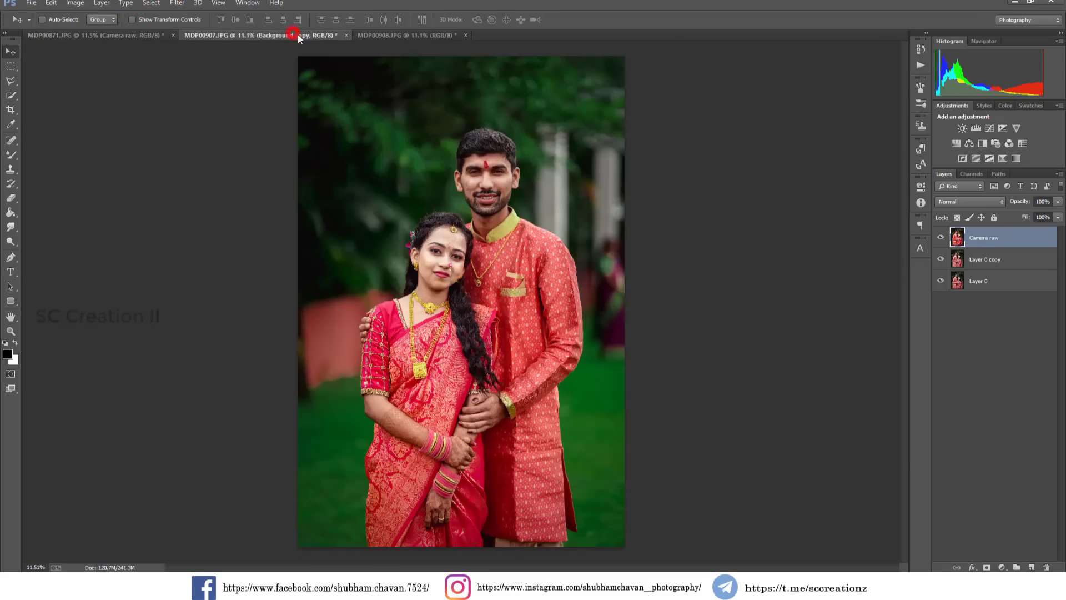
{"action": "left_click", "coordinate": [440, 35]}
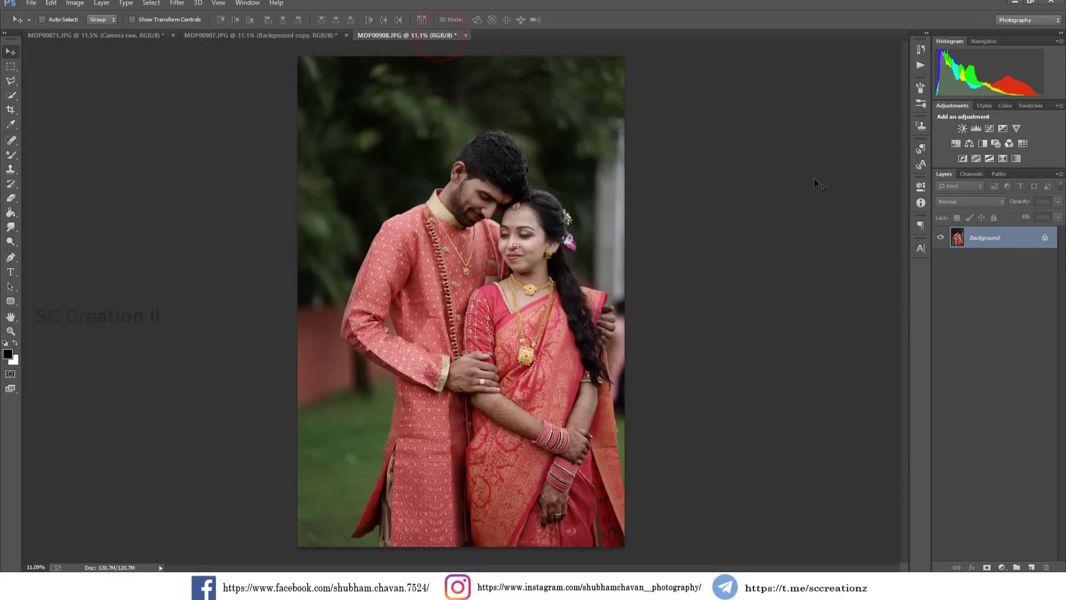
{"action": "left_click", "coordinate": [178, 4]}
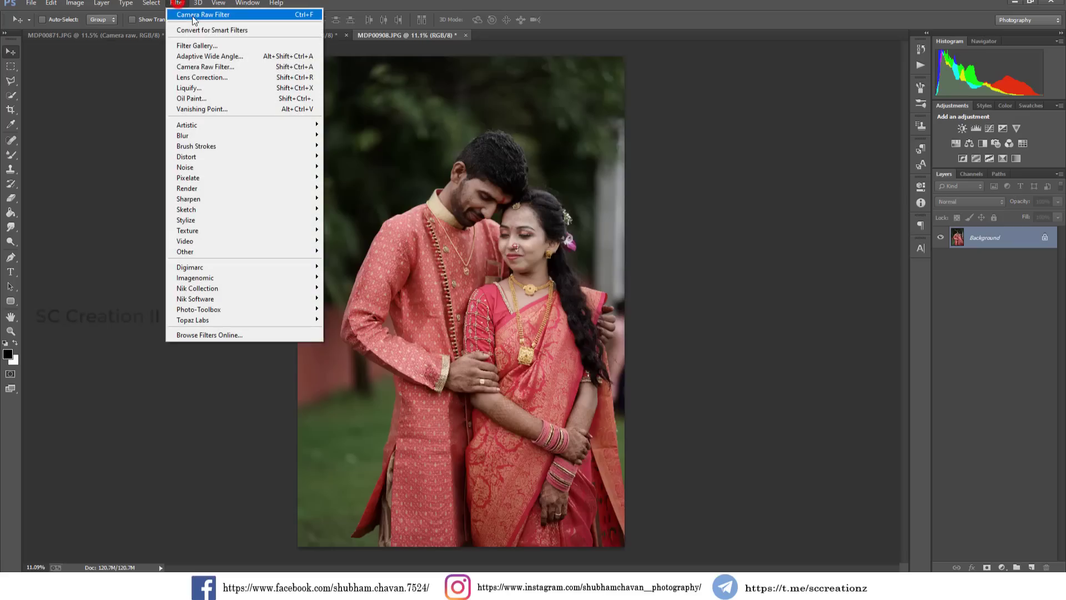
{"action": "left_click", "coordinate": [214, 68]}
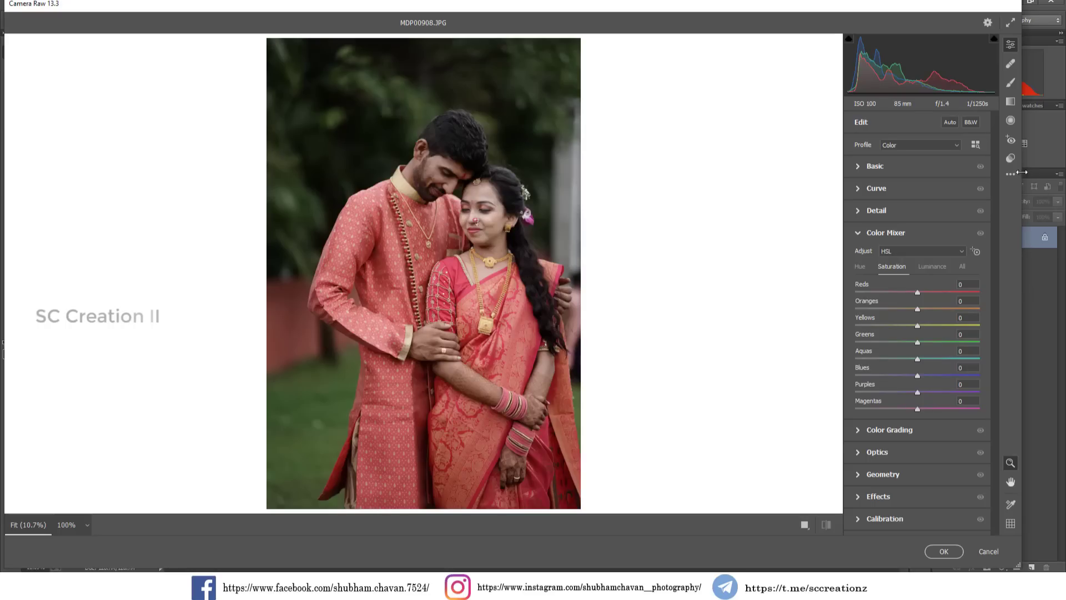
{"action": "left_click", "coordinate": [1010, 175]}
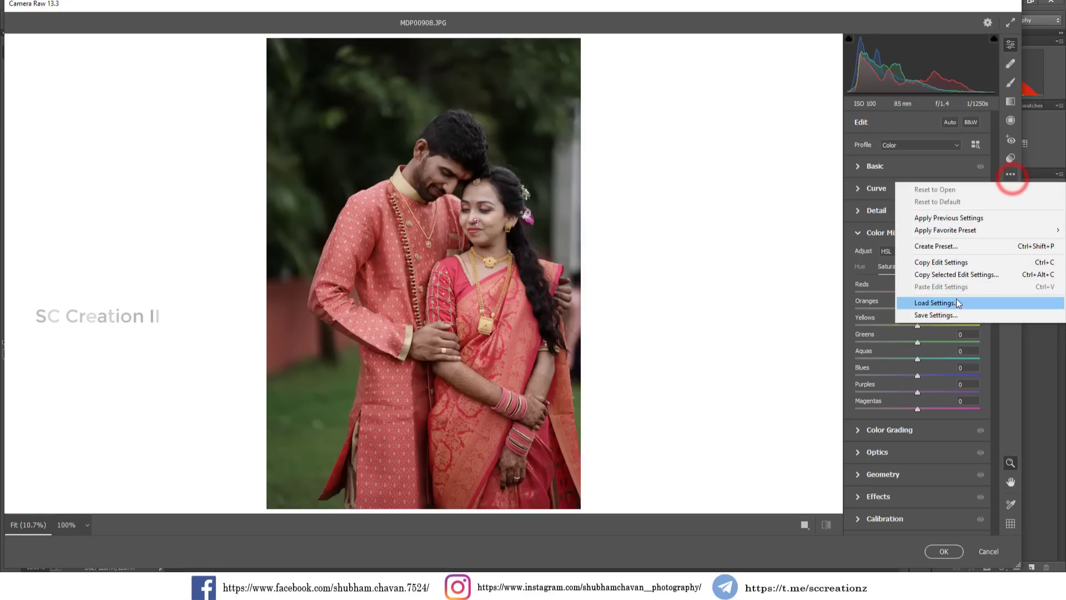
- Load the saved wedding preset .xmp onto MDP00908 and apply the Camera Raw grade
{"action": "left_click", "coordinate": [935, 302]}
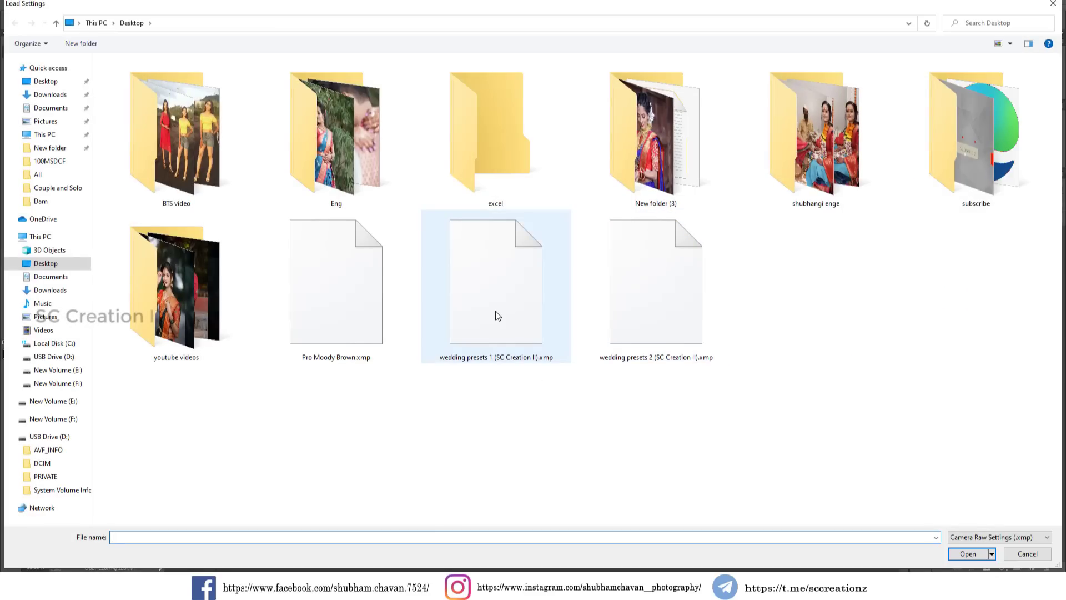
{"action": "double_click", "coordinate": [495, 313]}
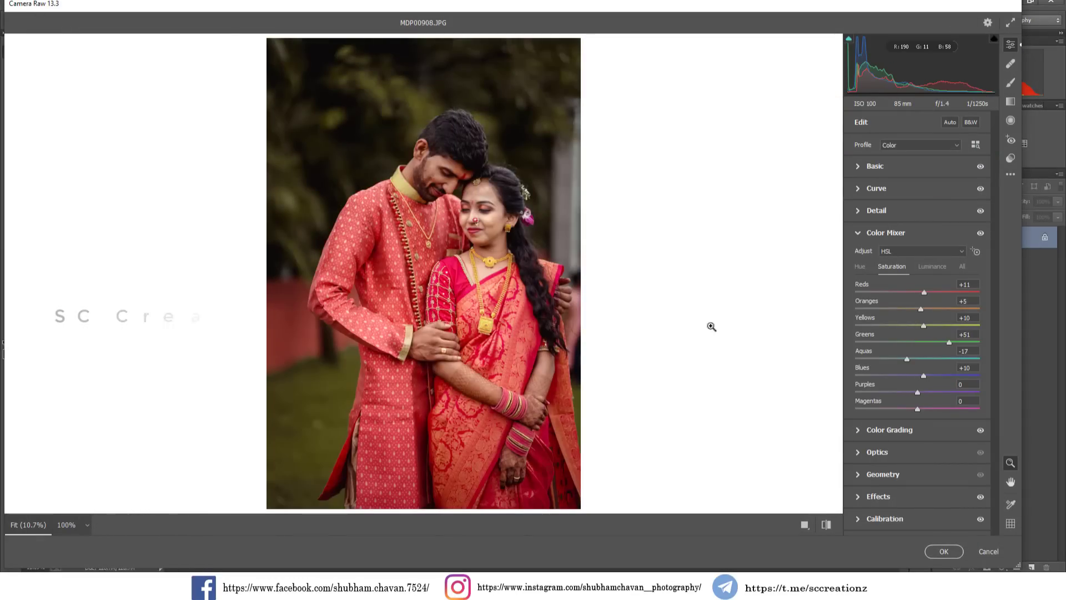
{"action": "left_click", "coordinate": [1006, 181]}
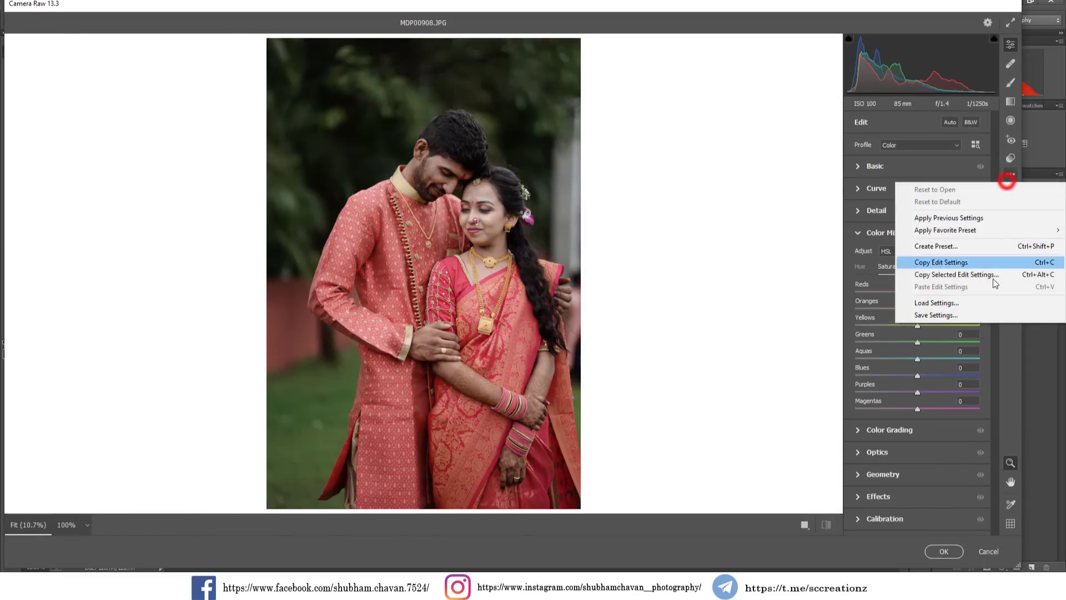
{"action": "left_click", "coordinate": [981, 303]}
{"action": "double_click", "coordinate": [689, 305]}
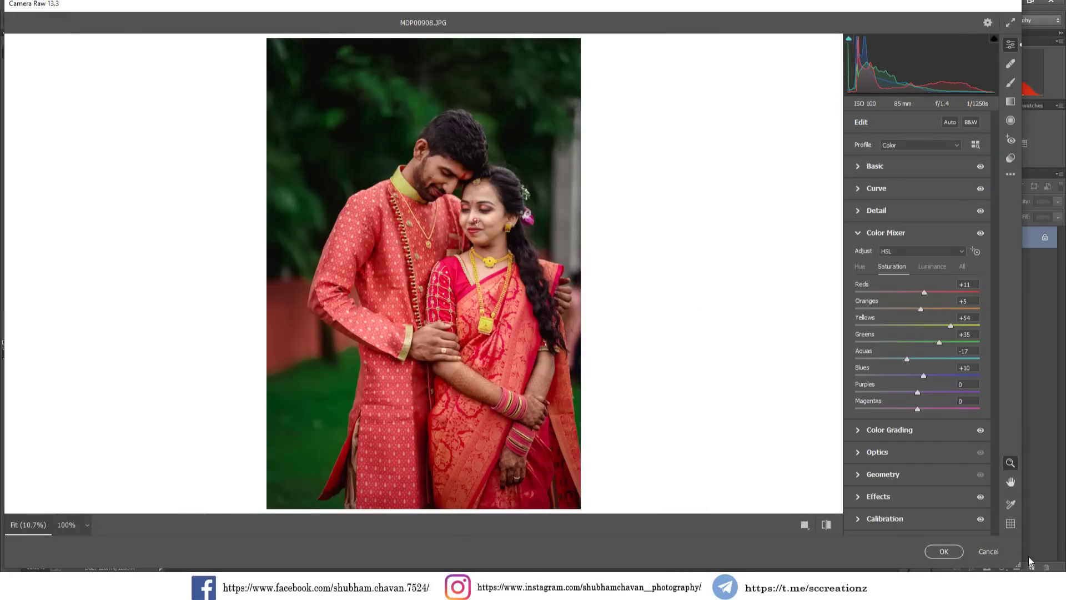
{"action": "left_click", "coordinate": [944, 552]}
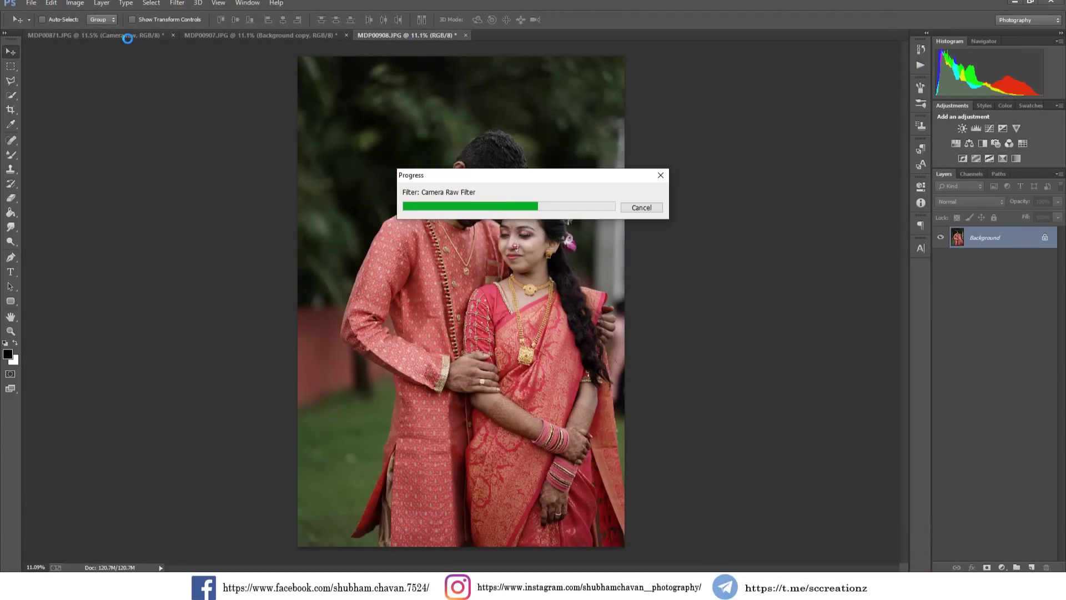
- Compare the graded photos MDP00871, MDP00907 and MDP00908, ending on MDP00871
{"action": "left_click", "coordinate": [128, 38]}
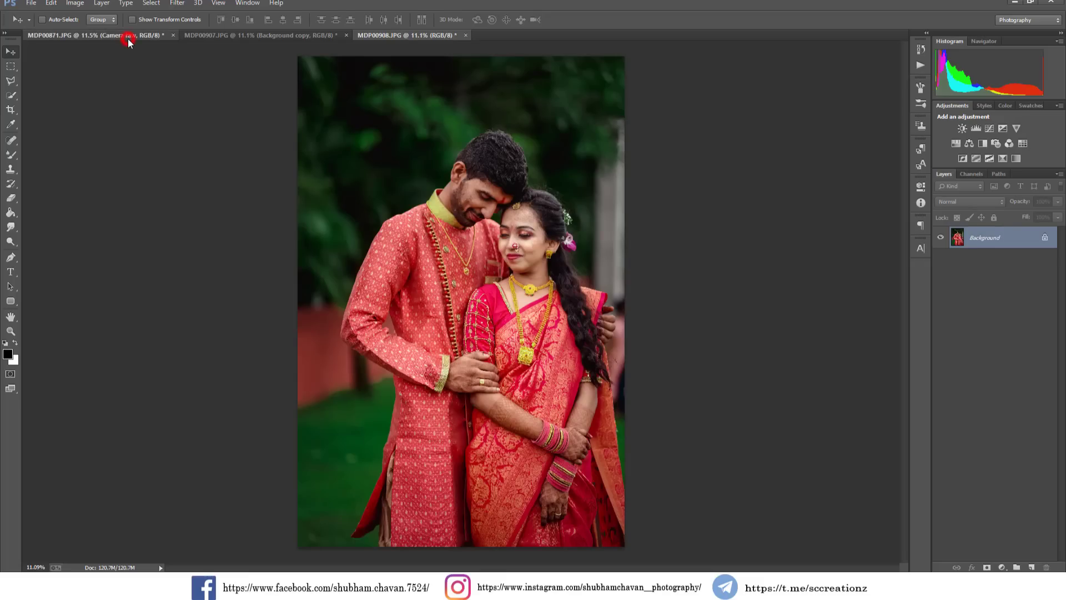
{"action": "left_click", "coordinate": [222, 37]}
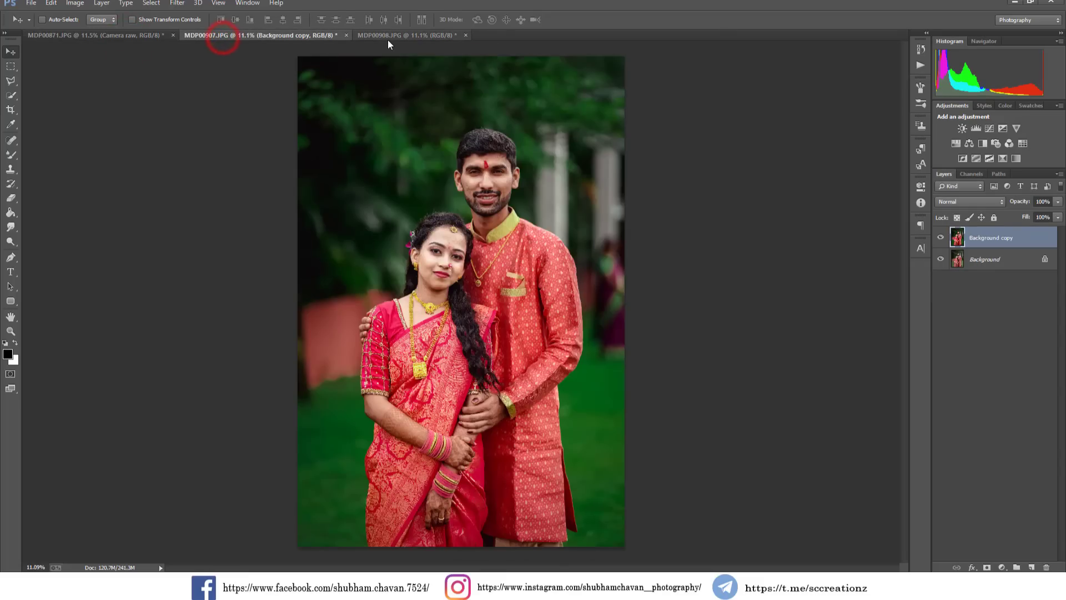
{"action": "left_click", "coordinate": [394, 35]}
{"action": "left_click", "coordinate": [82, 36]}
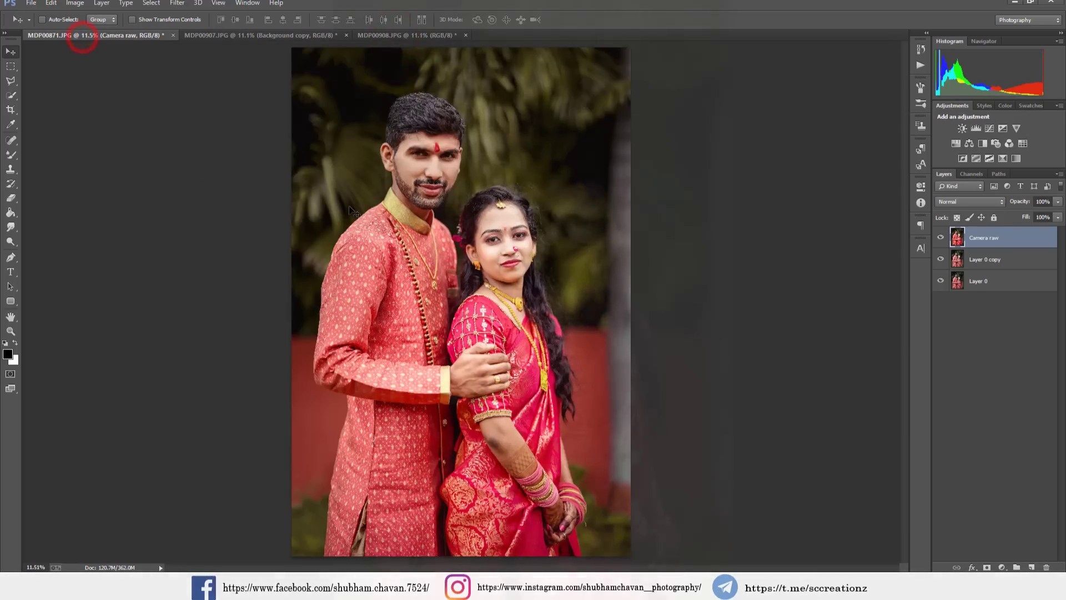